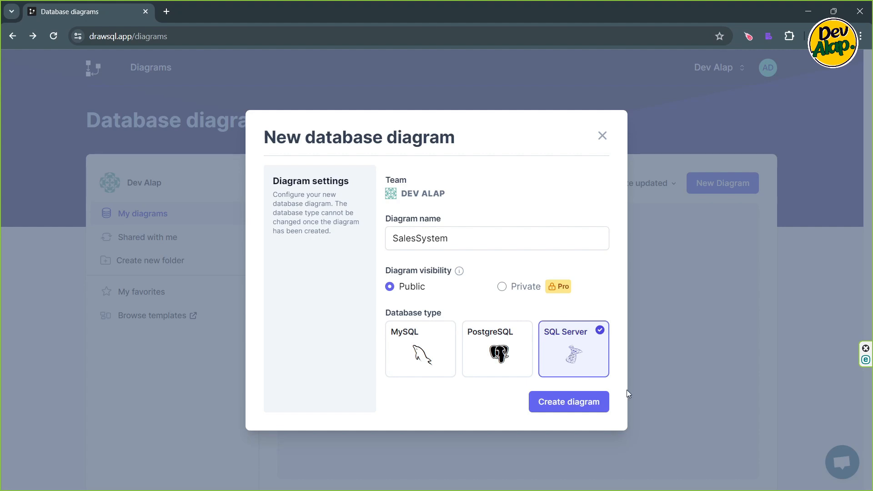
- Create the SalesSystem diagram for SQL Server and add a table named Employee to it
{"action": "left_click", "coordinate": [568, 403]}
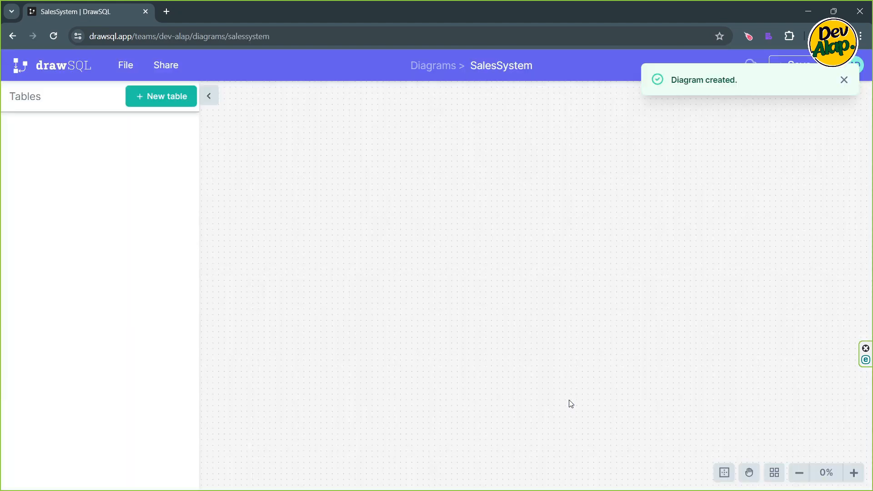
{"action": "left_click", "coordinate": [845, 80]}
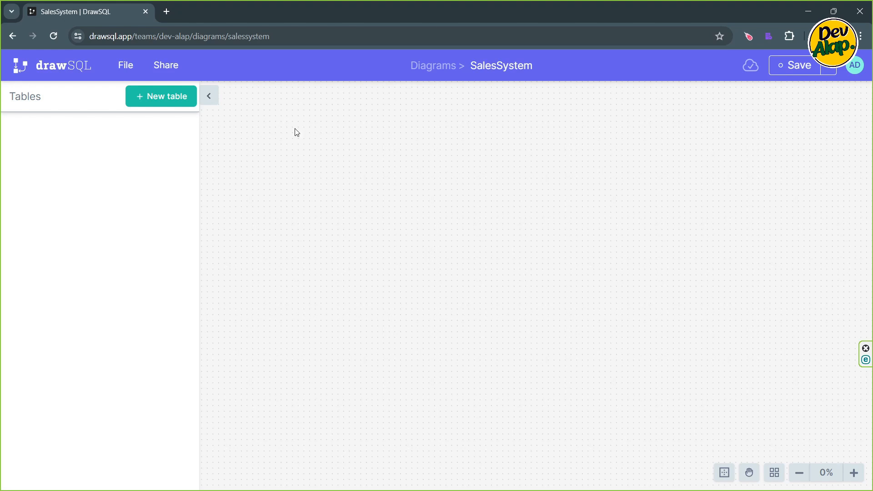
{"action": "left_click", "coordinate": [171, 99]}
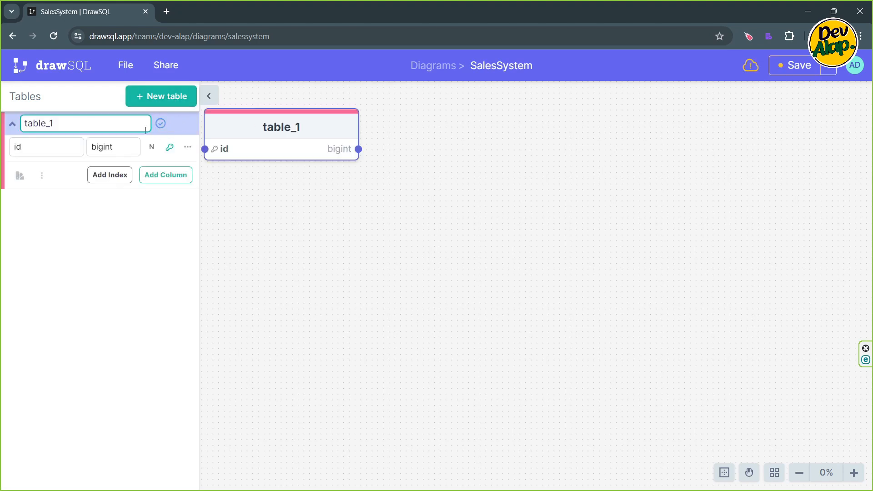
{"action": "key", "text": "BackSpace"}
{"action": "key", "text": "BackSpace"}
{"action": "key", "text": "BackSpace"}
{"action": "key", "text": "BackSpace"}
{"action": "key", "text": "BackSpace"}
{"action": "key", "text": "BackSpace"}
{"action": "key", "text": "BackSpace"}
{"action": "type", "text": "Employee"}
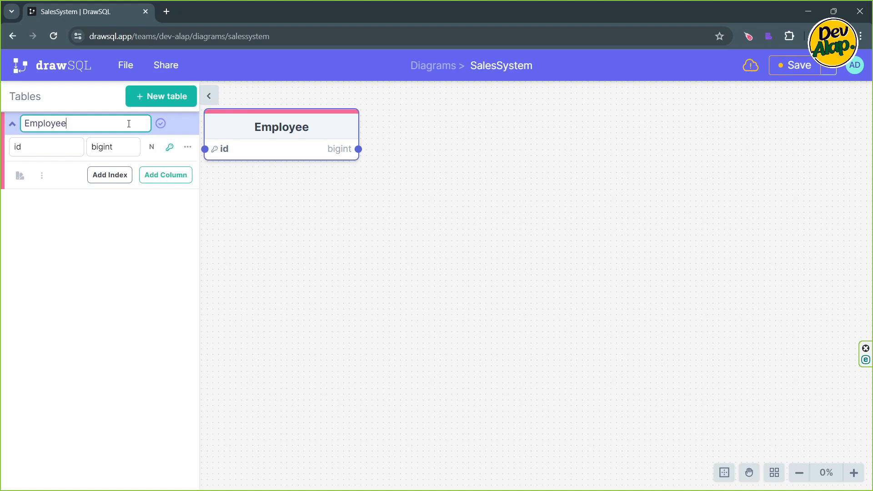
- Rename the Employee table's id column to EmployeeID, set its data type to int, and check its index type options
{"action": "left_click", "coordinate": [28, 147]}
{"action": "key", "text": "BackSpace"}
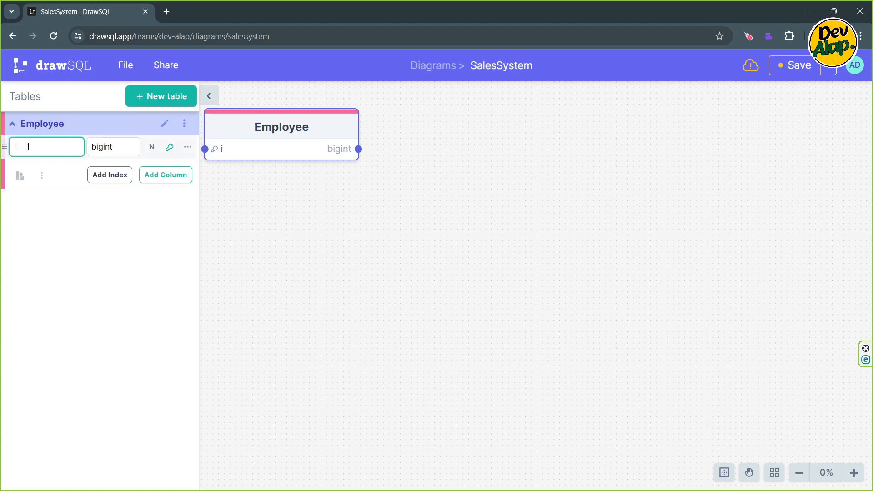
{"action": "type", "text": "EmployeeID"}
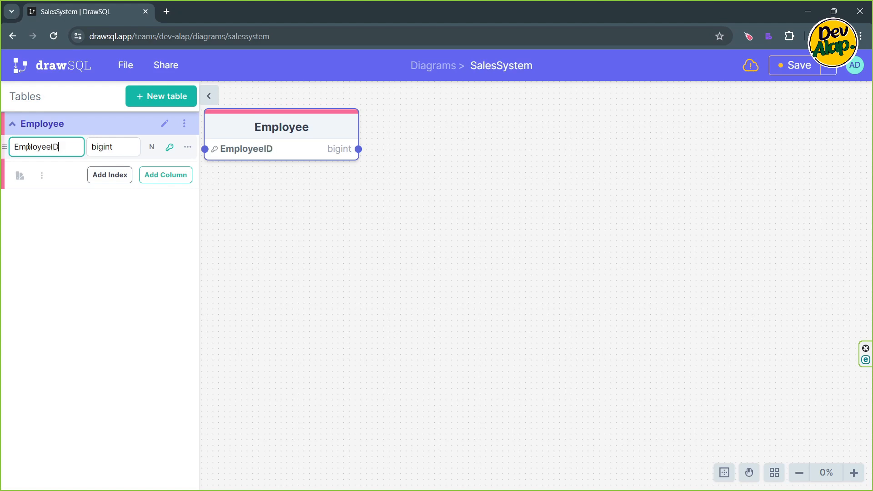
{"action": "key", "text": "Tab"}
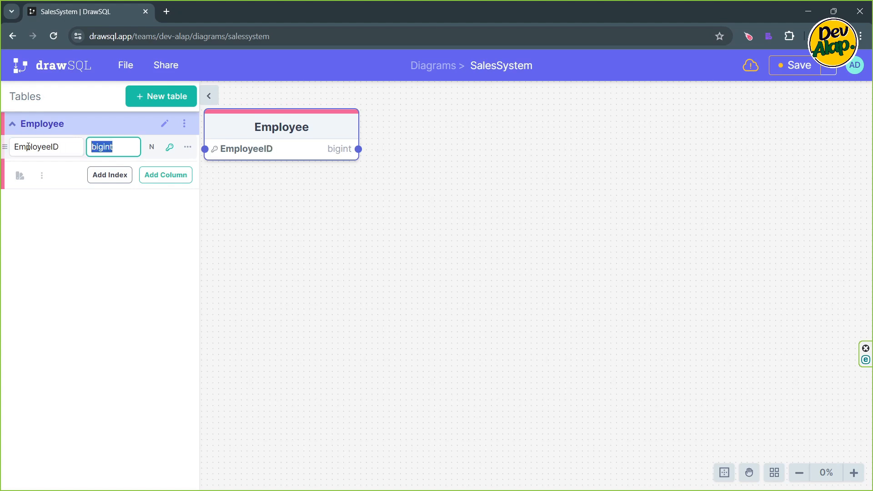
{"action": "type", "text": "int"}
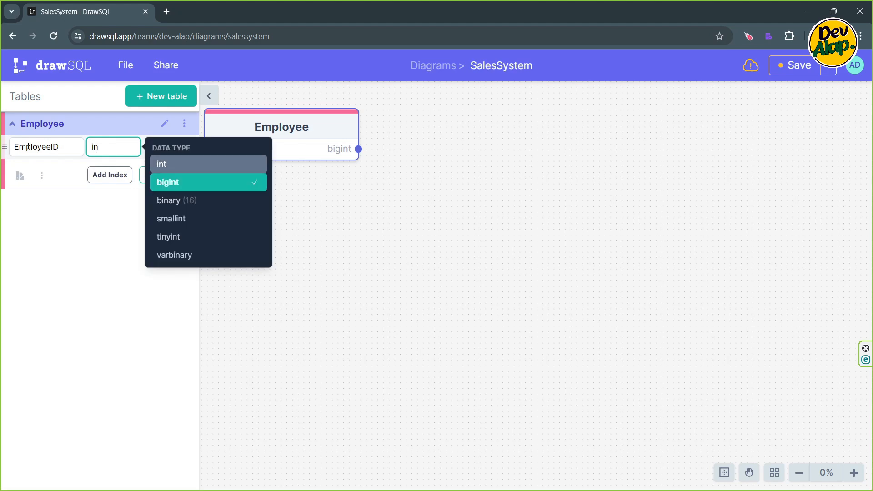
{"action": "key", "text": "Return"}
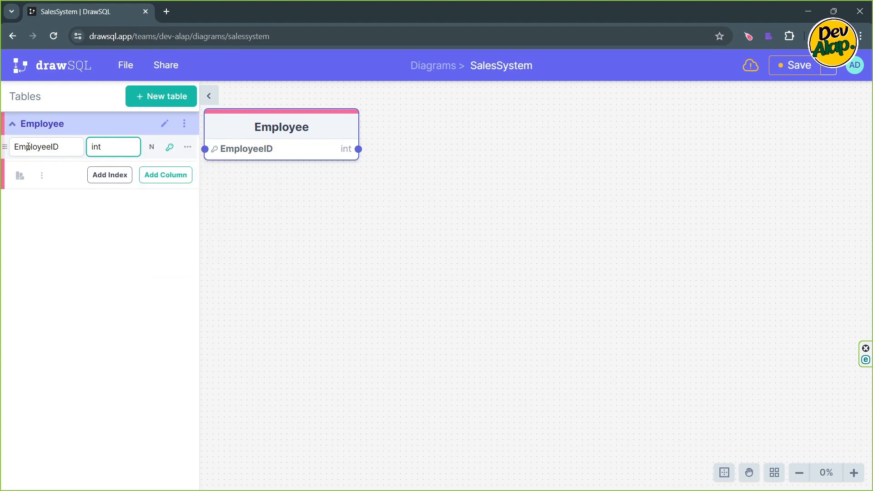
{"action": "left_click", "coordinate": [170, 148]}
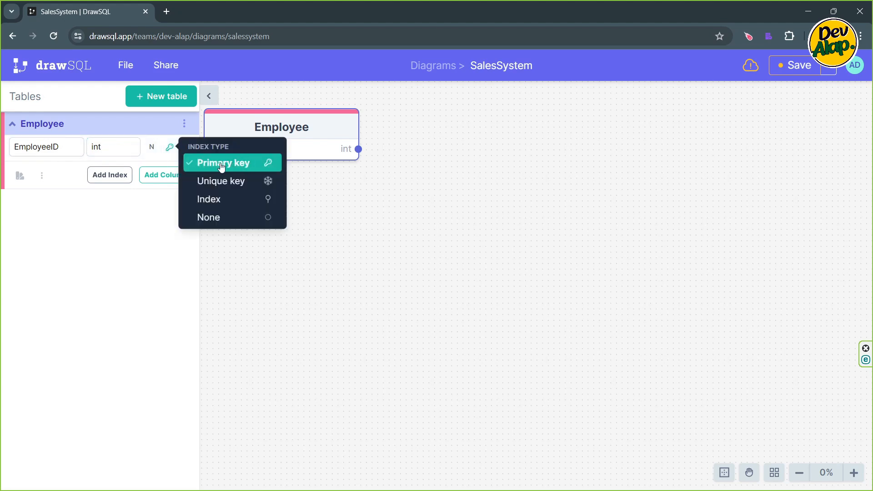
{"action": "left_click", "coordinate": [170, 149]}
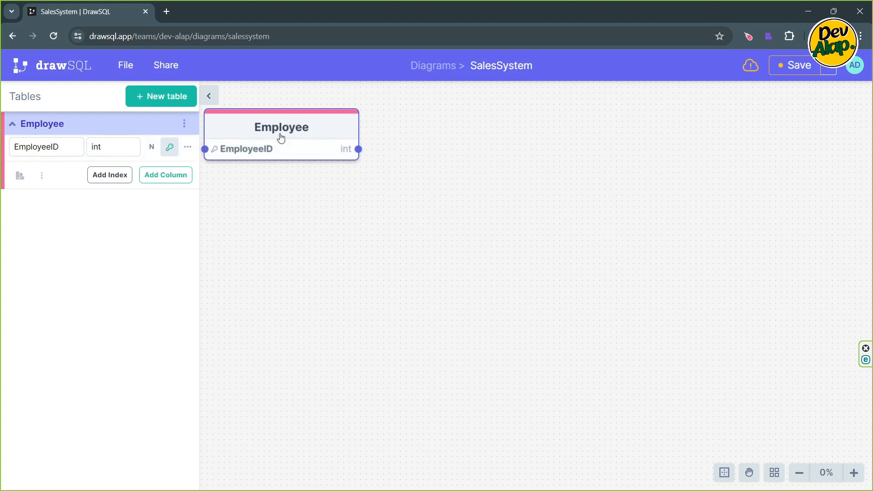
- Move the Employee table slightly to the right on the canvas and add a FirstName column of type nvarchar
{"action": "left_click_drag", "start_coordinate": [271, 130], "coordinate": [323, 130]}
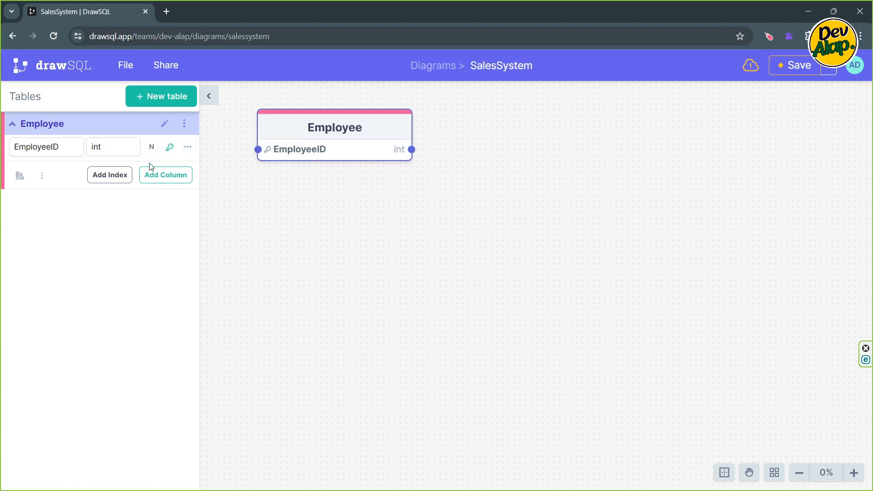
{"action": "left_click", "coordinate": [159, 179]}
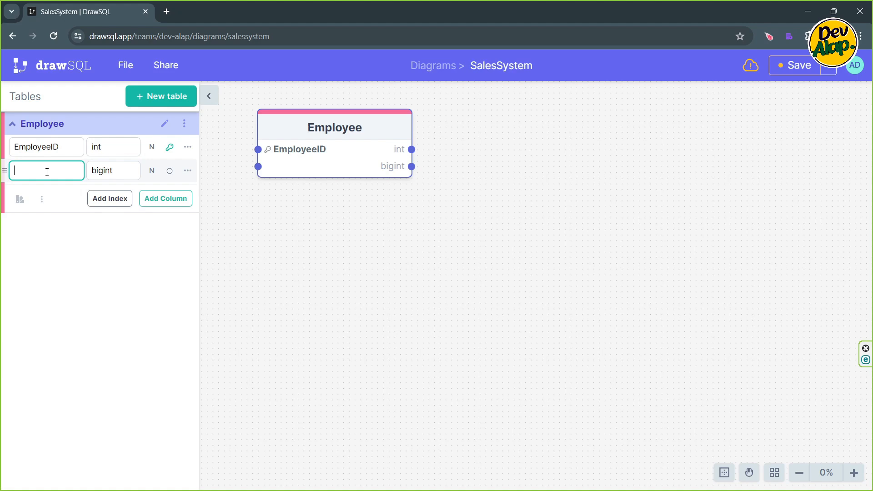
{"action": "type", "text": "FirstName"}
{"action": "key", "text": "Tab"}
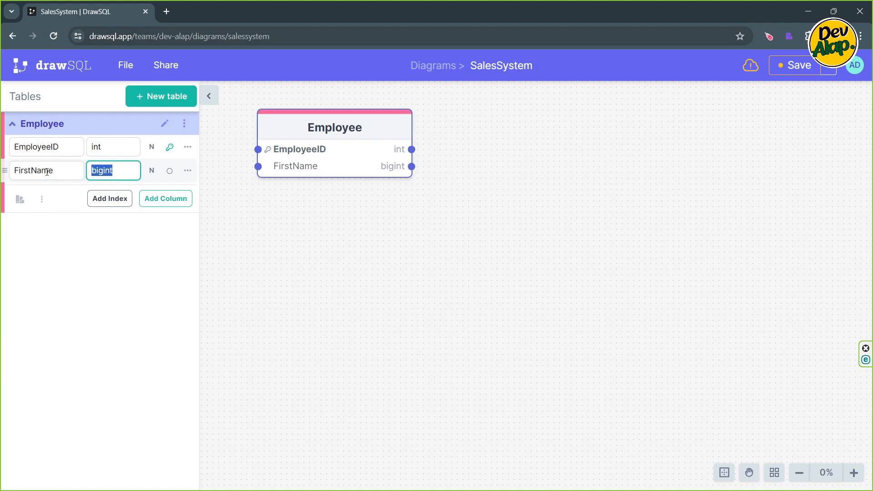
{"action": "type", "text": "nvar"}
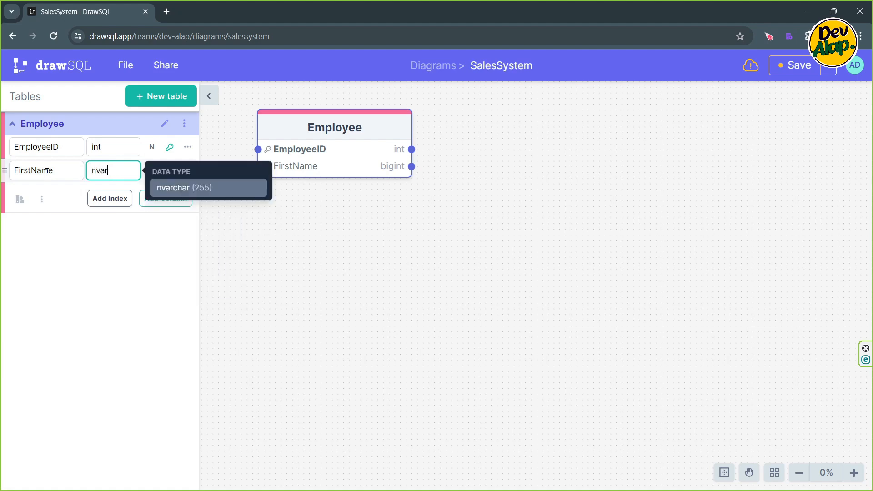
{"action": "key", "text": "Return"}
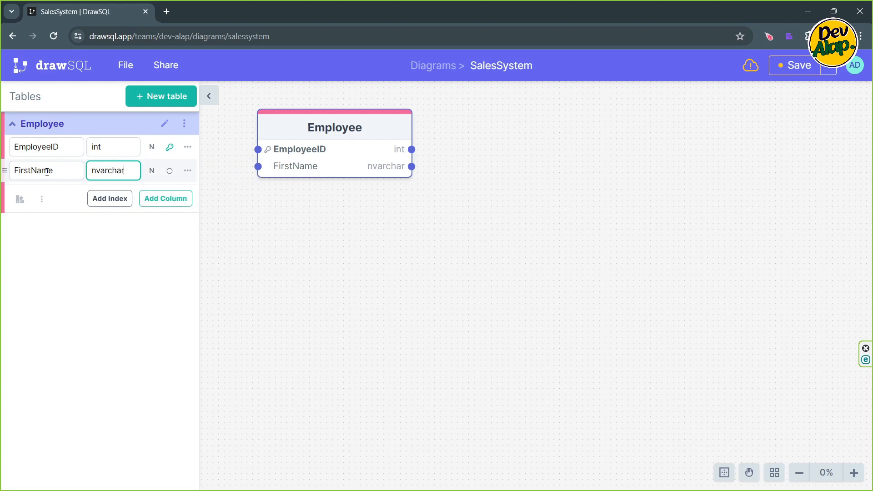
- Add a LastName column with the nvarchar data type to the Employee table
{"action": "key", "text": "Return"}
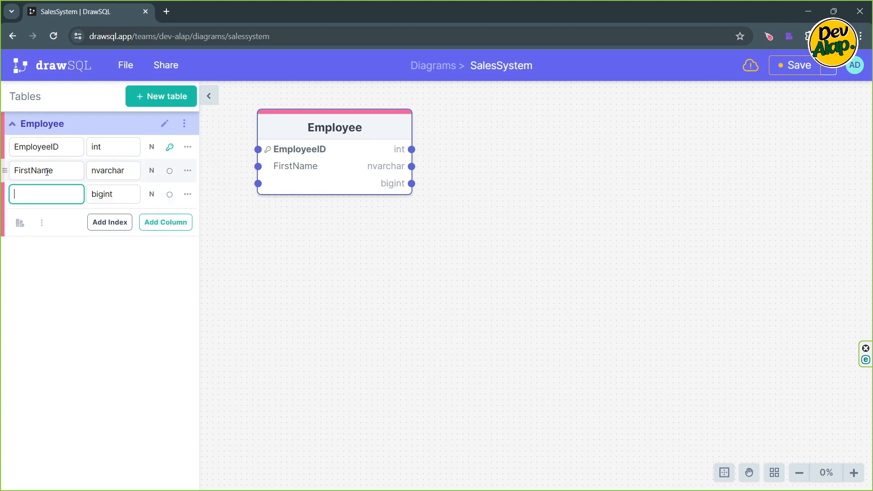
{"action": "type", "text": "LastName"}
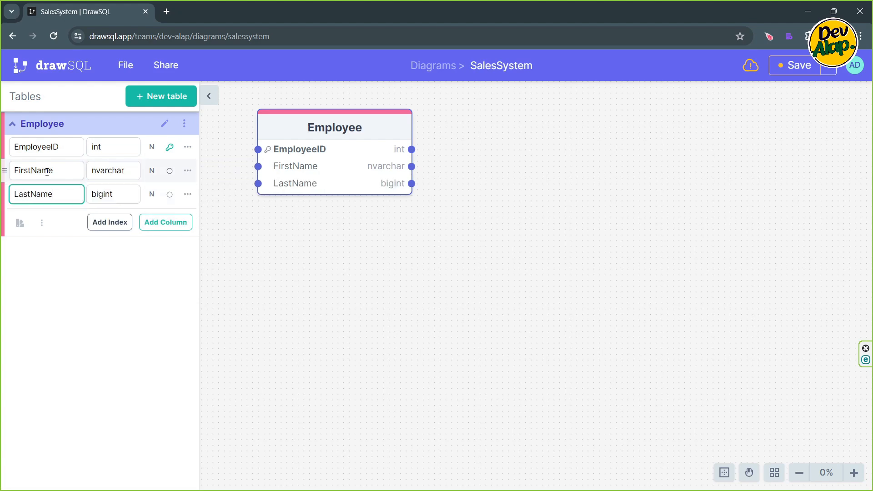
{"action": "key", "text": "Tab"}
{"action": "type", "text": "nvar"}
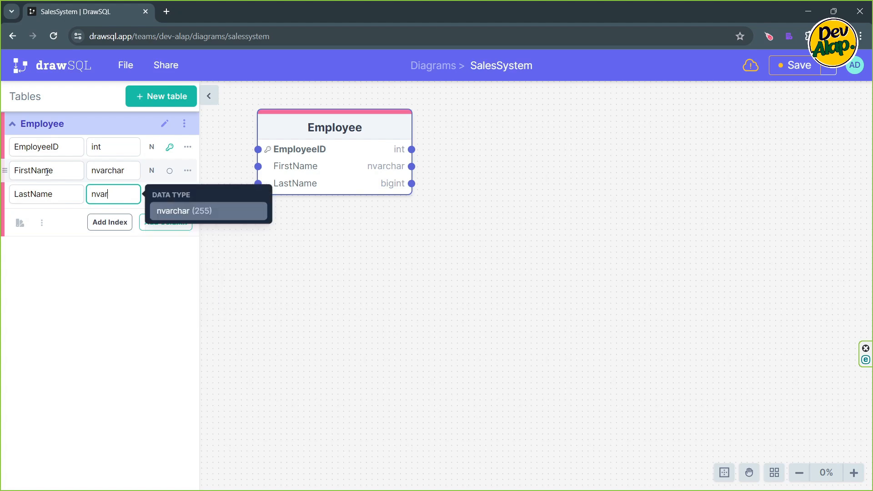
{"action": "left_click", "coordinate": [206, 214]}
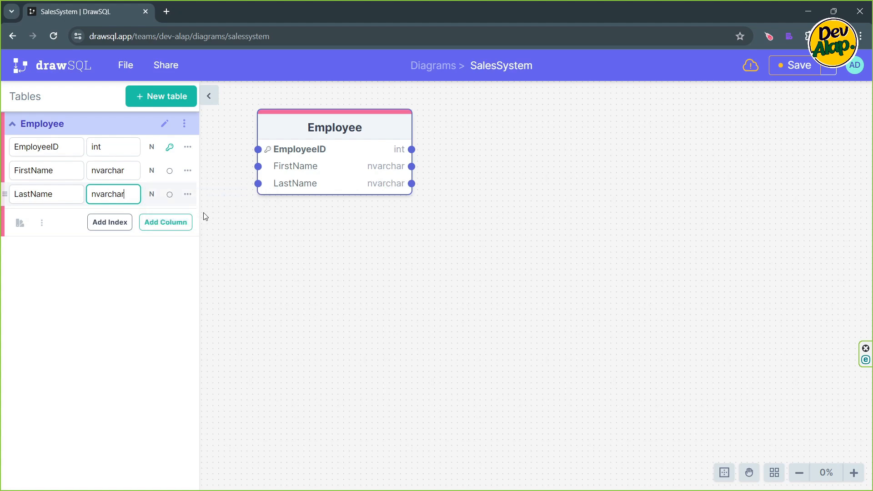
- Add a DoB column with the date data type to the Employee table
{"action": "key", "text": "Return"}
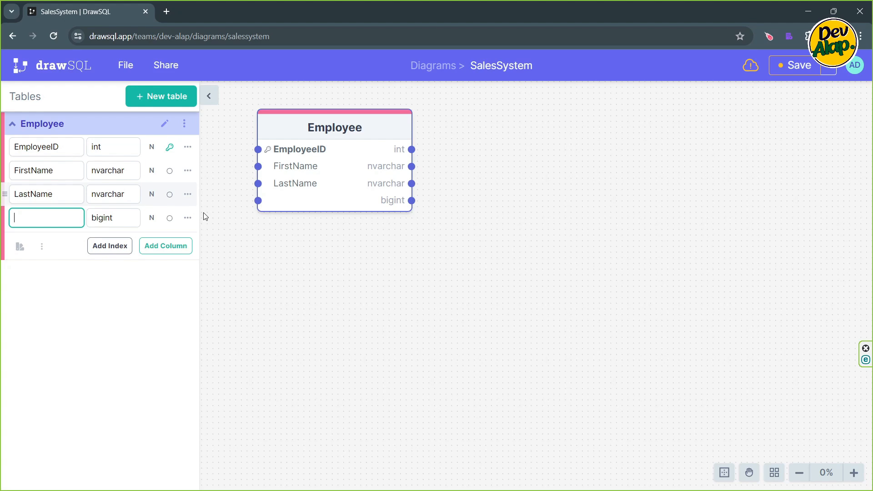
{"action": "type", "text": "DoB"}
{"action": "key", "text": "Tab"}
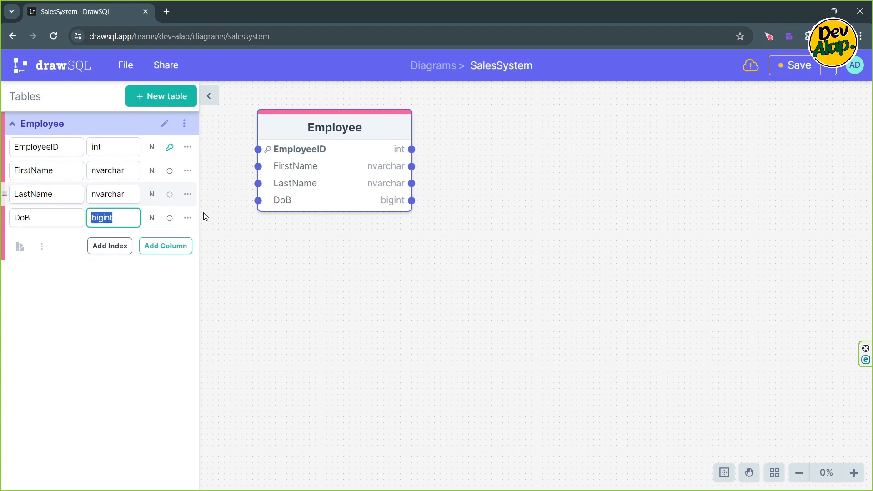
{"action": "type", "text": "Date"}
{"action": "key", "text": "Return"}
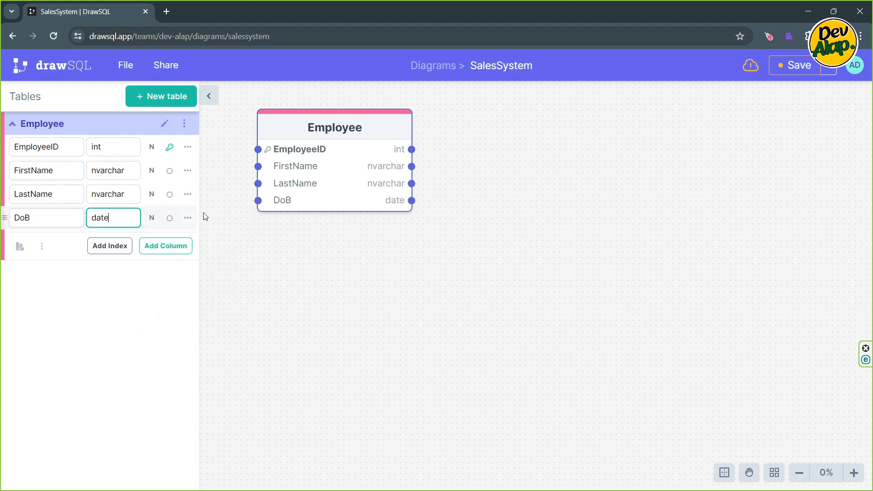
- Add an Email column with the varchar data type to the Employee table
{"action": "key", "text": "Return"}
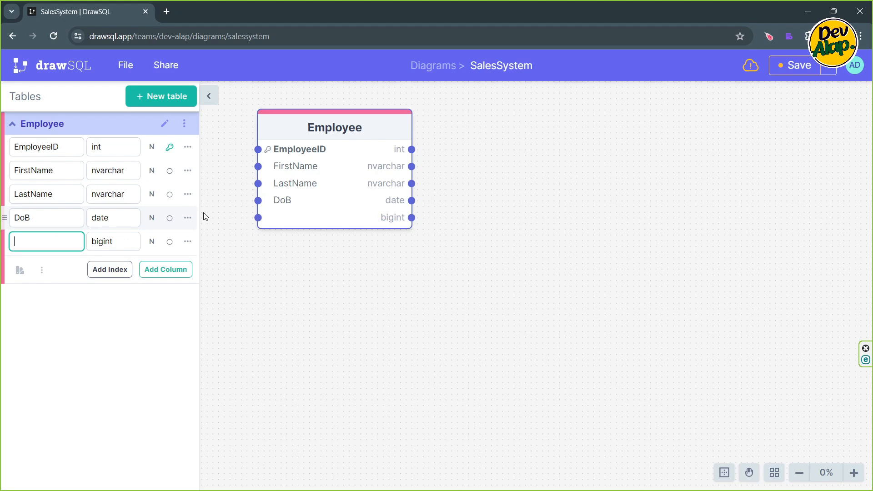
{"action": "type", "text": "Email"}
{"action": "key", "text": "Tab"}
{"action": "type", "text": "var"}
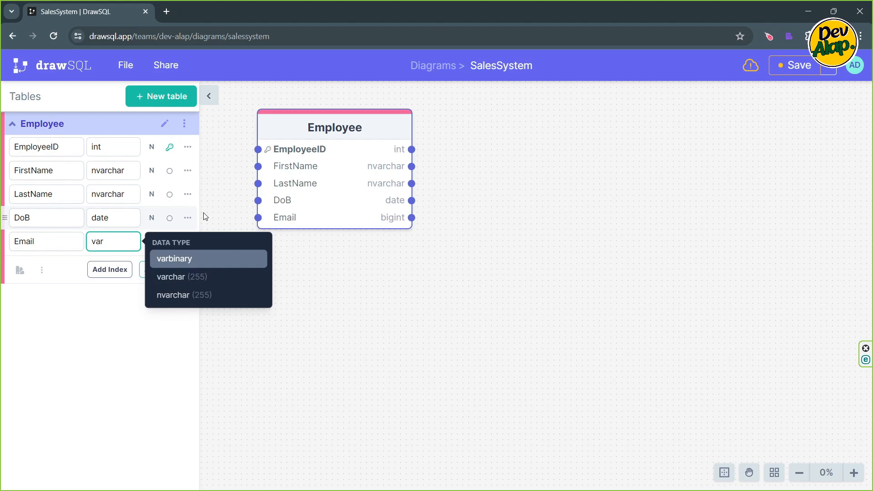
{"action": "key", "text": "Down"}
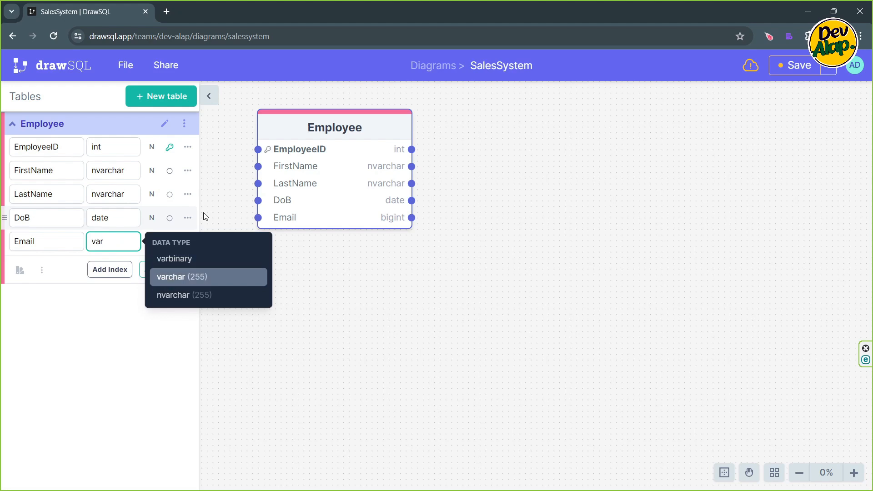
{"action": "key", "text": "Return"}
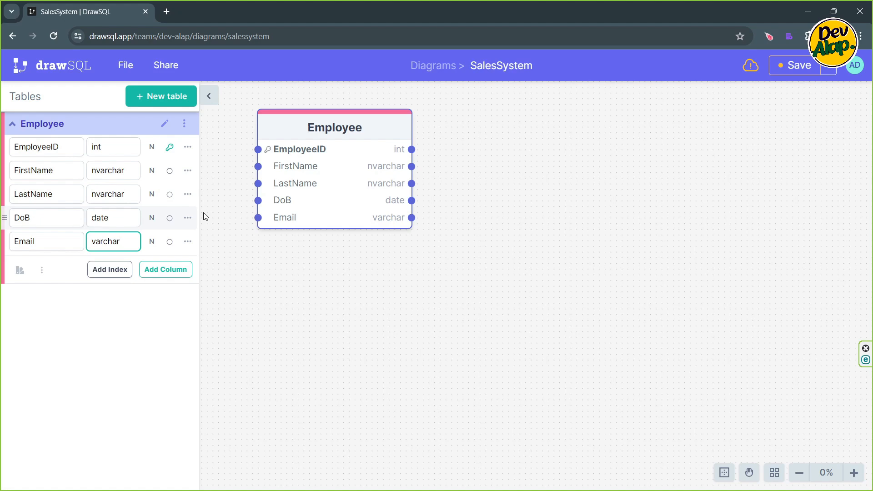
- Add a ContactNumber column with the varchar data type to the Employee table
{"action": "key", "text": "Return"}
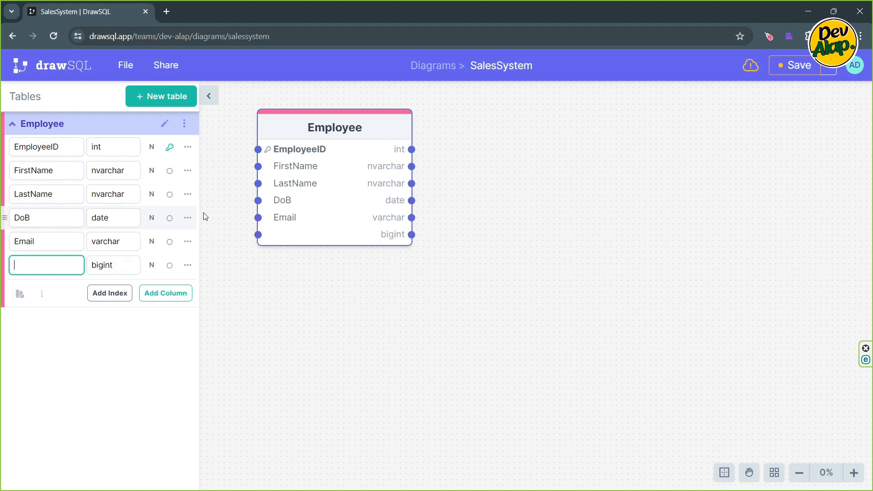
{"action": "type", "text": "ContactNumber"}
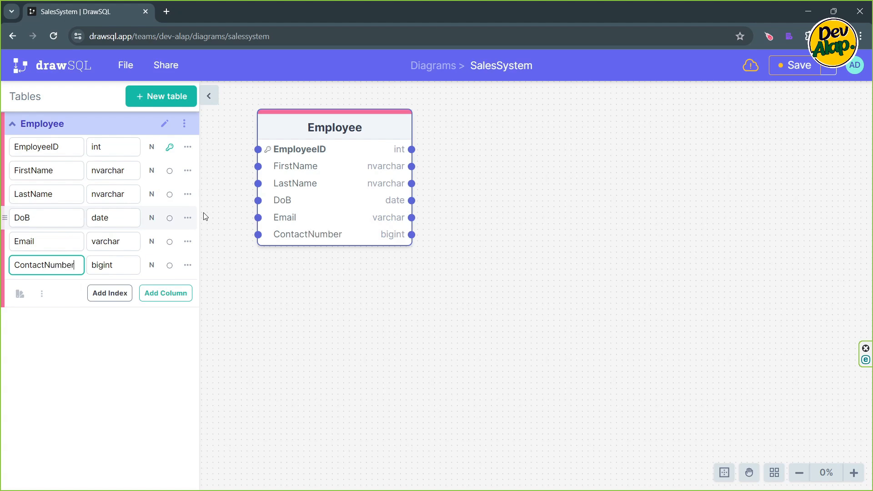
{"action": "key", "text": "Tab"}
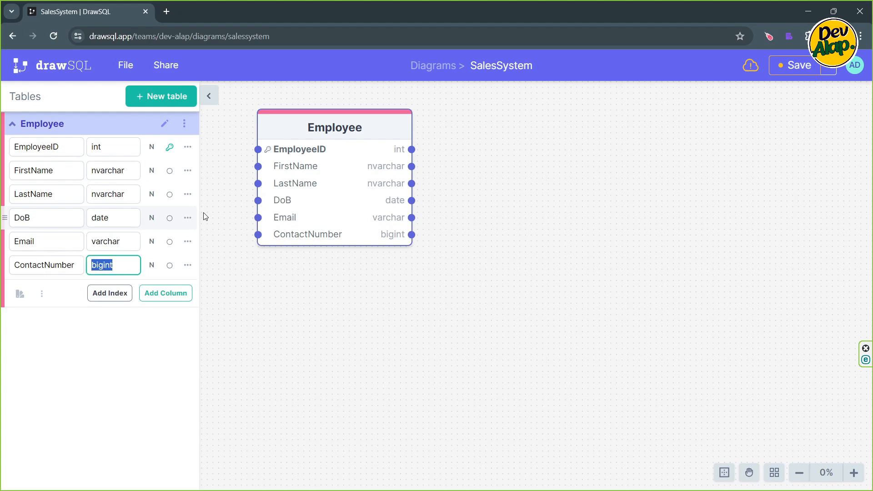
{"action": "type", "text": "var"}
{"action": "key", "text": "Down"}
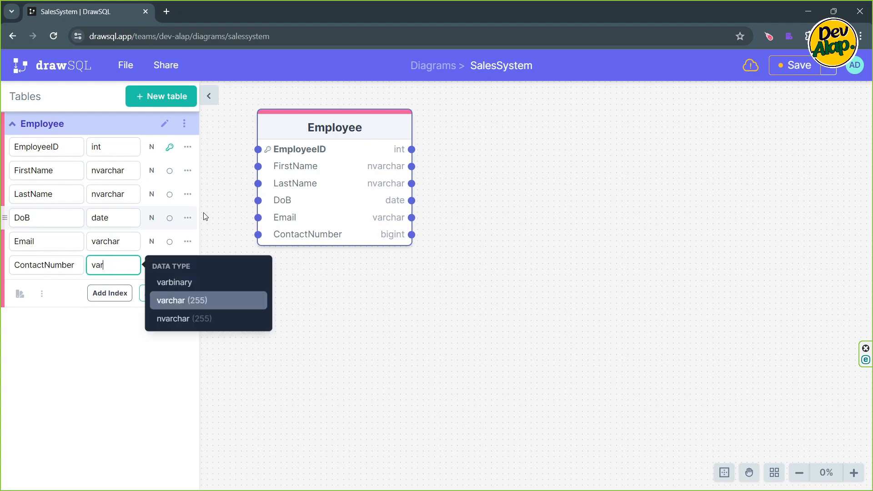
{"action": "key", "text": "Return"}
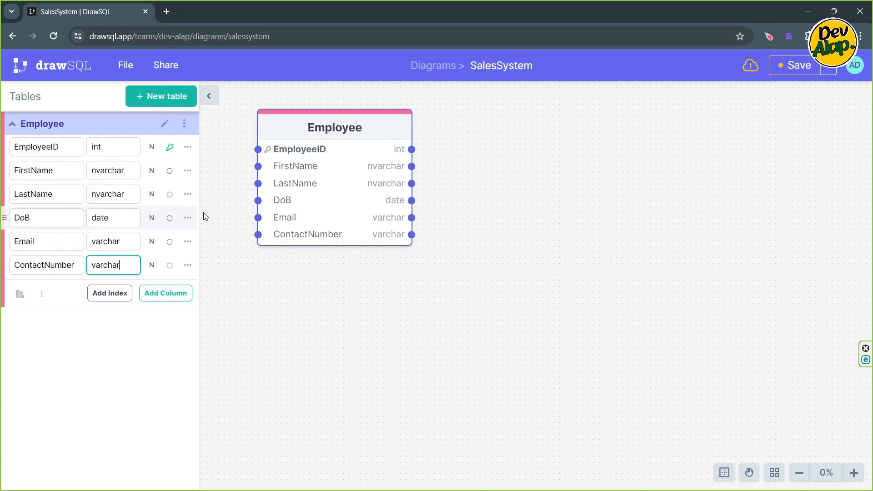
- Add an Address column with the nvarchar data type to the Employee table
{"action": "key", "text": "Return"}
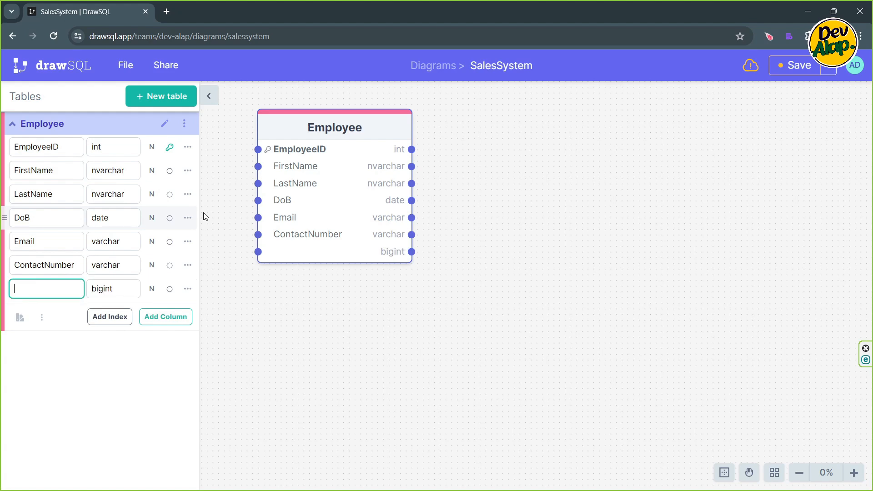
{"action": "type", "text": "Address"}
{"action": "key", "text": "Tab"}
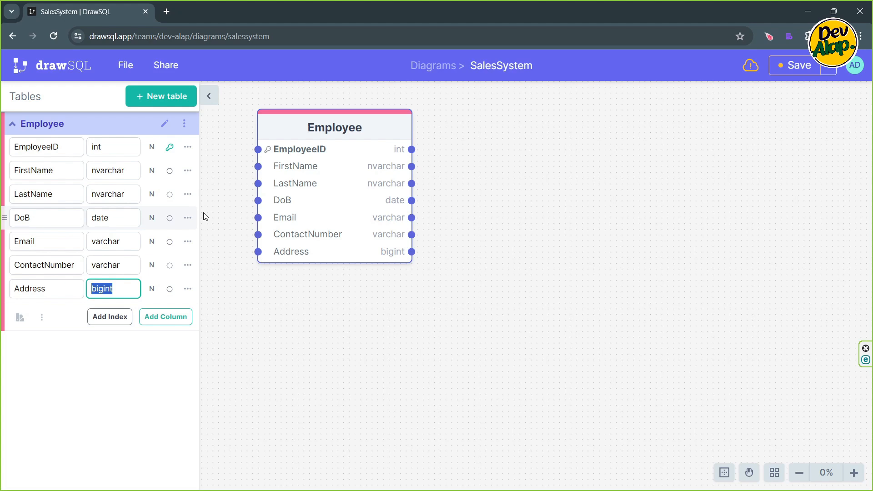
{"action": "type", "text": "nv"}
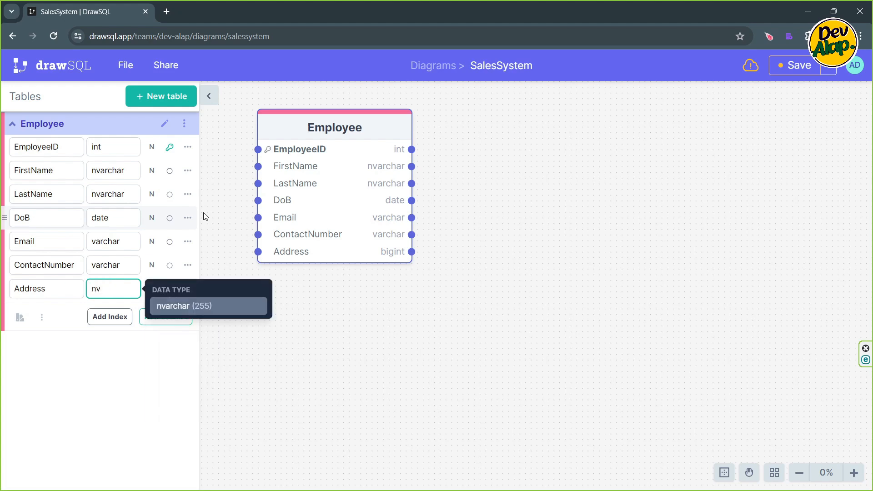
{"action": "key", "text": "Return"}
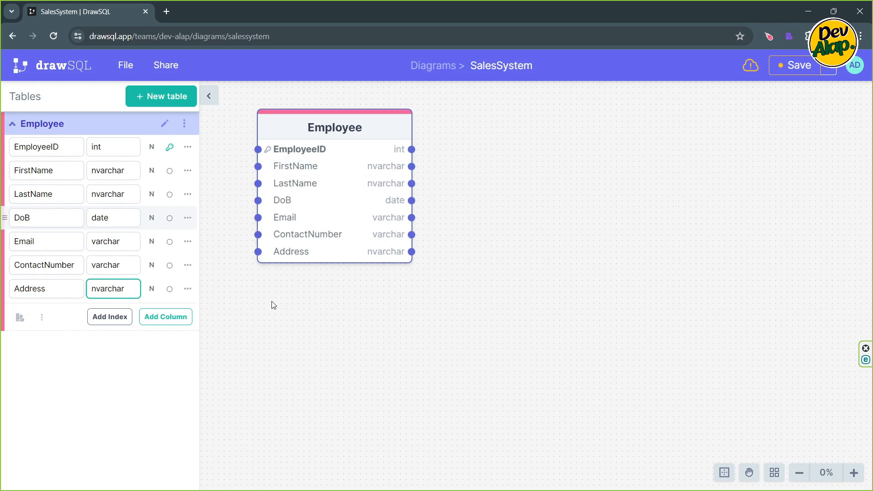
{"action": "left_click", "coordinate": [310, 288]}
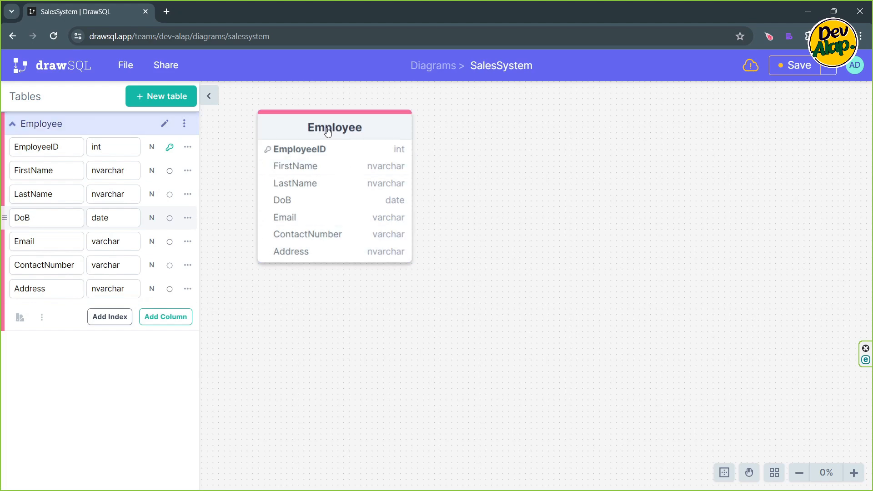
- Shift the Employee table along the canvas and bring it to rest in the upper middle area
{"action": "left_click_drag", "start_coordinate": [327, 131], "coordinate": [680, 131]}
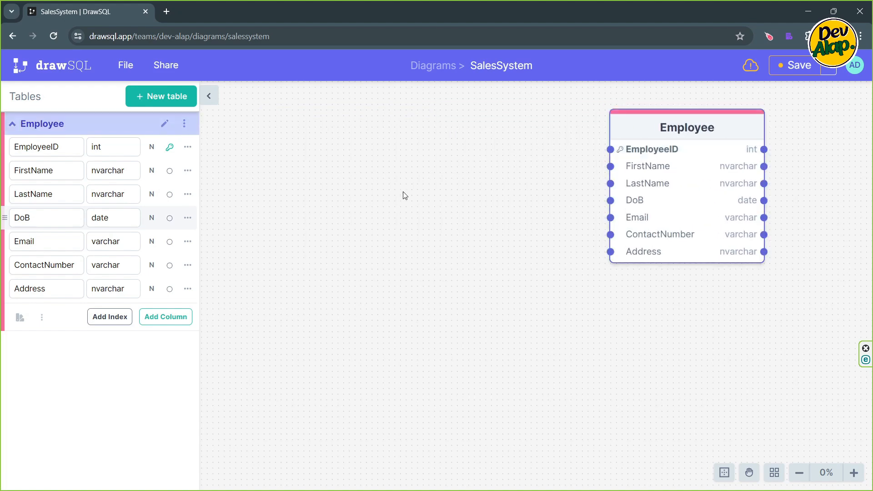
{"action": "left_click", "coordinate": [371, 164]}
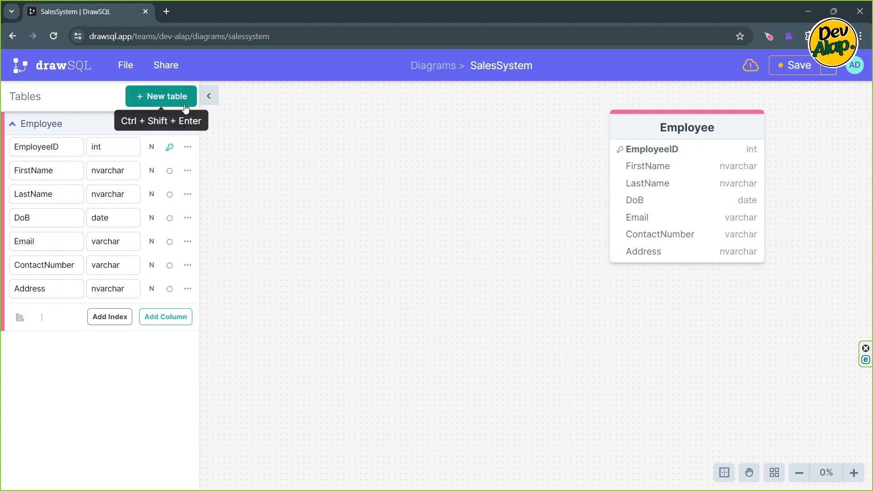
{"action": "left_click_drag", "start_coordinate": [637, 132], "coordinate": [371, 132]}
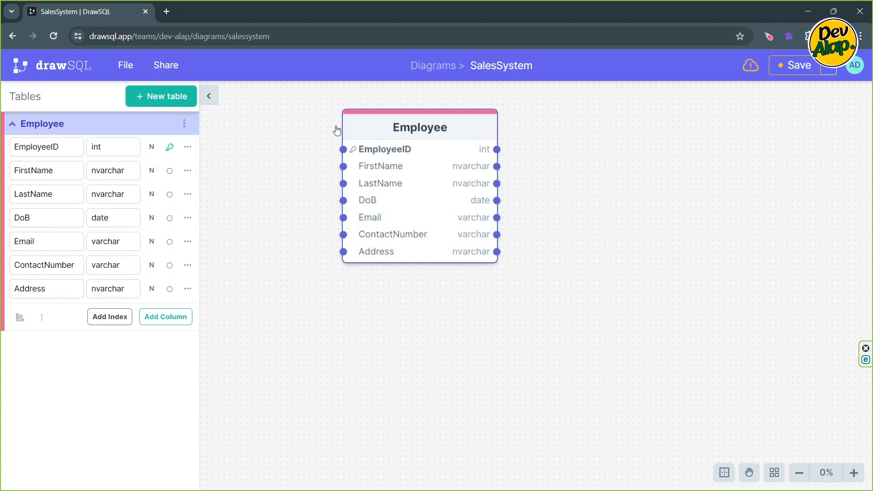
- Duplicate the Employee table and place the copy to the right of the original
{"action": "left_click", "coordinate": [184, 124]}
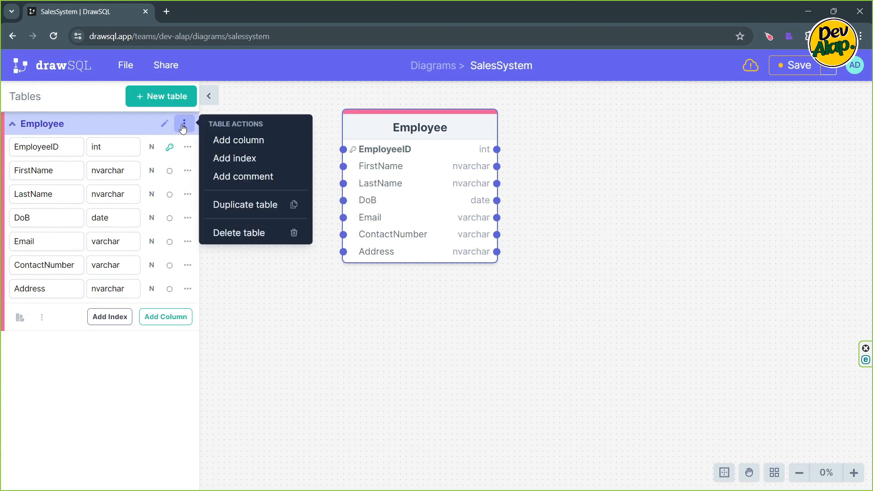
{"action": "left_click", "coordinate": [256, 207]}
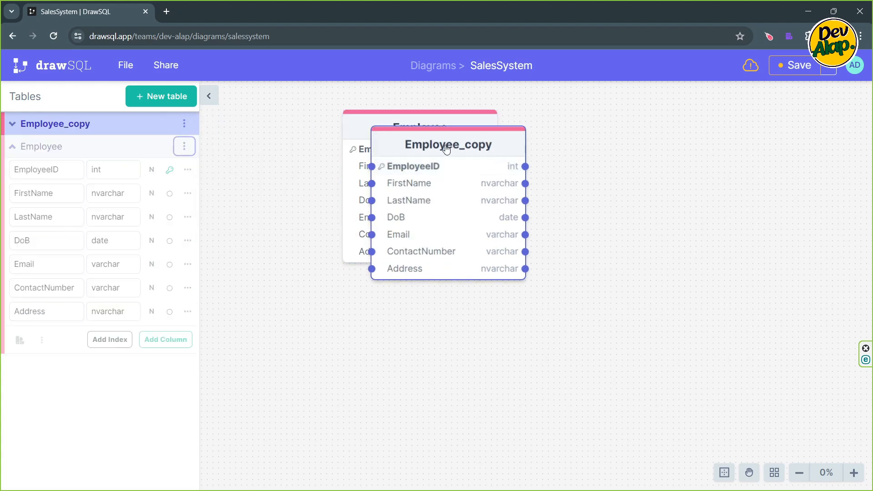
{"action": "left_click_drag", "start_coordinate": [446, 149], "coordinate": [621, 137]}
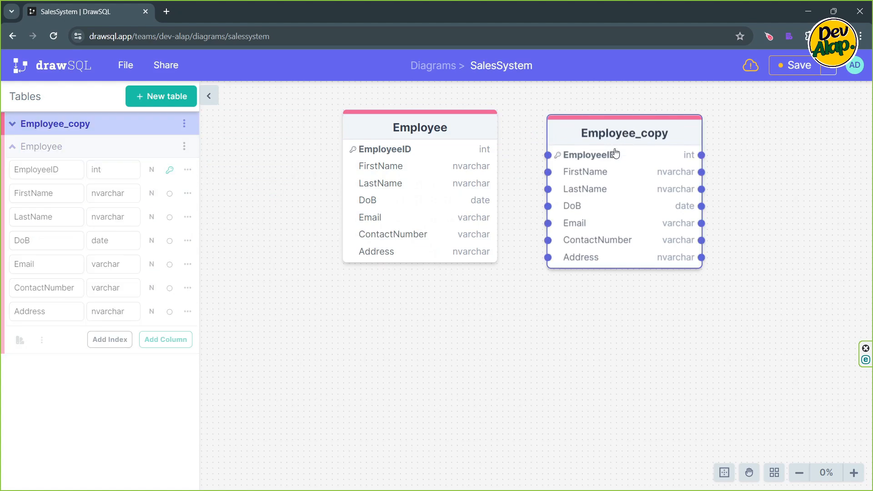
- Expand the duplicated table's column list and rename the table as Customer
{"action": "left_click", "coordinate": [165, 124]}
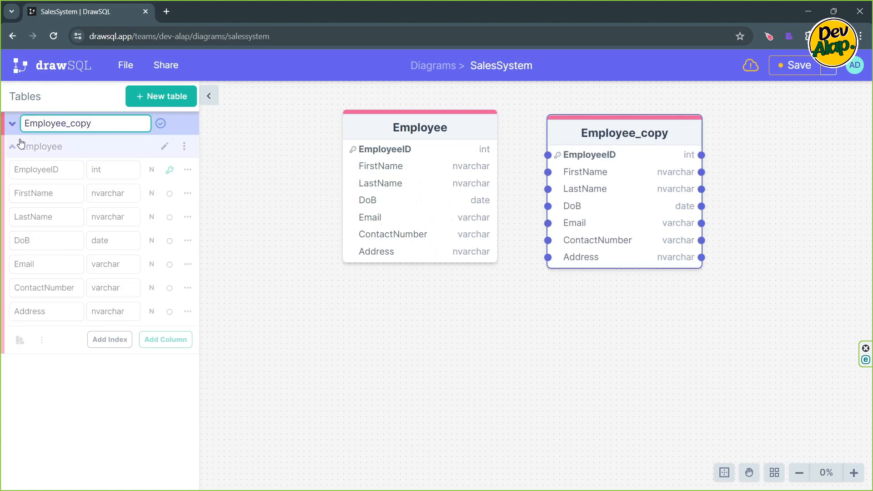
{"action": "left_click", "coordinate": [12, 124]}
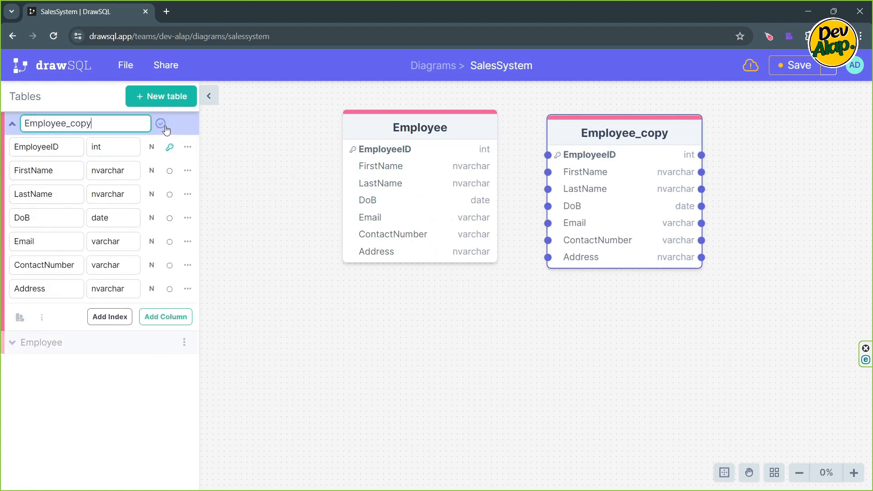
{"action": "double_click", "coordinate": [98, 125]}
{"action": "type", "text": "Cu"}
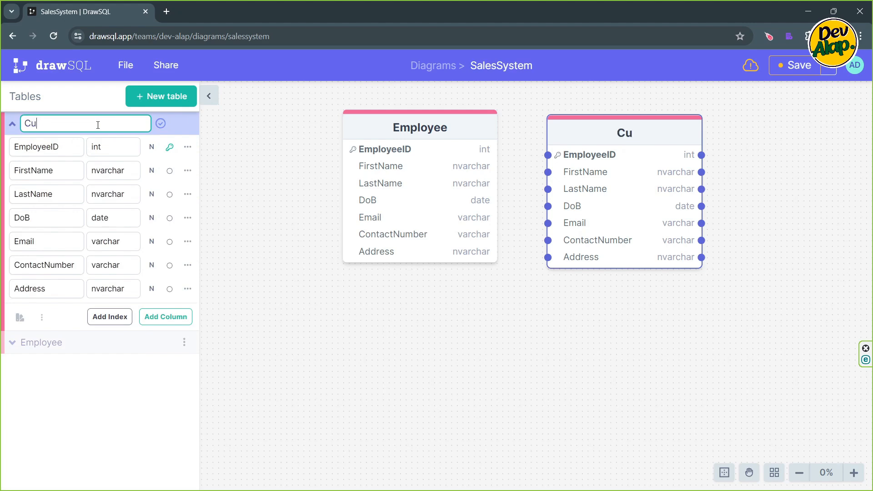
{"action": "type", "text": "stomer"}
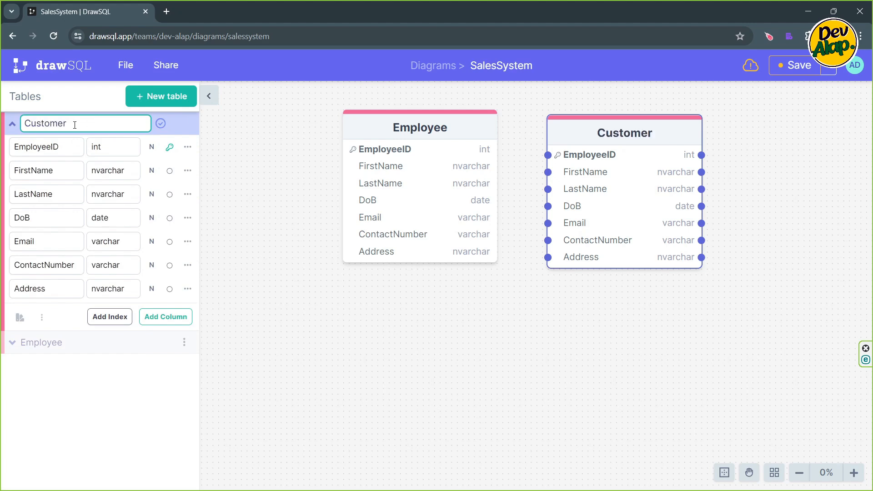
- Rename the Customer table's EmployeeID column as CustomerID
{"action": "left_click", "coordinate": [51, 147]}
{"action": "key", "text": "shift+Home"}
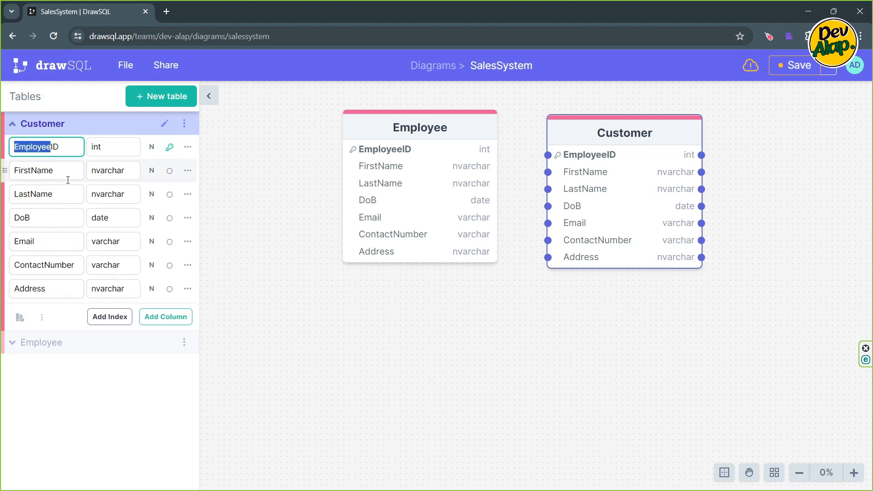
{"action": "type", "text": "Custome"}
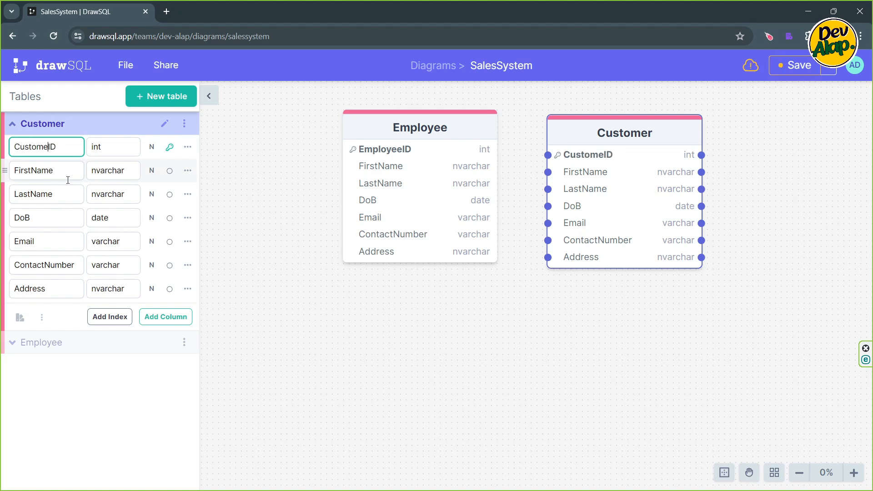
{"action": "type", "text": "r"}
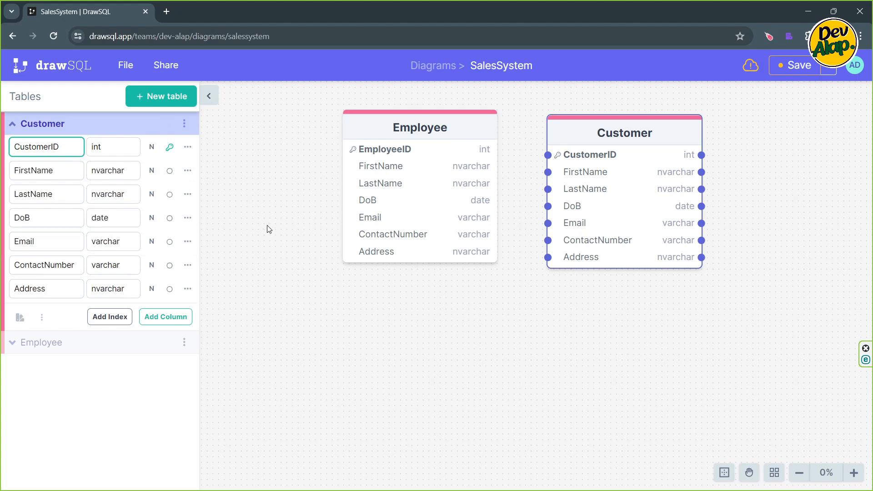
{"action": "left_click", "coordinate": [245, 182]}
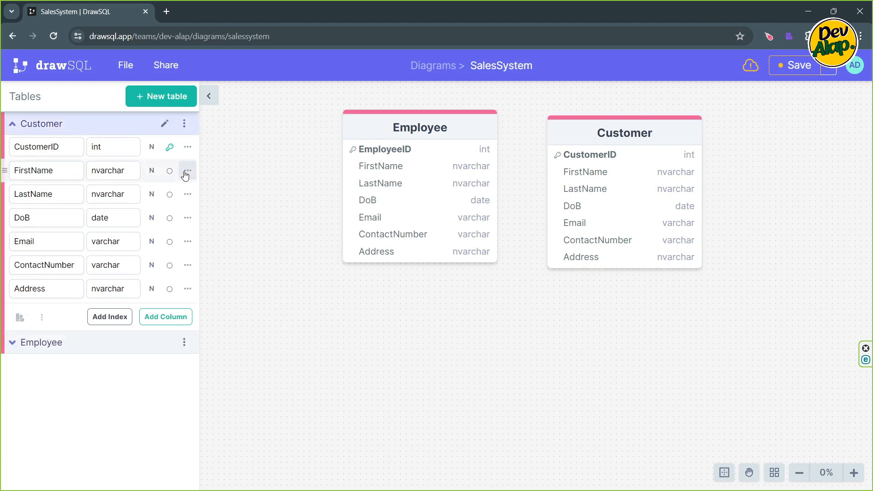
- Line up the Employee and Customer tables side by side in the upper part of the diagram
{"action": "left_click_drag", "start_coordinate": [585, 131], "coordinate": [596, 124]}
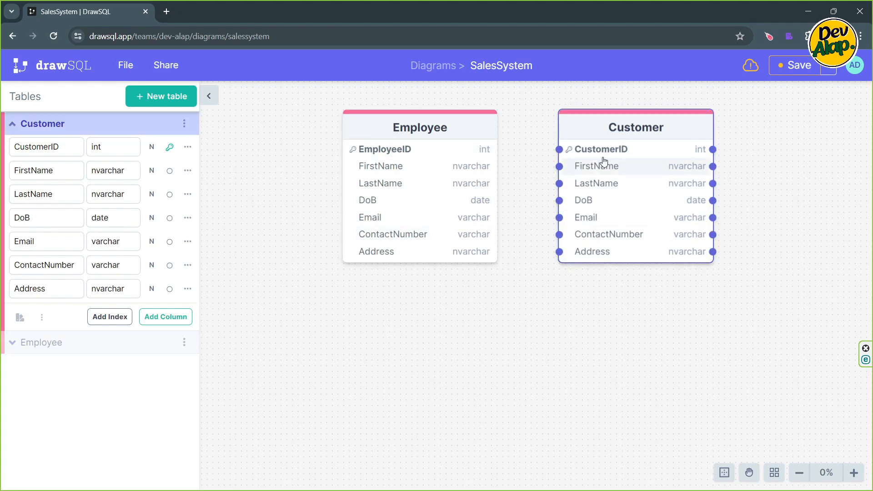
{"action": "left_click", "coordinate": [563, 322]}
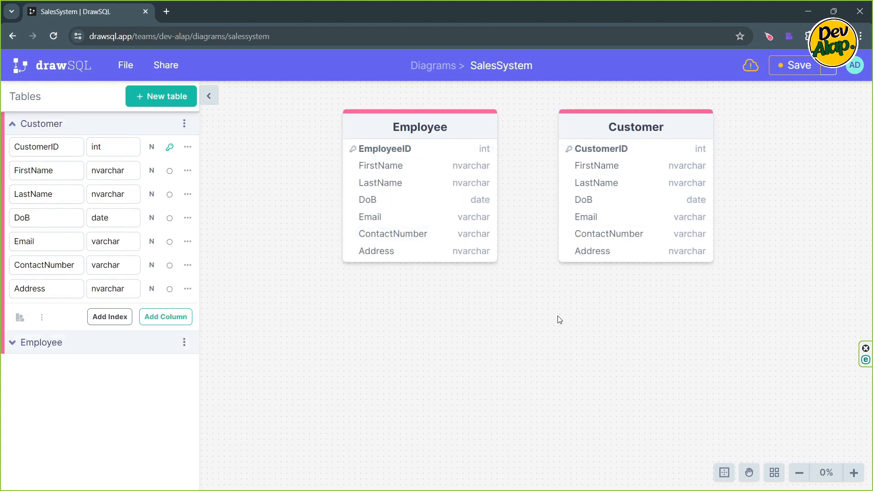
{"action": "left_click_drag", "start_coordinate": [421, 129], "coordinate": [381, 129]}
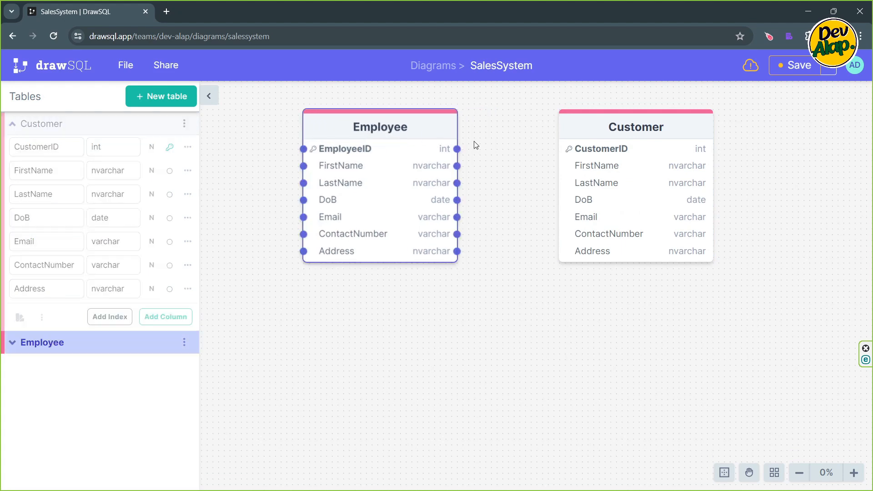
{"action": "left_click_drag", "start_coordinate": [607, 129], "coordinate": [619, 123]}
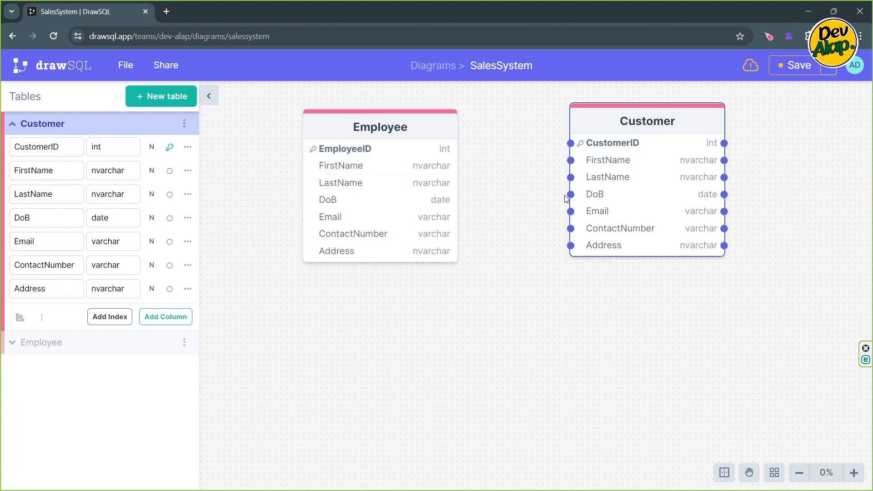
{"action": "left_click", "coordinate": [550, 294]}
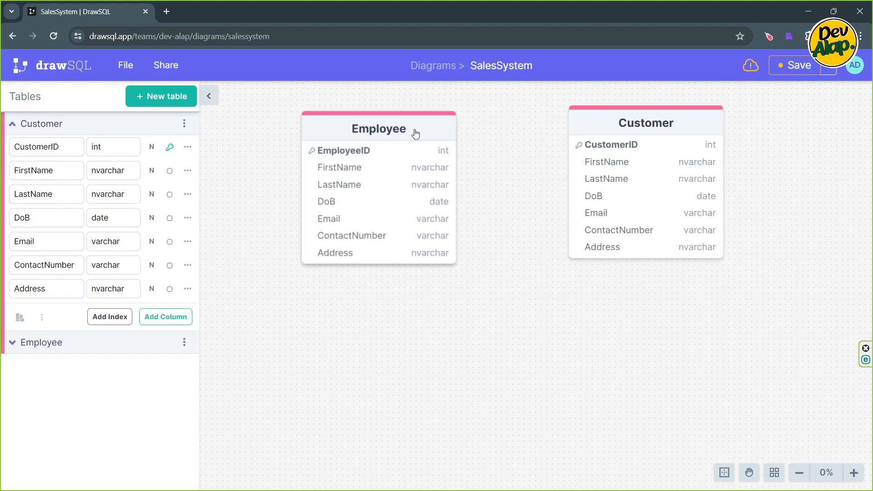
{"action": "left_click_drag", "start_coordinate": [415, 132], "coordinate": [471, 126]}
{"action": "left_click", "coordinate": [473, 130]}
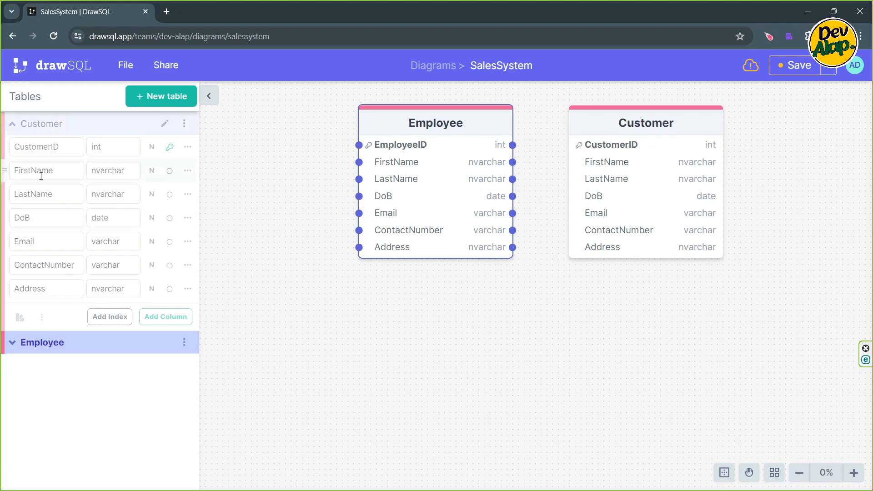
- Collapse the Customer column list and move the Employee and Customer tables lower on the canvas, leaving free space above them
{"action": "left_click", "coordinate": [12, 124]}
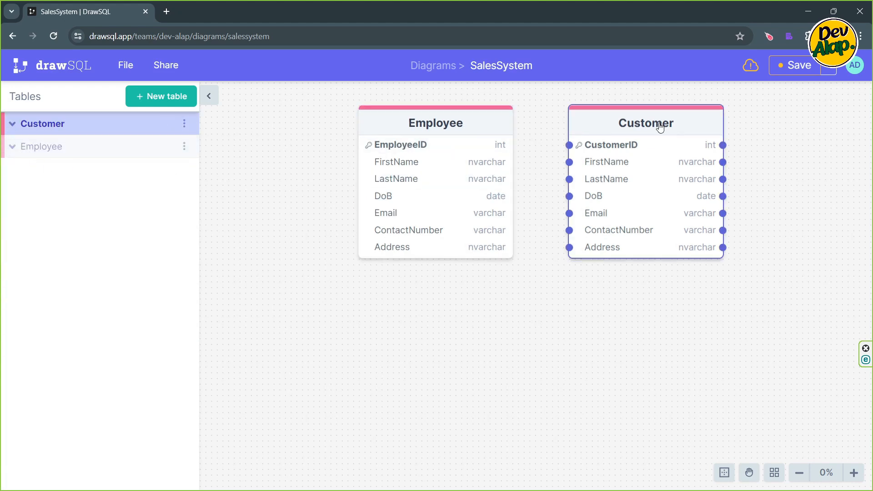
{"action": "left_click_drag", "start_coordinate": [654, 128], "coordinate": [752, 122]}
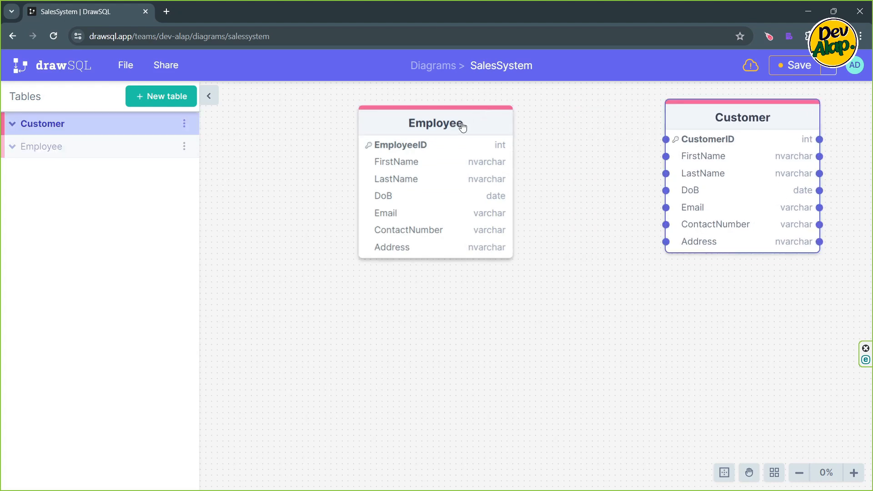
{"action": "left_click_drag", "start_coordinate": [462, 126], "coordinate": [524, 234]}
{"action": "left_click_drag", "start_coordinate": [718, 129], "coordinate": [695, 248]}
- Create a new table named Product
{"action": "left_click", "coordinate": [164, 97]}
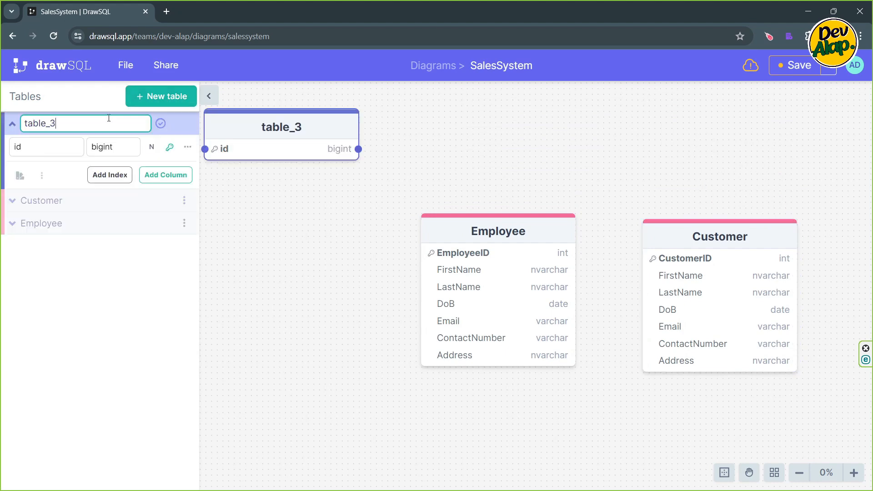
{"action": "double_click", "coordinate": [104, 120]}
{"action": "type", "text": "Product"}
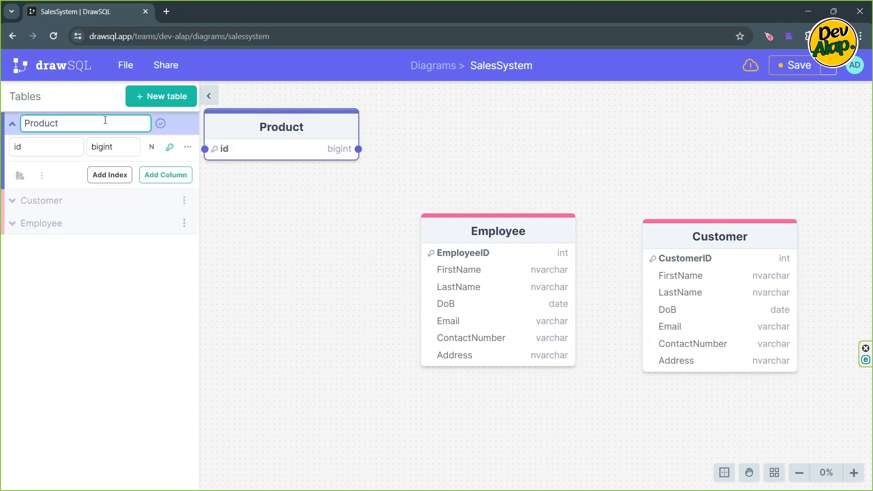
- Rename the Product table's id column as ProductID
{"action": "left_click", "coordinate": [49, 151]}
{"action": "key", "text": "BackSpace"}
{"action": "key", "text": "BackSpace"}
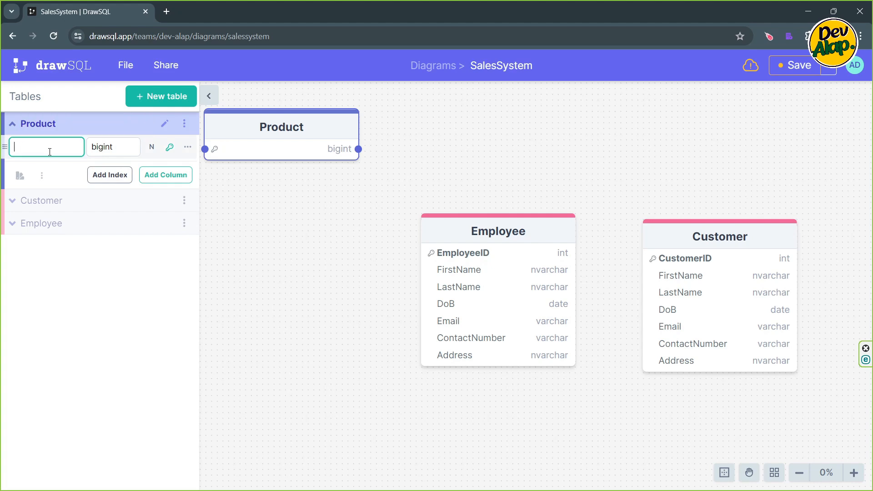
{"action": "type", "text": "ProductID"}
- Set the ProductID column's data type to int
{"action": "key", "text": "Tab"}
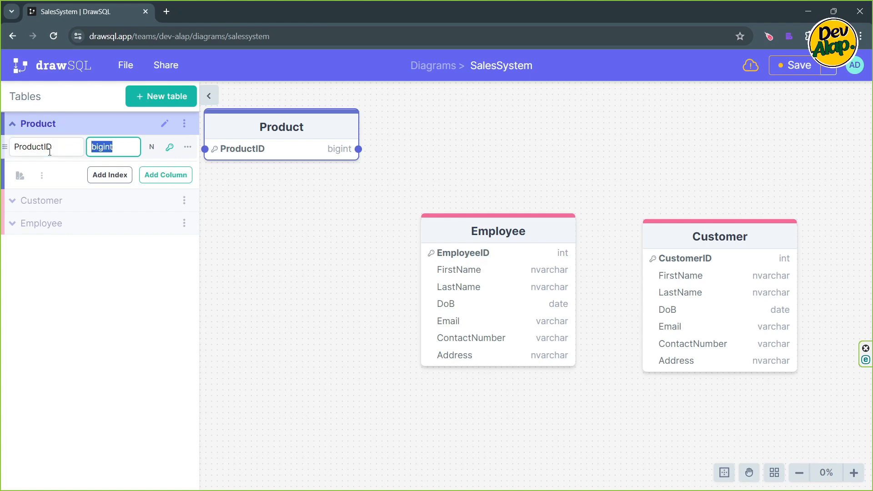
{"action": "type", "text": "int"}
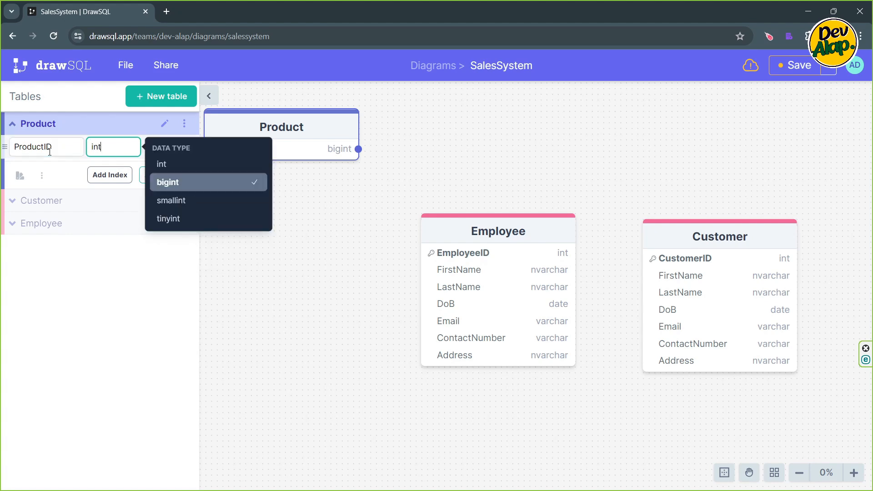
{"action": "key", "text": "Return"}
{"action": "key", "text": "BackSpace"}
{"action": "key", "text": "BackSpace"}
{"action": "key", "text": "BackSpace"}
{"action": "key", "text": "BackSpace"}
{"action": "key", "text": "BackSpace"}
{"action": "key", "text": "BackSpace"}
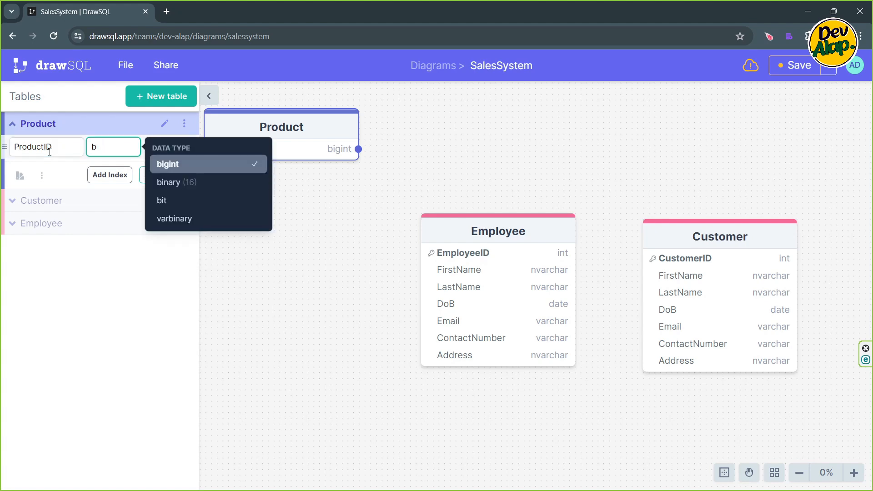
{"action": "type", "text": "int"}
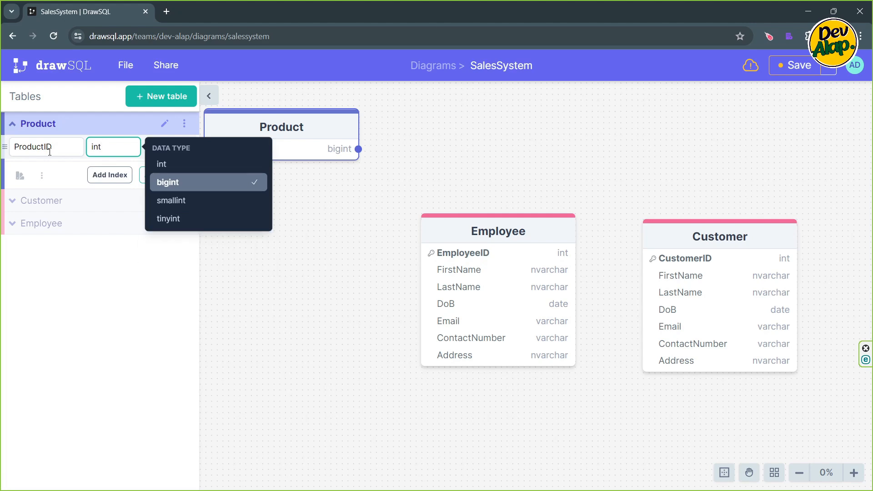
{"action": "key", "text": "Up"}
{"action": "key", "text": "Return"}
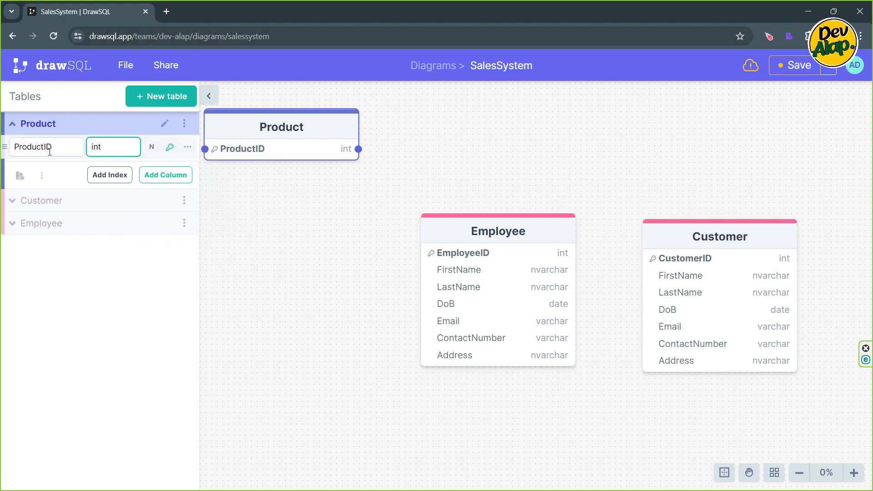
- Add a Code column with the varchar data type to the Product table
{"action": "left_click", "coordinate": [161, 176]}
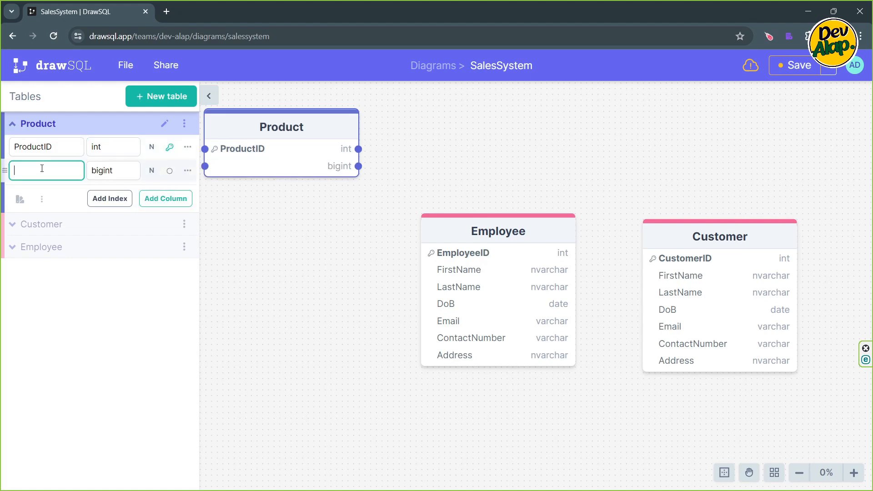
{"action": "type", "text": "P"}
{"action": "key", "text": "BackSpace"}
{"action": "type", "text": "Code"}
{"action": "key", "text": "Tab"}
{"action": "type", "text": "varch"}
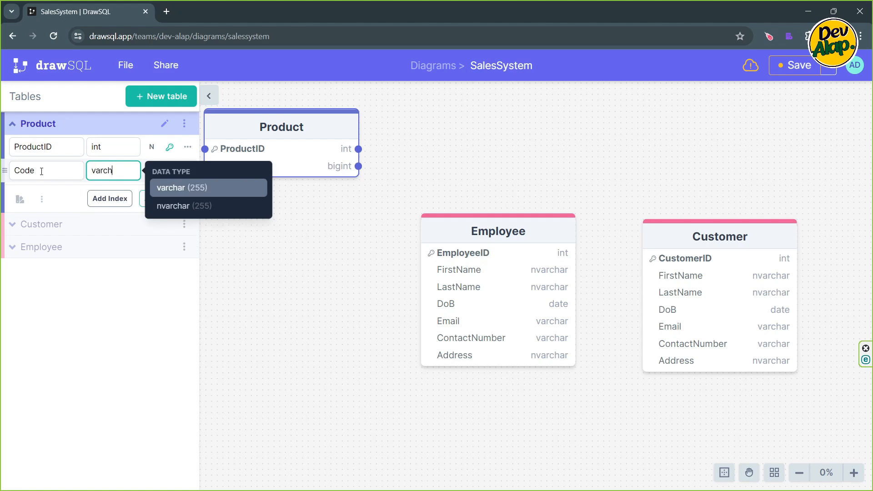
{"action": "key", "text": "Return"}
{"action": "key", "text": "Return"}
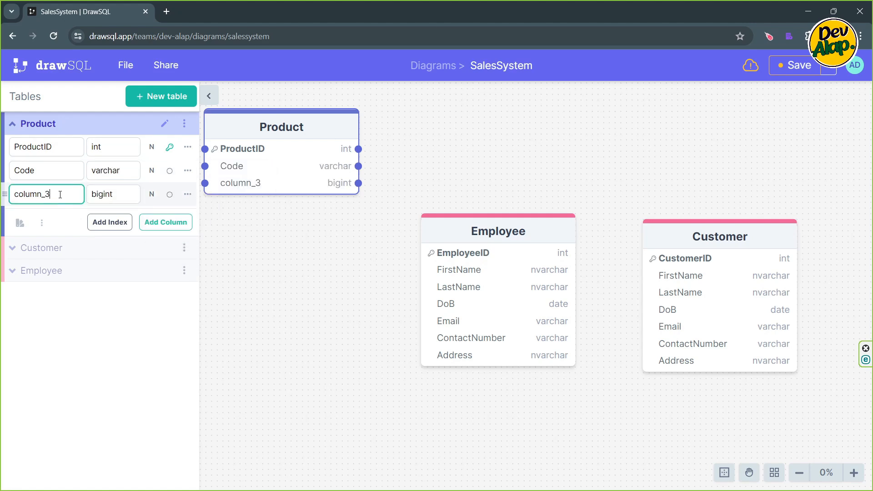
- Add a Name column with the varchar data type below Code in the Product table
{"action": "double_click", "coordinate": [60, 195]}
{"action": "type", "text": "Name"}
{"action": "double_click", "coordinate": [104, 193]}
{"action": "type", "text": "var"}
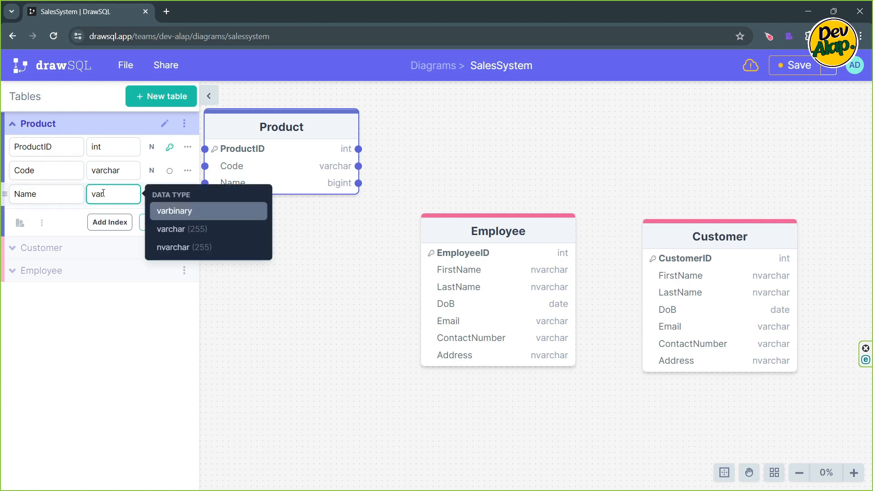
{"action": "key", "text": "Down"}
{"action": "key", "text": "Return"}
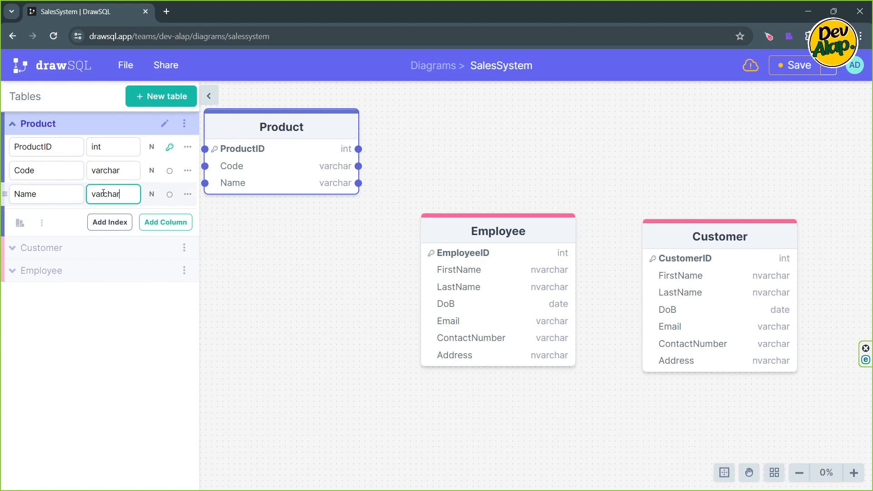
- Add an MfgDate column with the date data type to the Product table
{"action": "key", "text": "Return"}
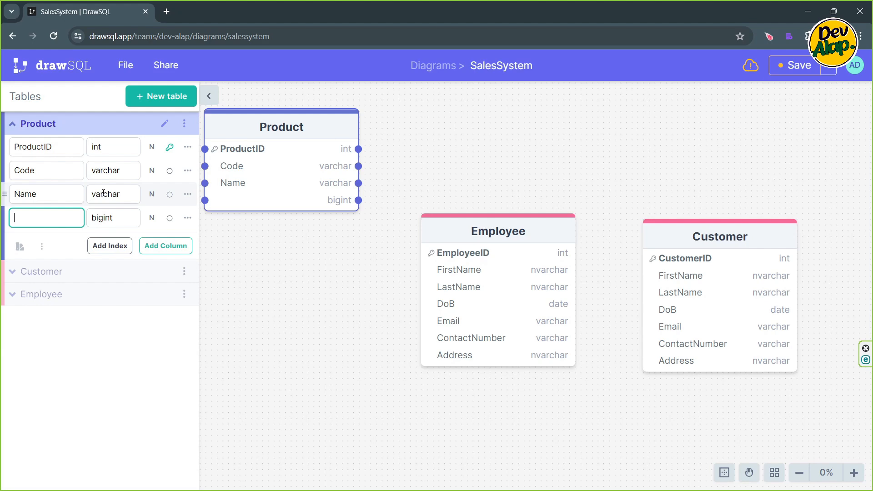
{"action": "type", "text": "MfgDate"}
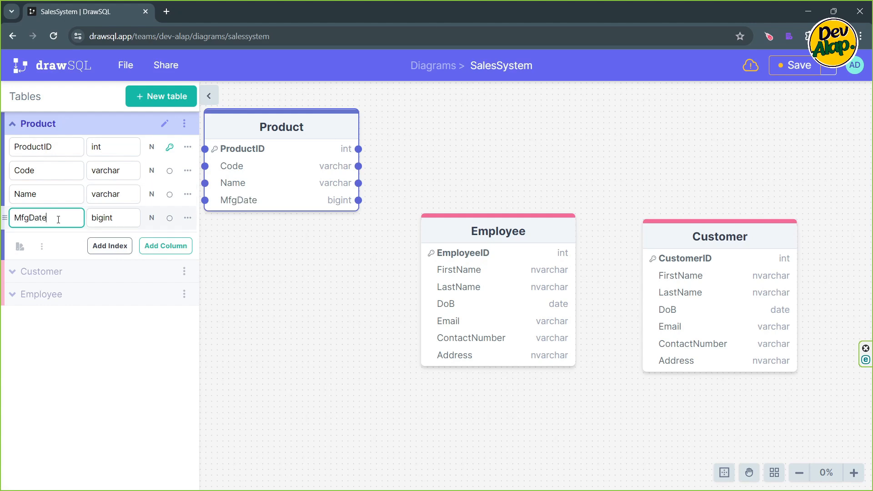
{"action": "key", "text": "Tab"}
{"action": "type", "text": "date"}
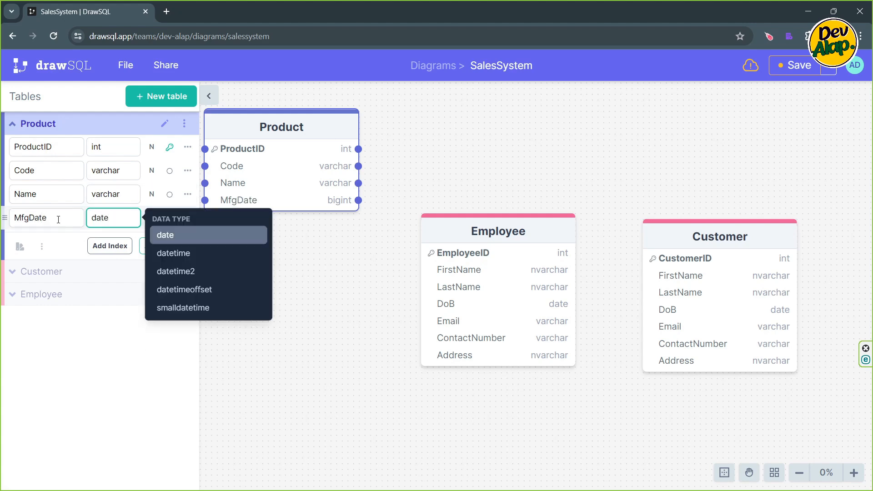
{"action": "key", "text": "Return"}
{"action": "key", "text": "Return"}
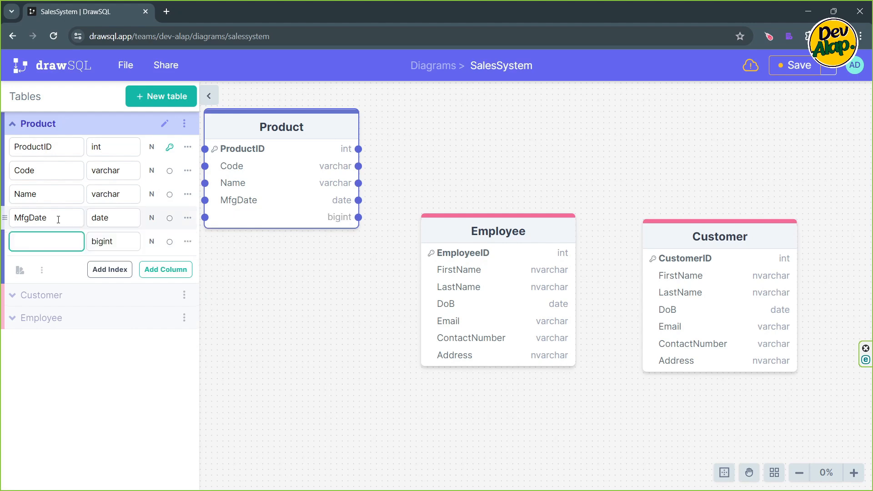
- Add an ExpDate column with the date data type below MfgDate in the Product table
{"action": "type", "text": "ExpDate"}
{"action": "key", "text": "Tab"}
{"action": "type", "text": "date"}
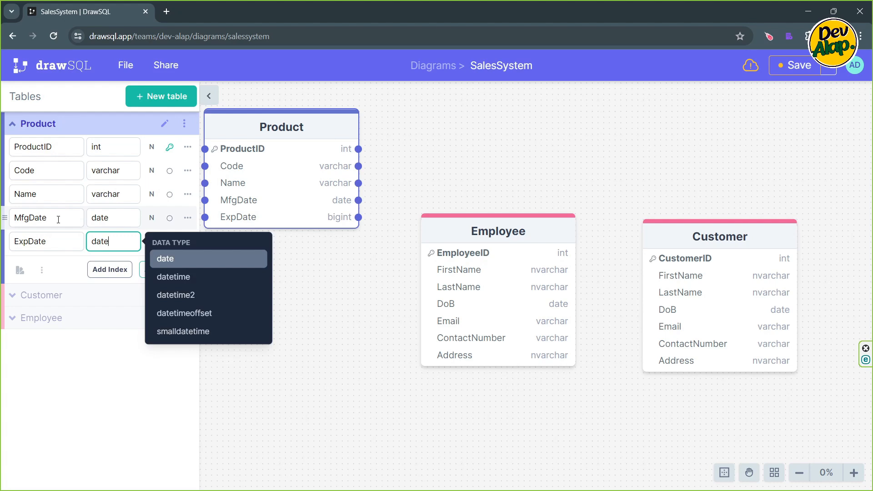
{"action": "key", "text": "Return"}
{"action": "key", "text": "Return"}
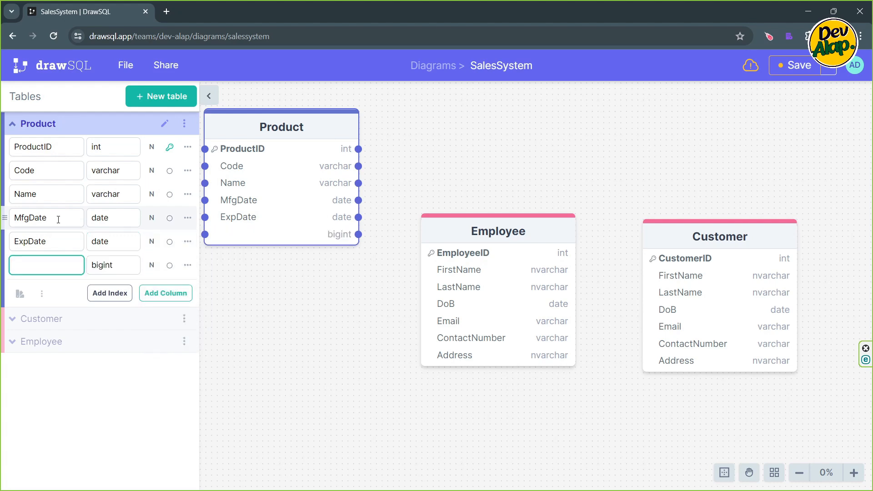
- Add a UnitPrice column with the float data type to the Product table
{"action": "type", "text": "UnitPrice"}
{"action": "key", "text": "Tab"}
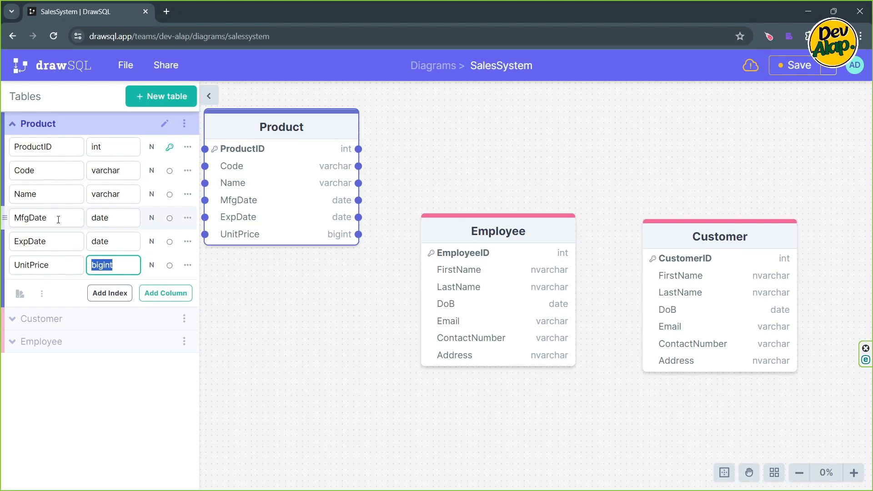
{"action": "type", "text": "floa"}
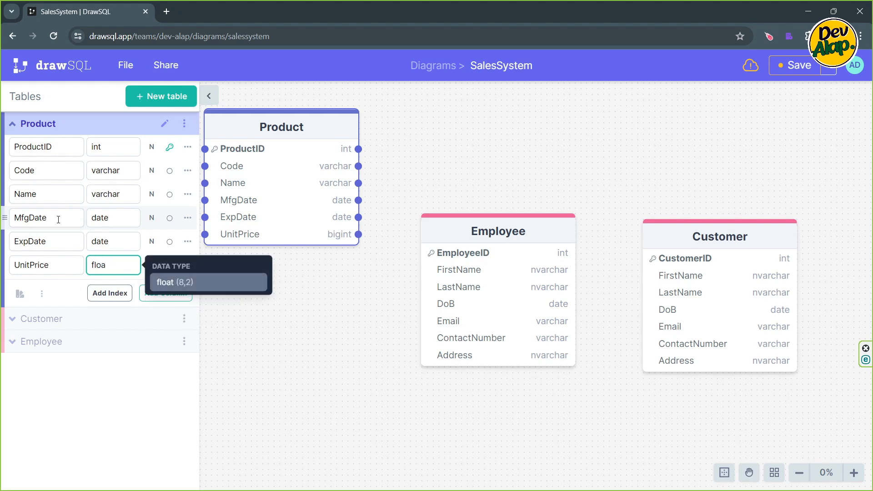
{"action": "type", "text": "t"}
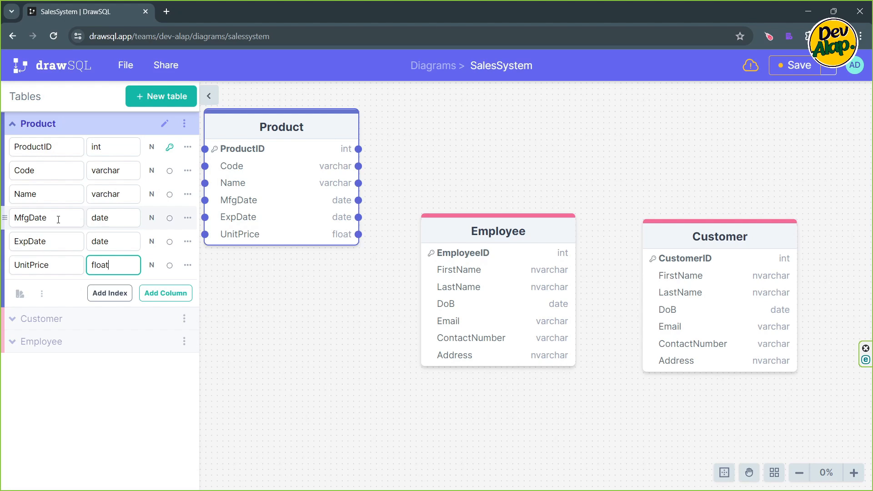
- Add a PurchasePrice column with the float data type below UnitPrice in the Product table
{"action": "key", "text": "Return"}
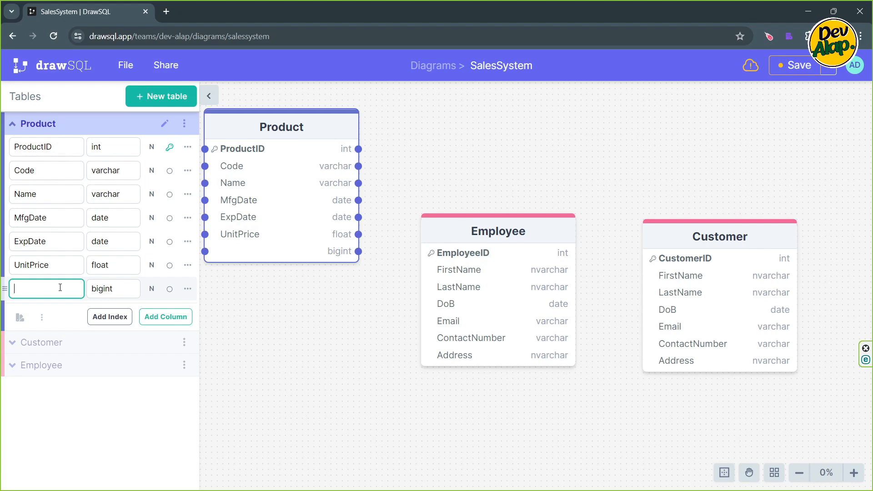
{"action": "type", "text": "PurchasePrice"}
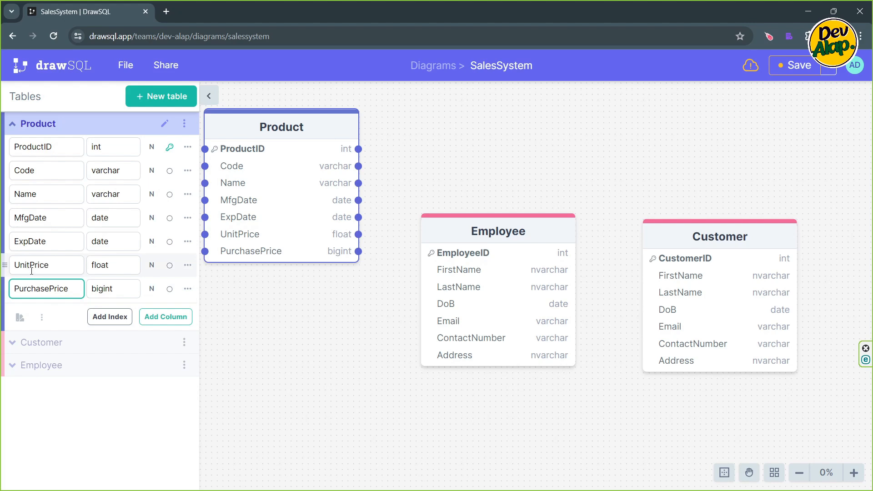
{"action": "left_click", "coordinate": [104, 290]}
{"action": "type", "text": "float"}
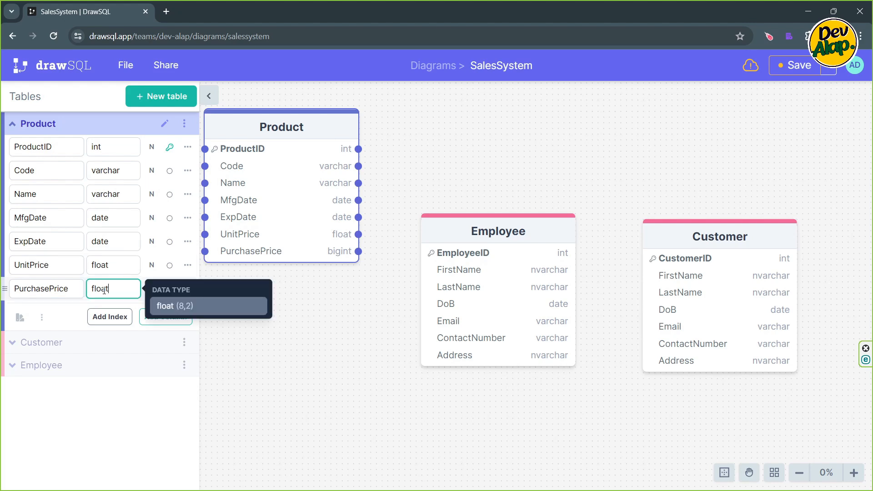
{"action": "key", "text": "Return"}
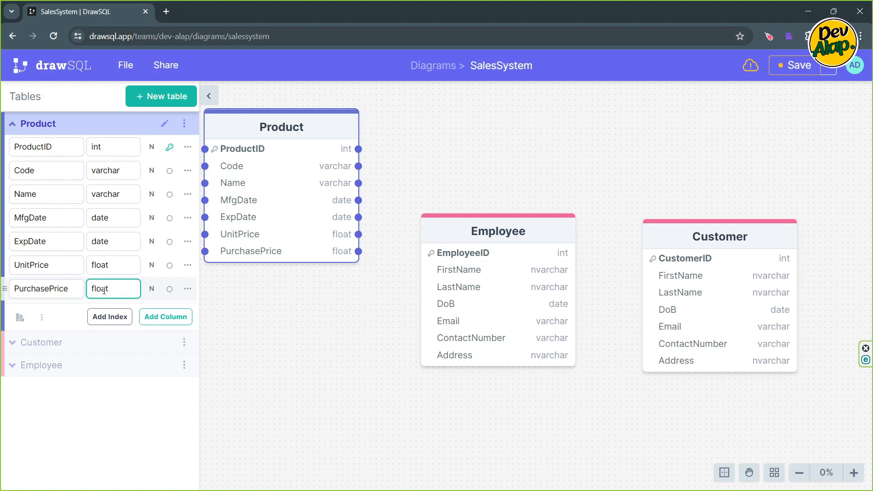
- Add a Discount column with the float data type to the Product table
{"action": "key", "text": "Return"}
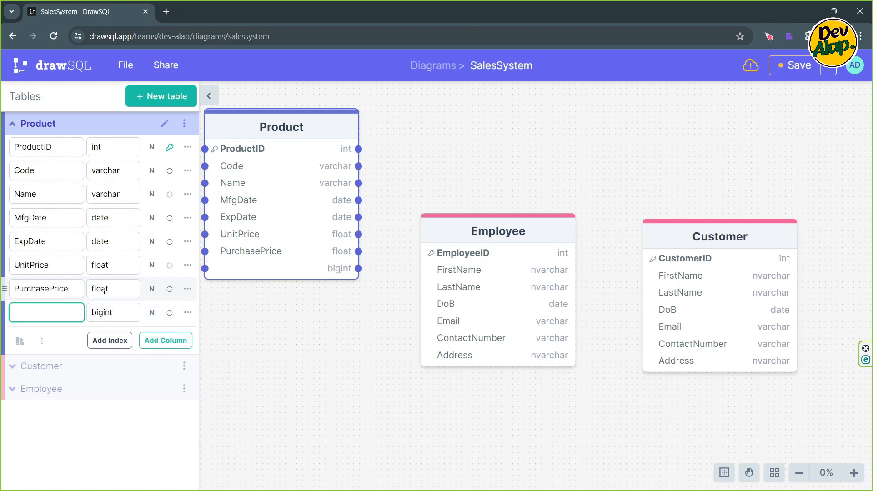
{"action": "type", "text": "dis"}
{"action": "key", "text": "BackSpace"}
{"action": "key", "text": "BackSpace"}
{"action": "key", "text": "BackSpace"}
{"action": "type", "text": "Discount"}
{"action": "key", "text": "Tab"}
{"action": "type", "text": "float"}
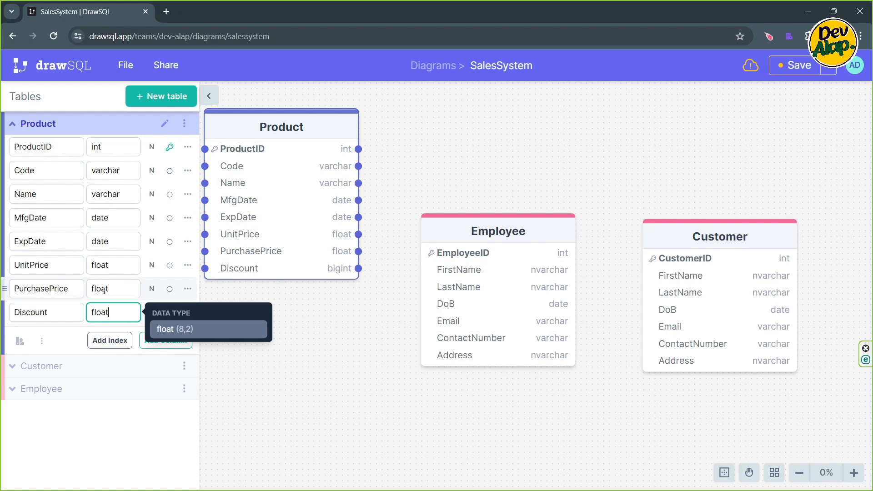
{"action": "key", "text": "Return"}
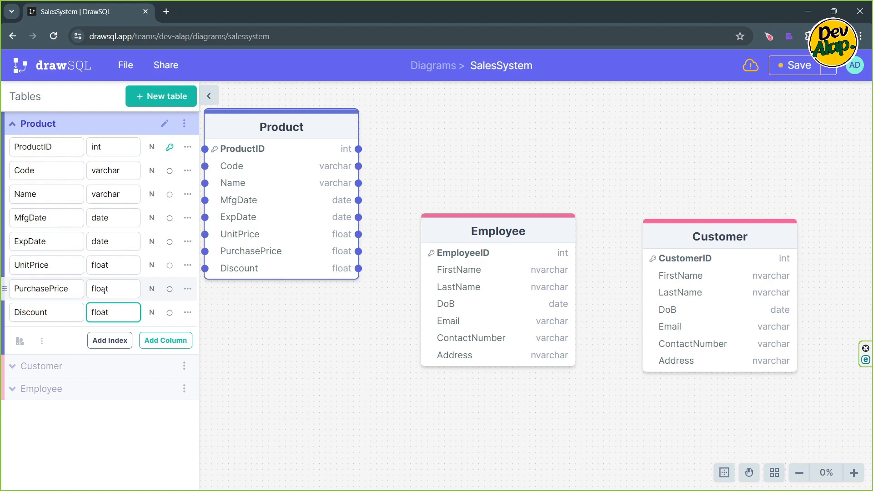
- Add a BrandName column with the varchar data type to the Product table
{"action": "key", "text": "Return"}
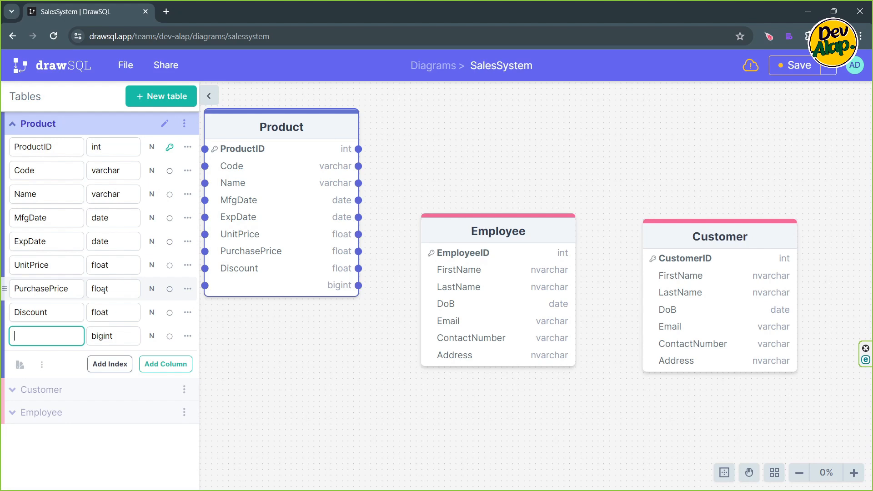
{"action": "type", "text": "BrandName"}
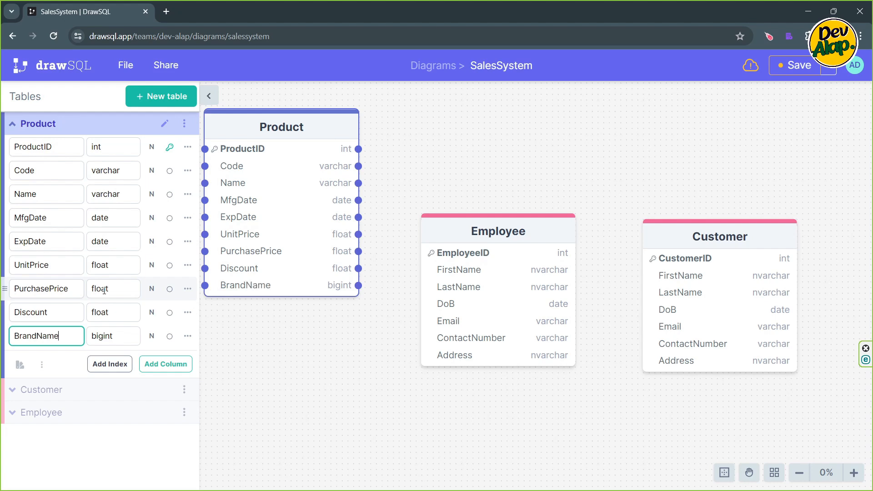
{"action": "key", "text": "Tab"}
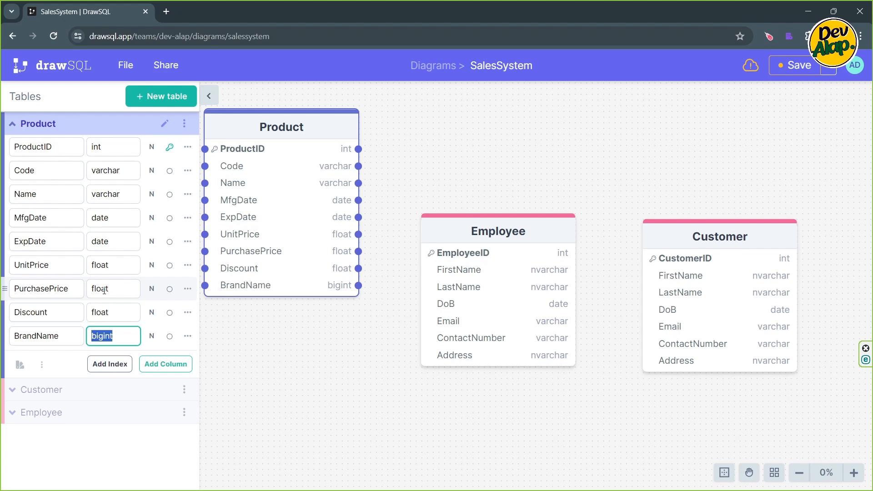
{"action": "type", "text": "varchar"}
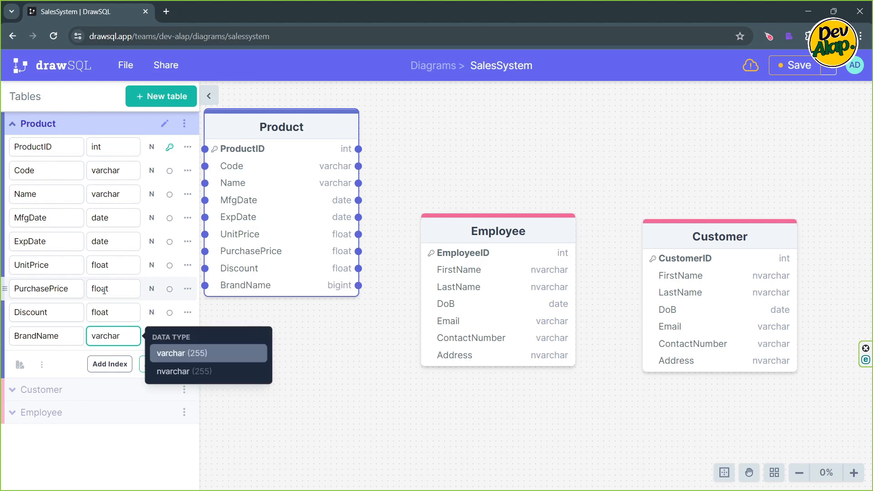
{"action": "key", "text": "Return"}
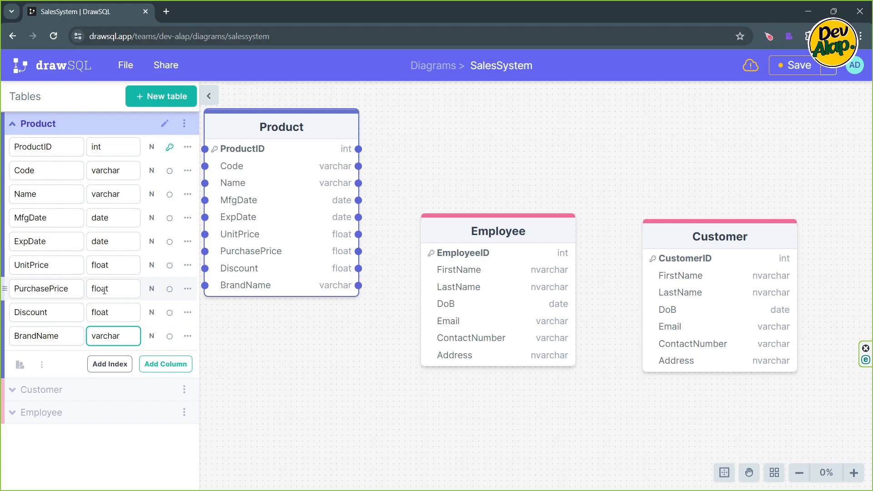
- Add a BrandCode column with the varchar data type below BrandName in the Product table
{"action": "key", "text": "Return"}
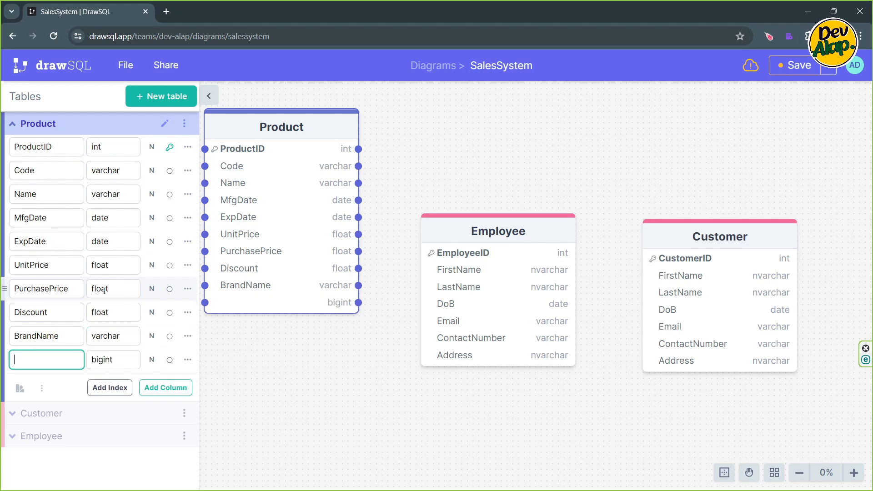
{"action": "type", "text": "BrandCode"}
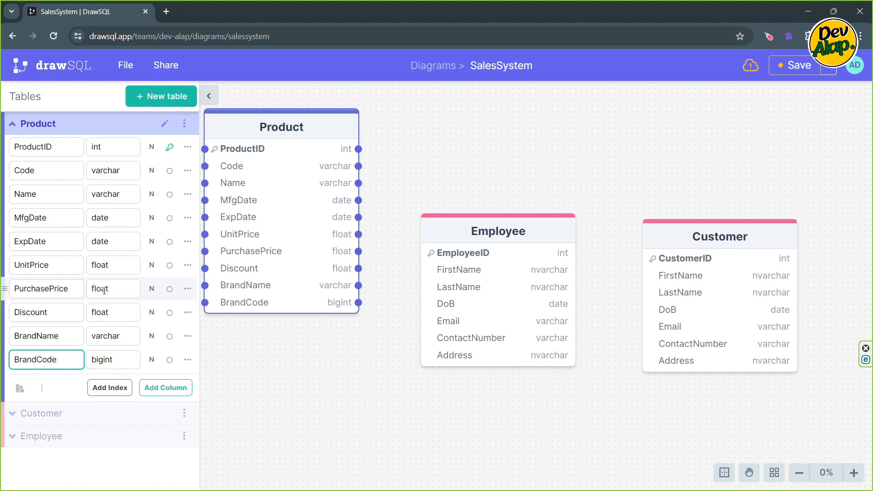
{"action": "key", "text": "Tab"}
{"action": "type", "text": "varcha"}
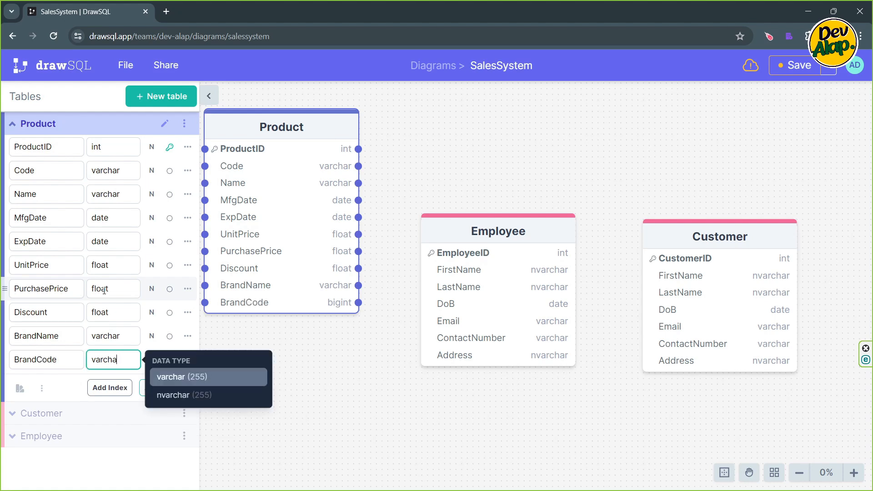
{"action": "type", "text": "r"}
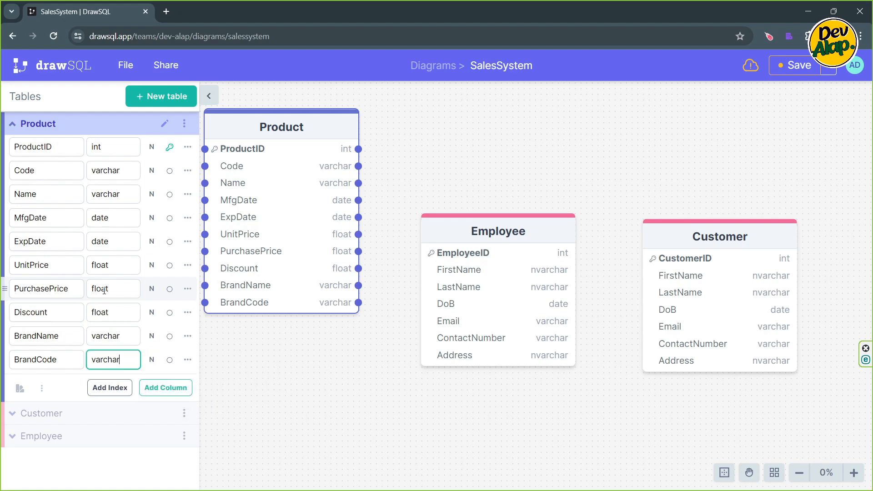
- Add a BrandID column with the int data type to the Product table and a new blank column below it
{"action": "key", "text": "Return"}
{"action": "type", "text": "BrandID"}
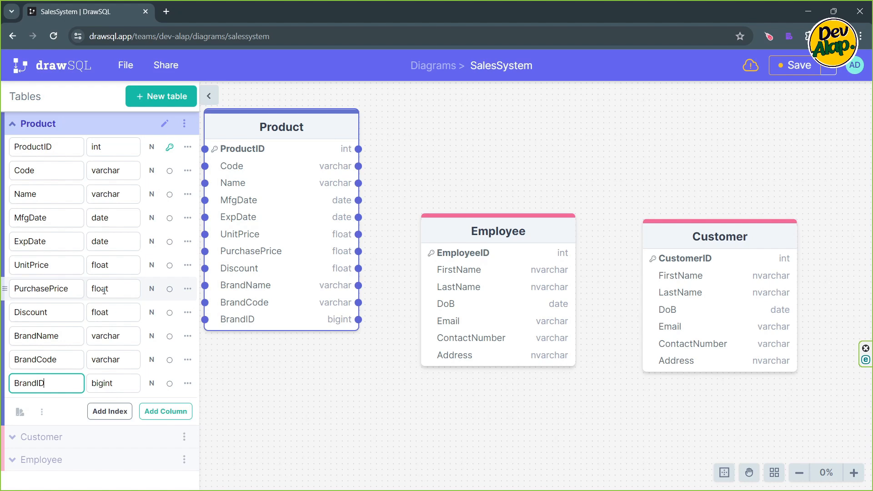
{"action": "key", "text": "Tab"}
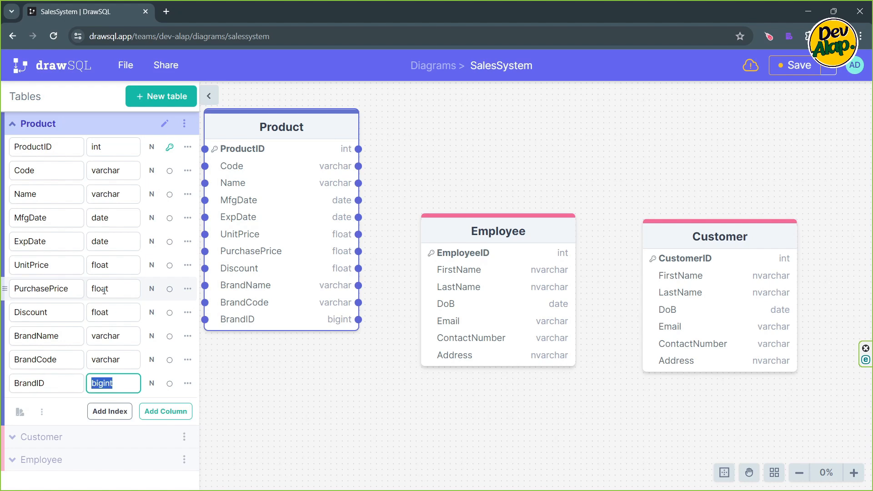
{"action": "type", "text": "int"}
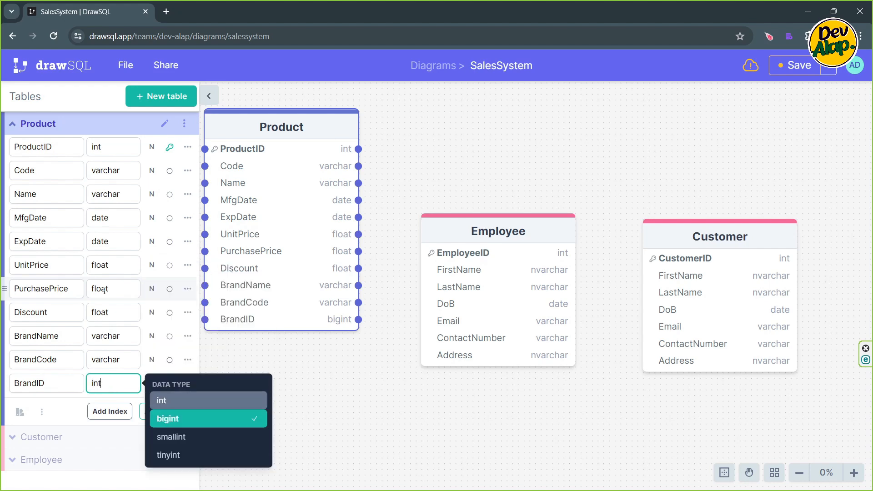
{"action": "key", "text": "Return"}
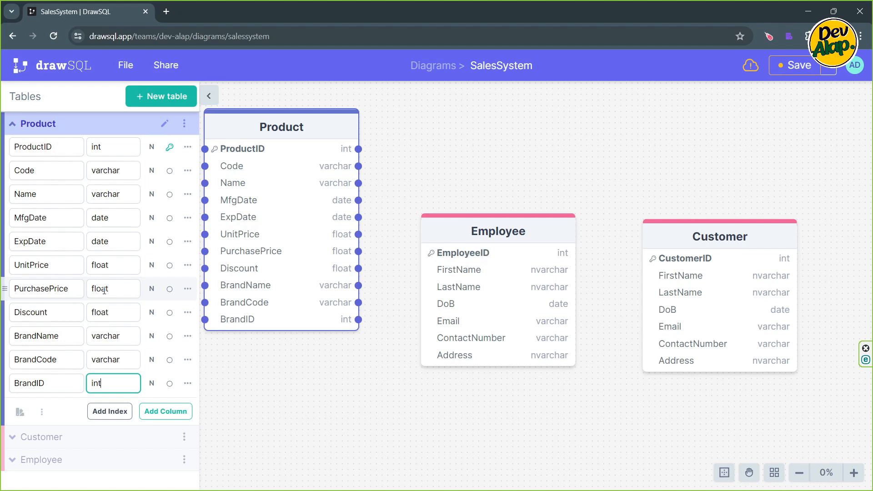
{"action": "key", "text": "Return"}
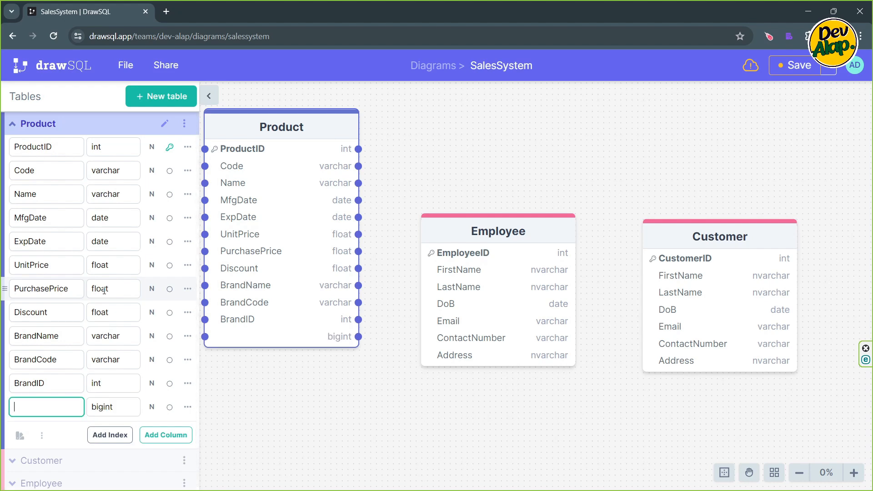
- Add an AvailableStock column with the int data type to the Product table
{"action": "type", "text": "AvailableStock"}
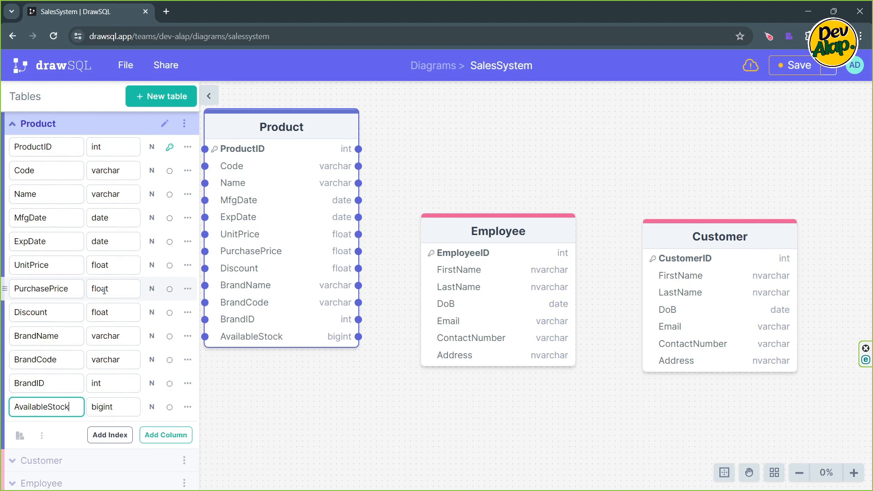
{"action": "key", "text": "Tab"}
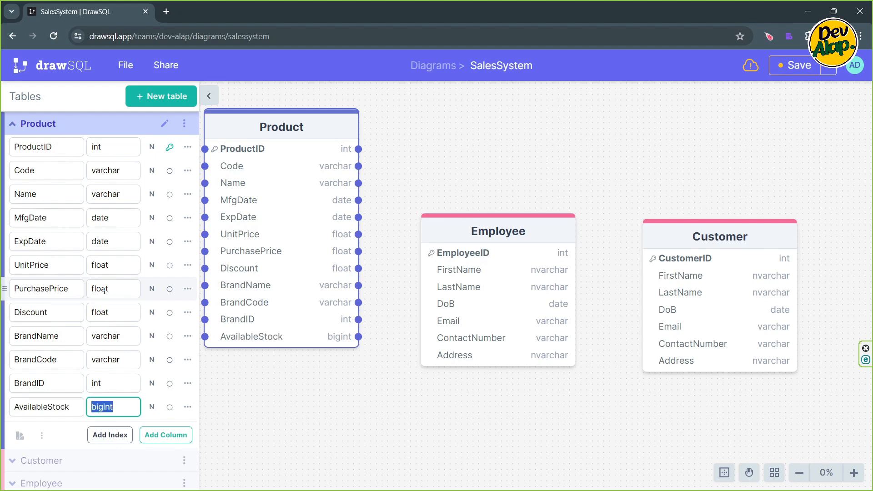
{"action": "type", "text": "int"}
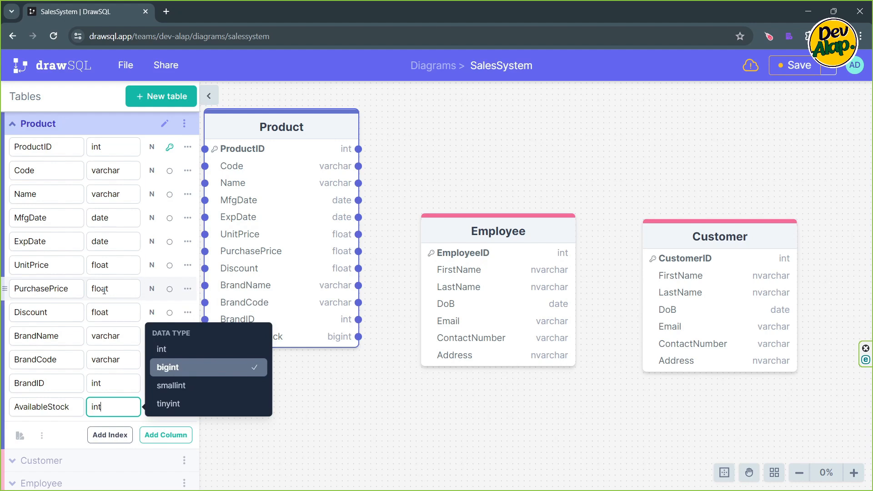
{"action": "key", "text": "Up"}
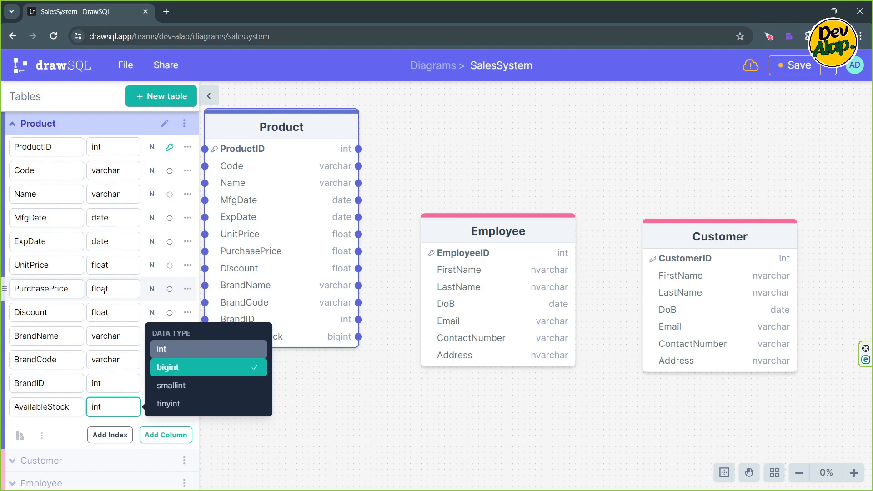
{"action": "key", "text": "Return"}
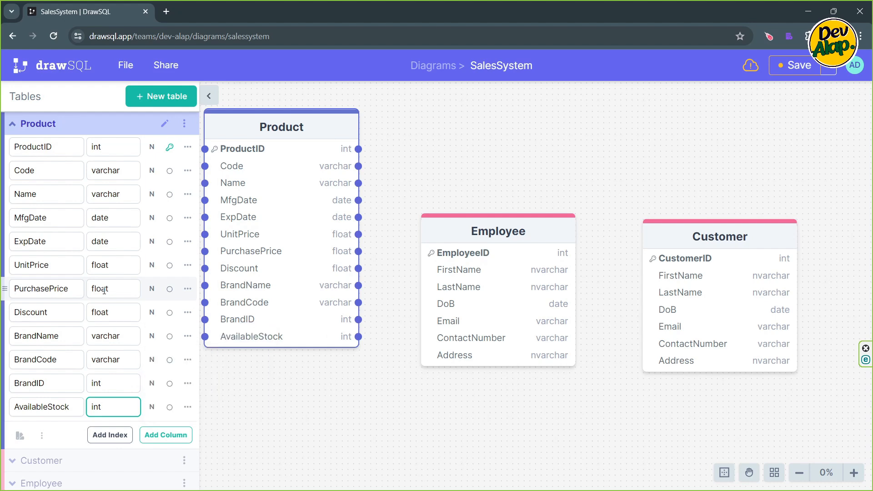
{"action": "left_click", "coordinate": [269, 412]}
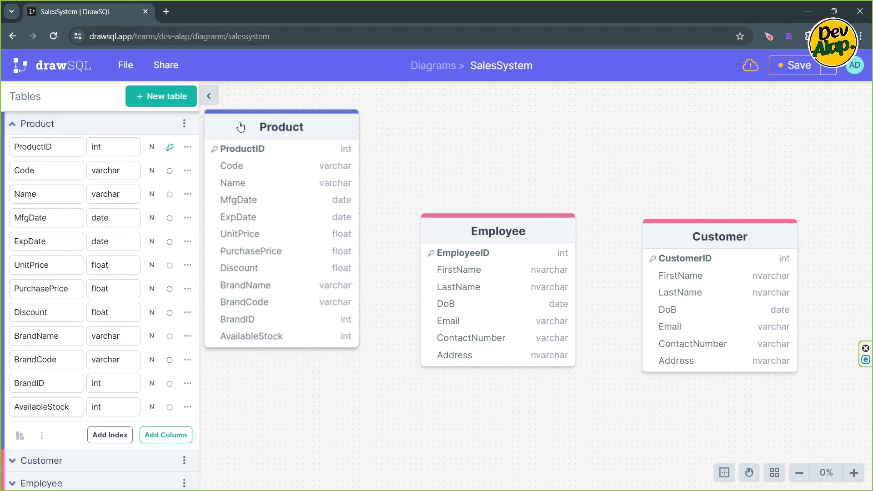
- Add a new table named Sale and make room for it by moving the Product table to the far side of Customer
{"action": "left_click_drag", "start_coordinate": [240, 121], "coordinate": [269, 128]}
{"action": "left_click", "coordinate": [450, 144]}
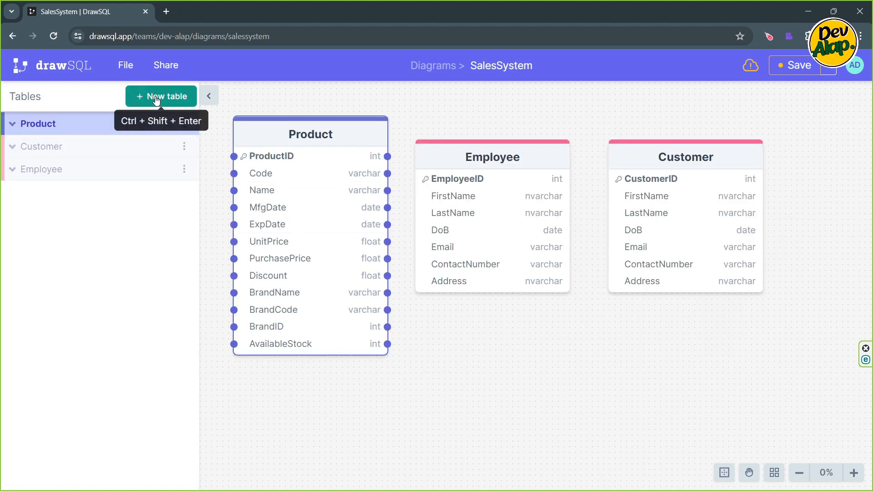
{"action": "left_click", "coordinate": [157, 100]}
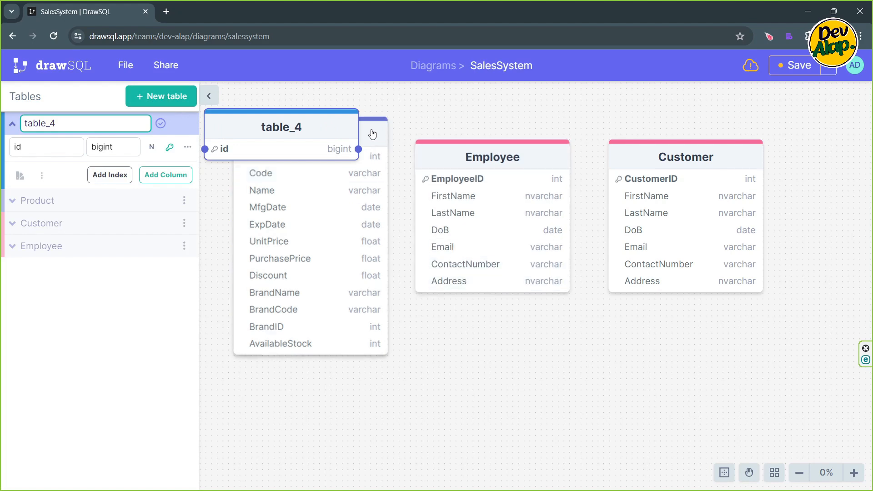
{"action": "left_click_drag", "start_coordinate": [372, 133], "coordinate": [718, 159]}
{"action": "left_click_drag", "start_coordinate": [362, 353], "coordinate": [551, 353]}
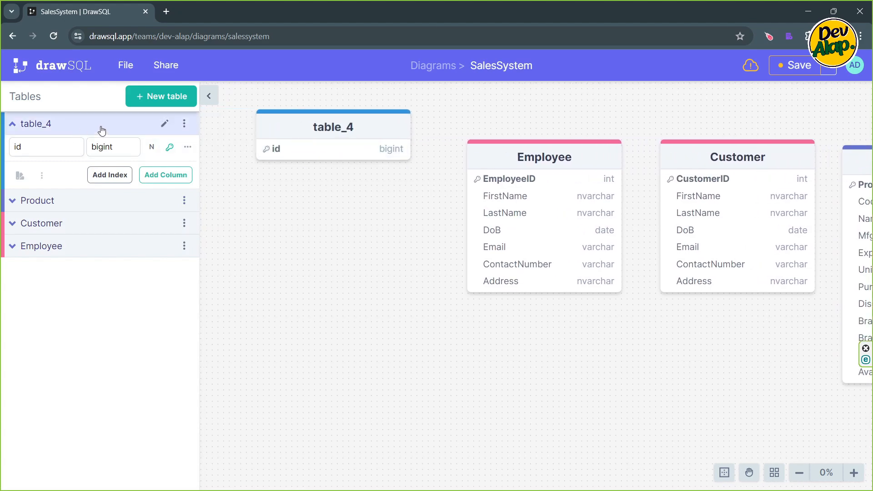
{"action": "left_click", "coordinate": [165, 124]}
{"action": "key", "text": "ctrl+a"}
{"action": "type", "text": "Sales"}
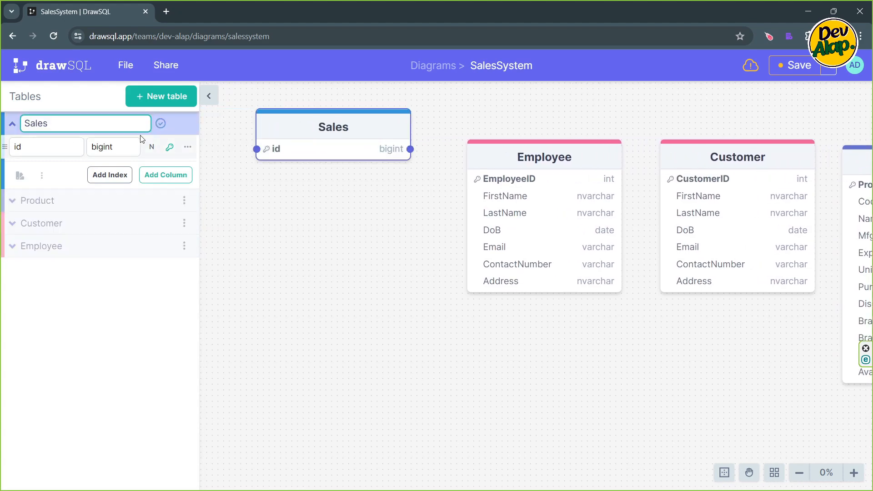
{"action": "key", "text": "BackSpace"}
- Rename the Sale table's id column as SaleID and set its data type to int
{"action": "left_click", "coordinate": [48, 150]}
{"action": "key", "text": "ctrl+a"}
{"action": "key", "text": "BackSpace"}
{"action": "type", "text": "Sa"}
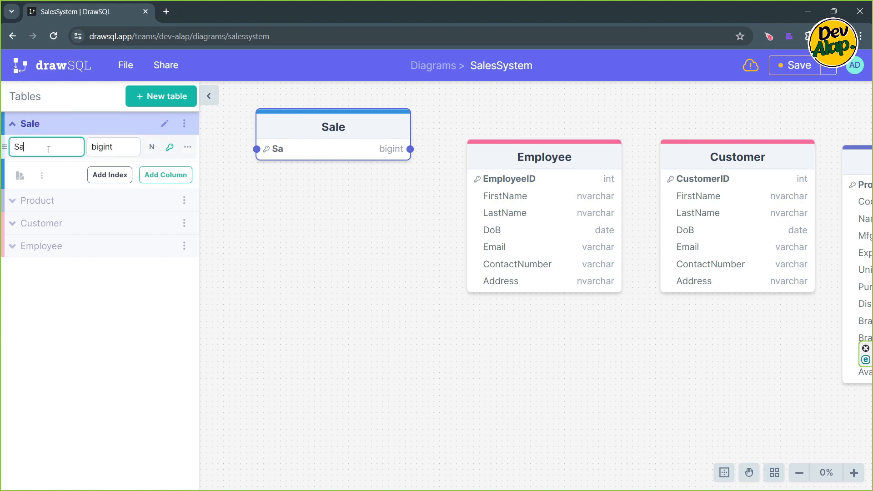
{"action": "type", "text": "lei"}
{"action": "key", "text": "BackSpace"}
{"action": "type", "text": "ID"}
{"action": "key", "text": "Tab"}
{"action": "type", "text": "int"}
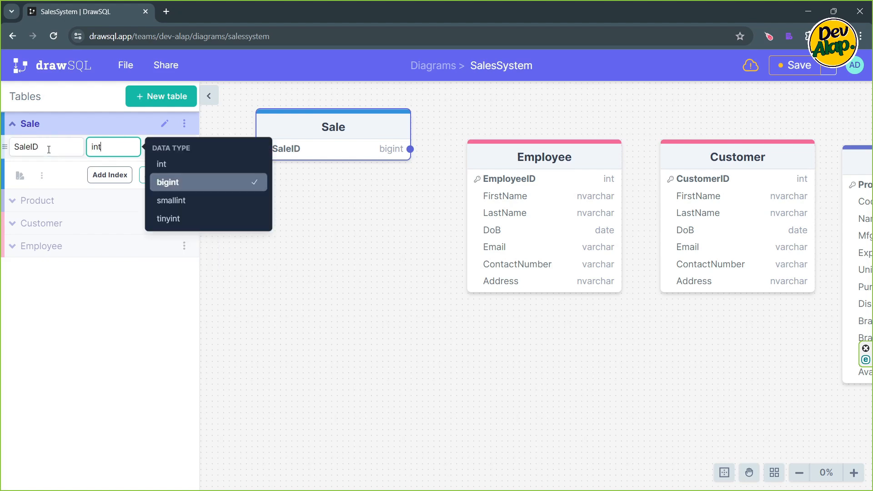
{"action": "key", "text": "Return"}
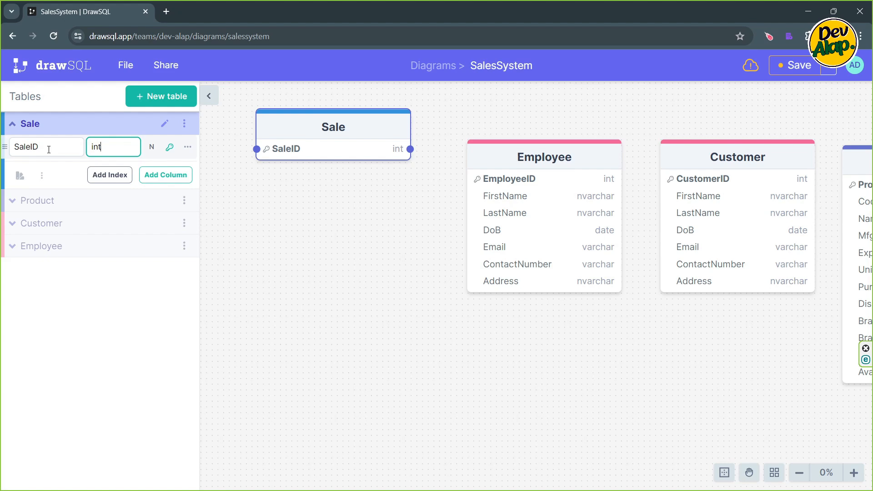
- Add a ProductName column with the varchar data type to the Sale table
{"action": "key", "text": "Return"}
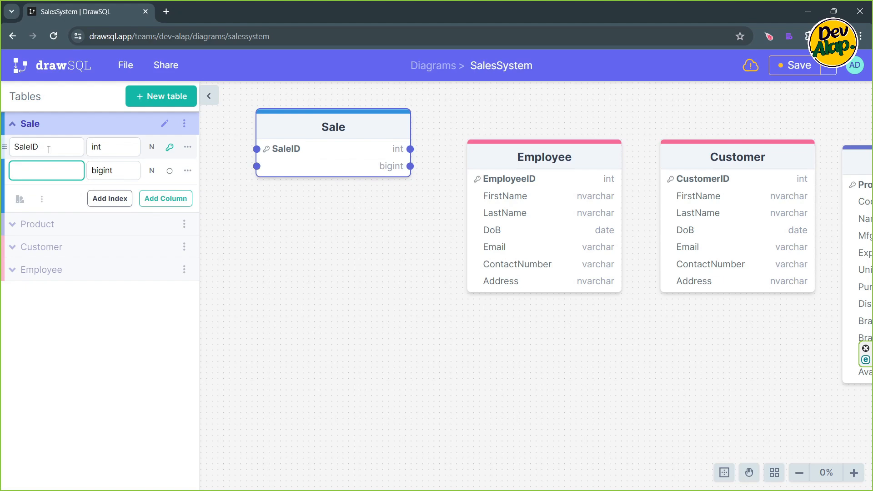
{"action": "type", "text": "Product"}
{"action": "type", "text": "Name"}
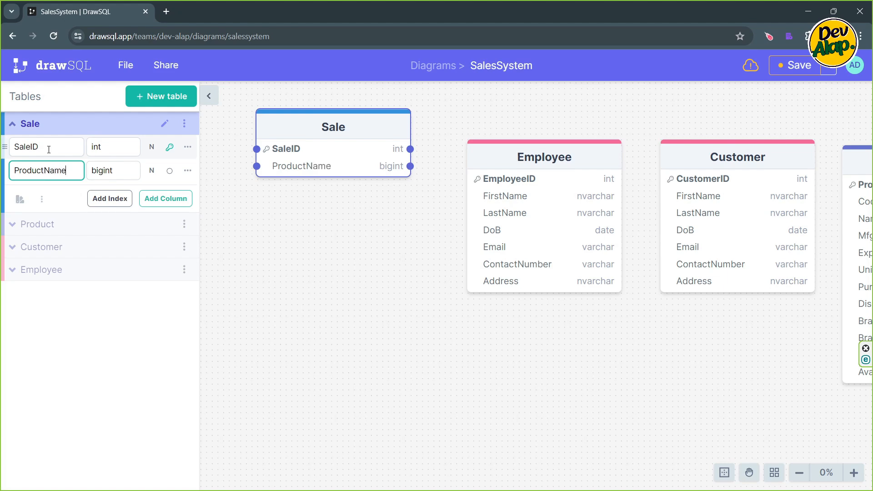
{"action": "key", "text": "Tab"}
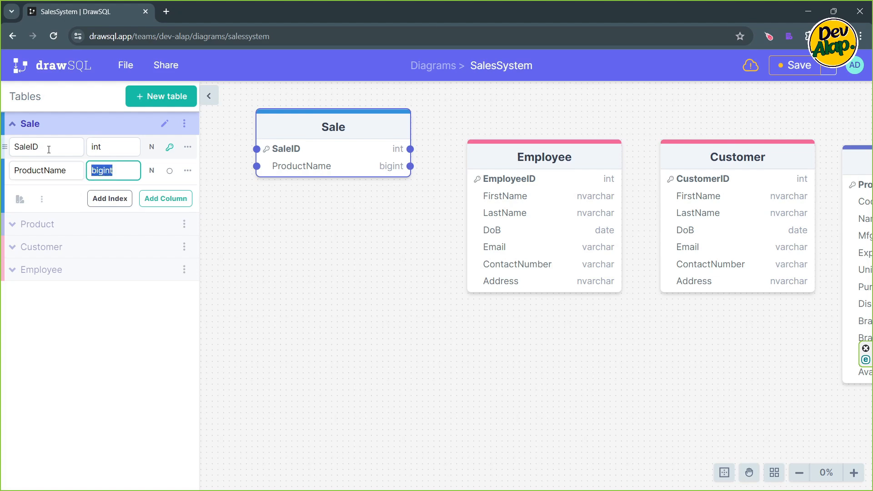
{"action": "type", "text": "varchar"}
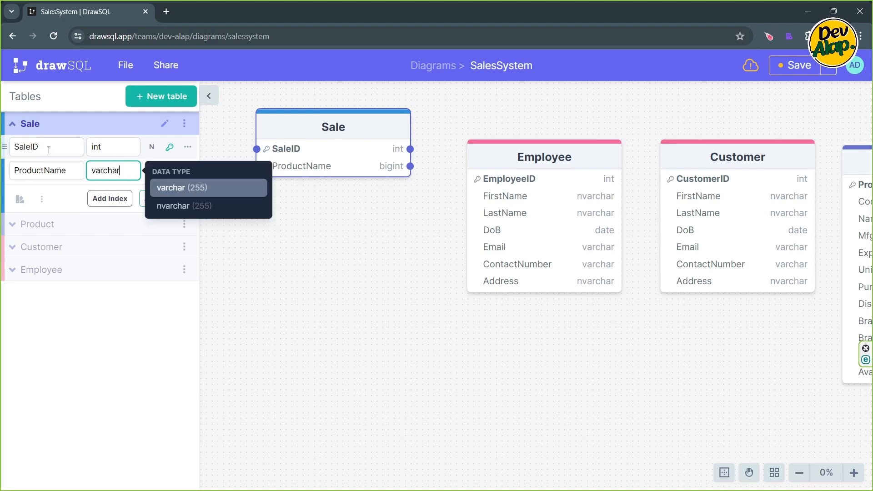
{"action": "key", "text": "Return"}
{"action": "key", "text": "Return"}
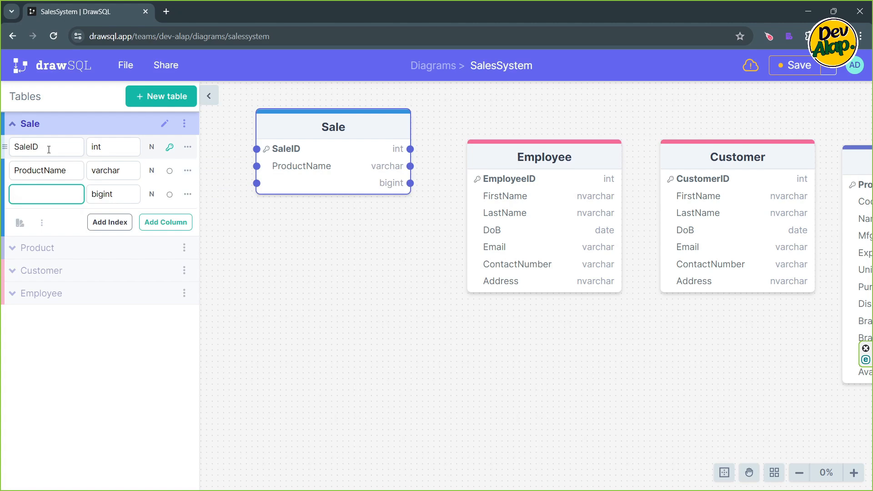
- Add a Quantity column with the int data type to the Sale table
{"action": "type", "text": "Quantity"}
{"action": "key", "text": "Tab"}
{"action": "type", "text": "int"}
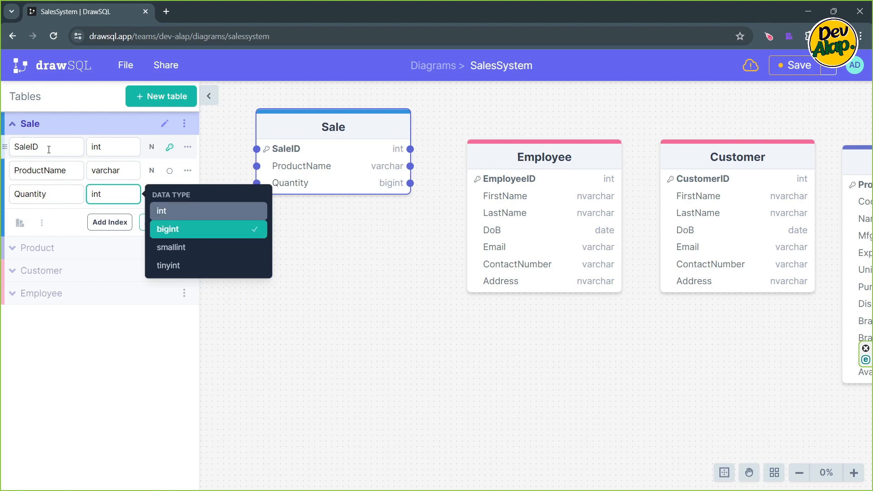
{"action": "key", "text": "Return"}
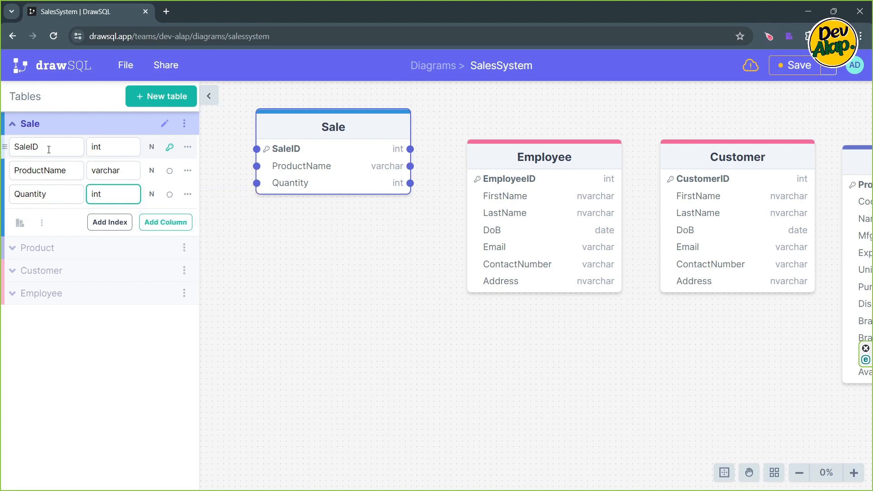
- Add an Employee column with the varchar data type to the Sale table
{"action": "key", "text": "Return"}
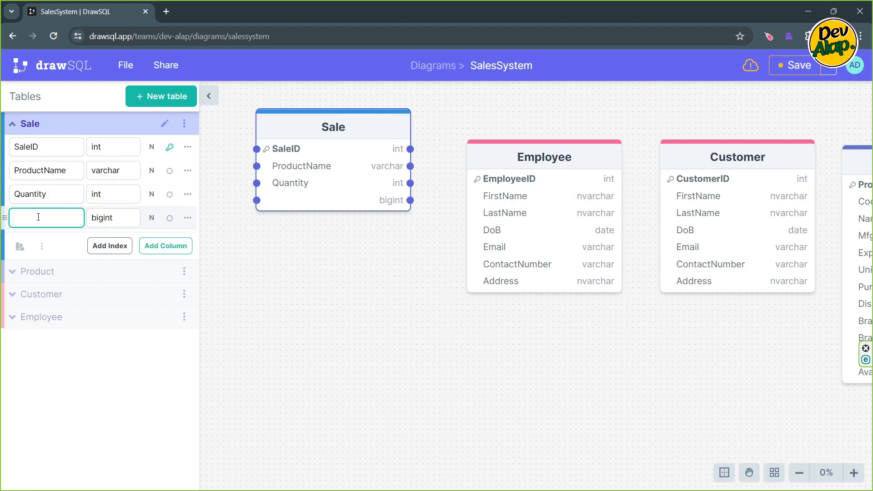
{"action": "type", "text": "Employee"}
{"action": "key", "text": "Tab"}
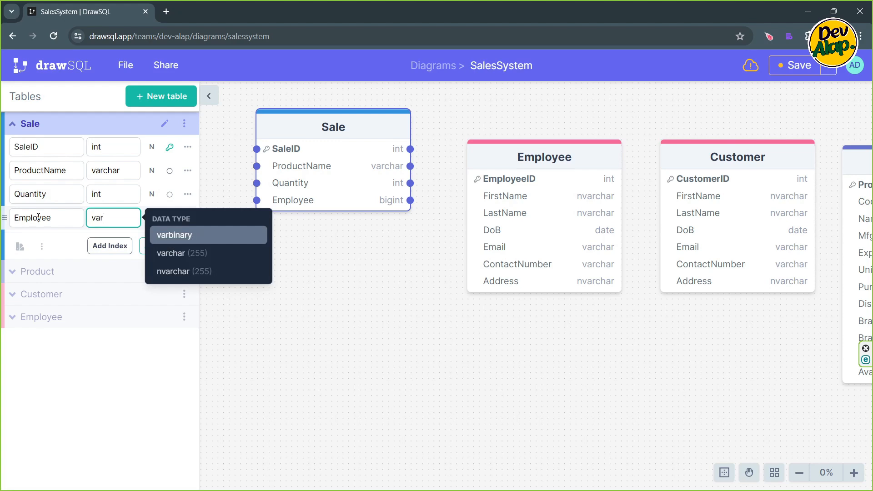
{"action": "type", "text": "char"}
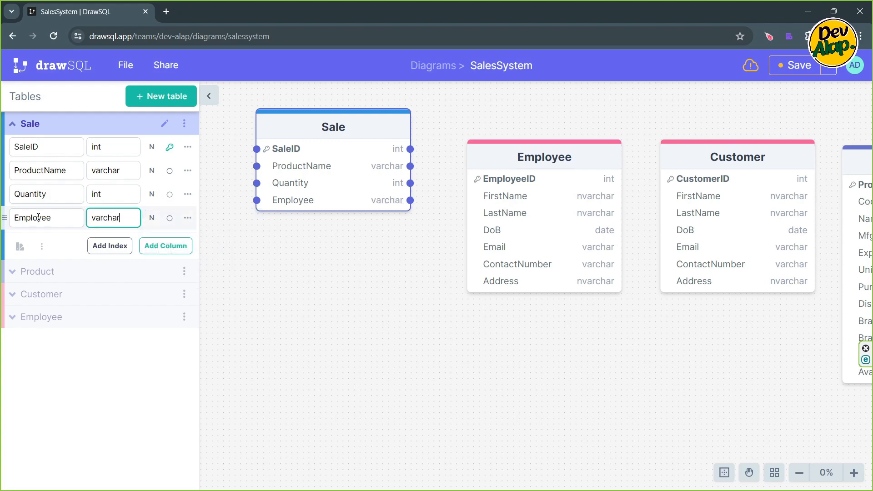
- Rename the Sale table's ProductName column as Product
{"action": "left_click", "coordinate": [69, 170]}
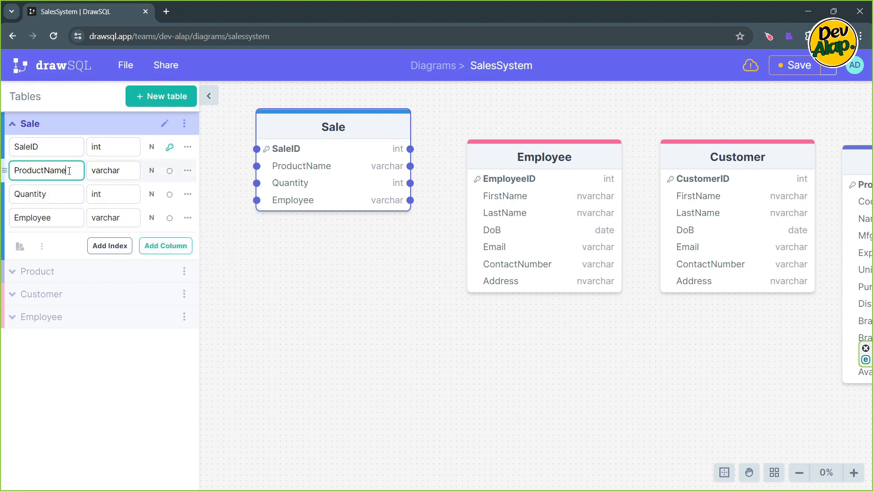
{"action": "key", "text": "BackSpace"}
{"action": "key", "text": "BackSpace"}
{"action": "key", "text": "BackSpace"}
{"action": "key", "text": "BackSpace"}
- Add a Customer column with the varchar data type to the Sale table
{"action": "left_click", "coordinate": [158, 246]}
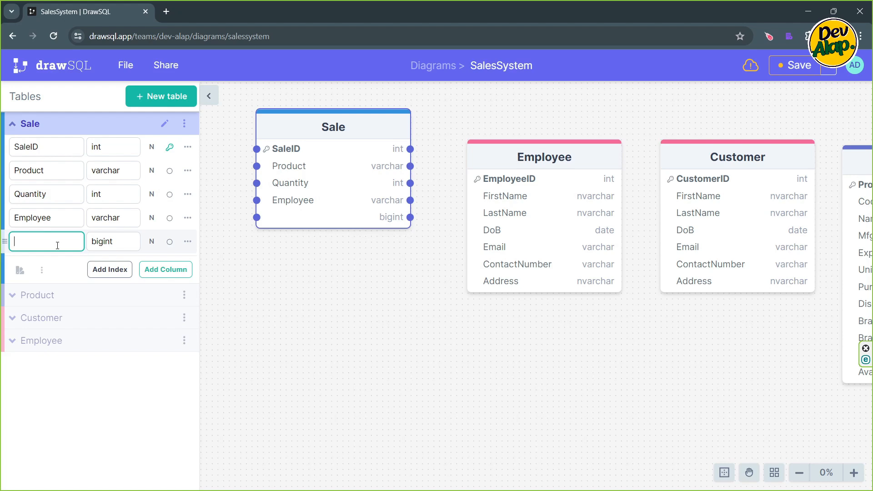
{"action": "type", "text": "Customer"}
{"action": "key", "text": "Tab"}
{"action": "type", "text": "varchar"}
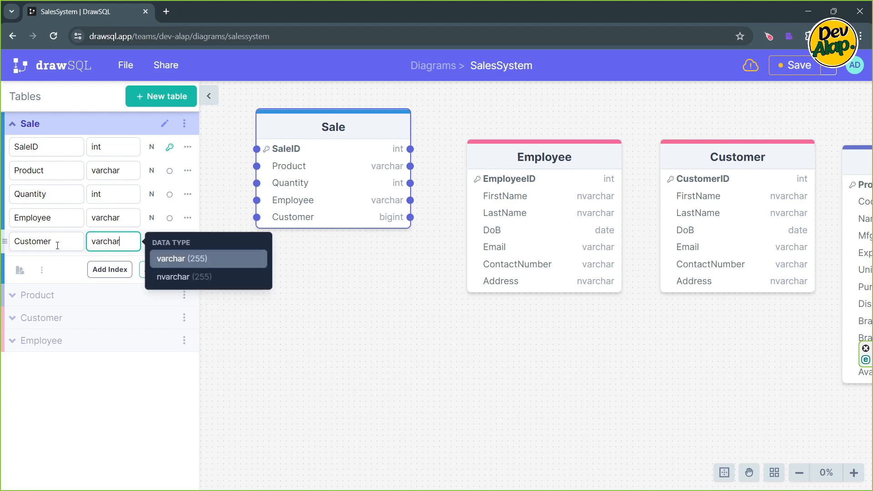
{"action": "key", "text": "Return"}
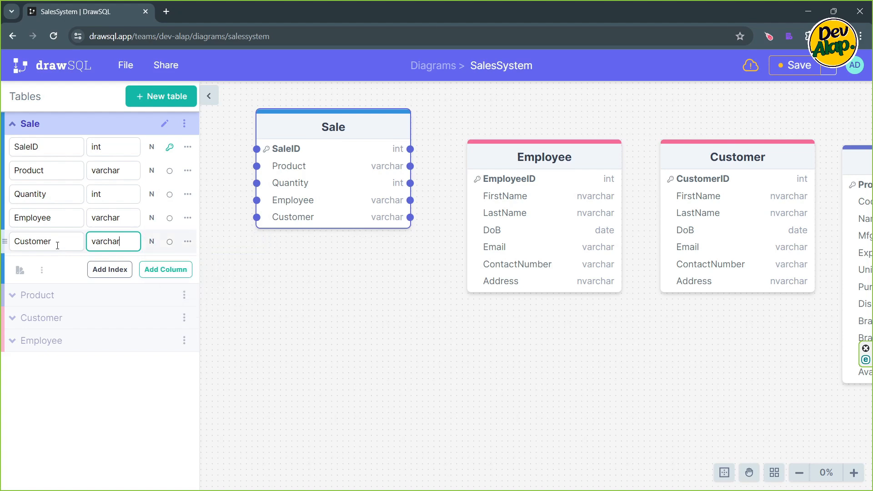
{"action": "left_click", "coordinate": [241, 260]}
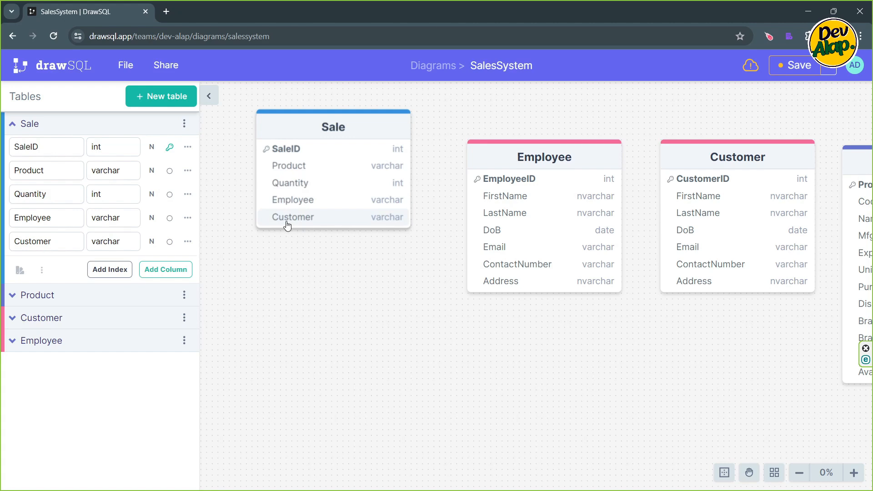
- Add a SaleDate column with the date data type to the Sale table
{"action": "left_click", "coordinate": [155, 271]}
{"action": "type", "text": "SaleDate"}
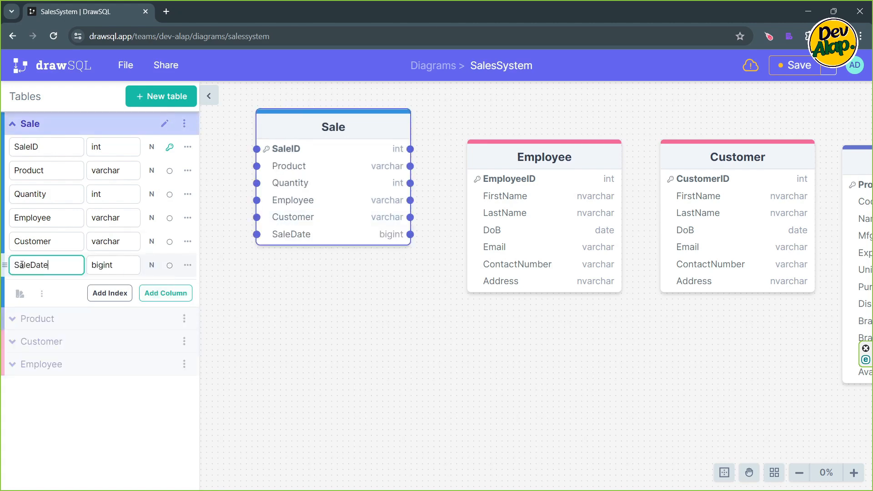
{"action": "key", "text": "Tab"}
{"action": "type", "text": "date"}
{"action": "key", "text": "Return"}
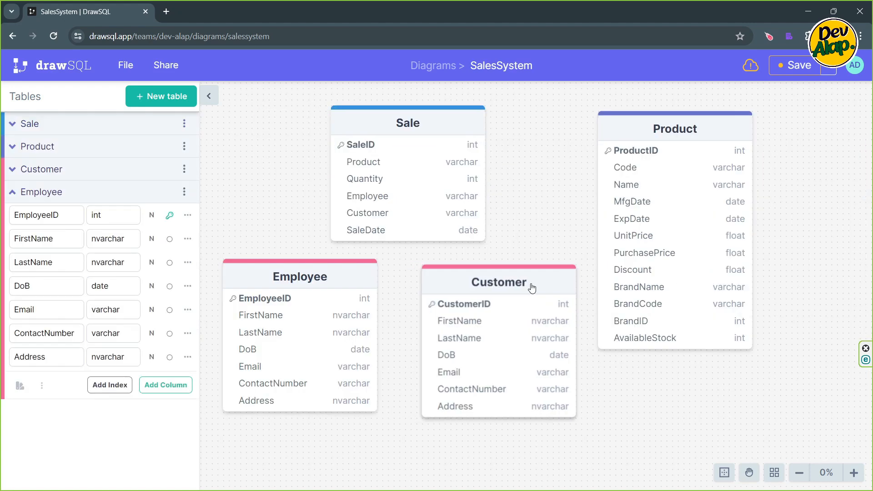
- Nudge the Customer and Product tables slightly on the diagram and collapse the Employee table's column list
{"action": "left_click_drag", "start_coordinate": [531, 286], "coordinate": [537, 288]}
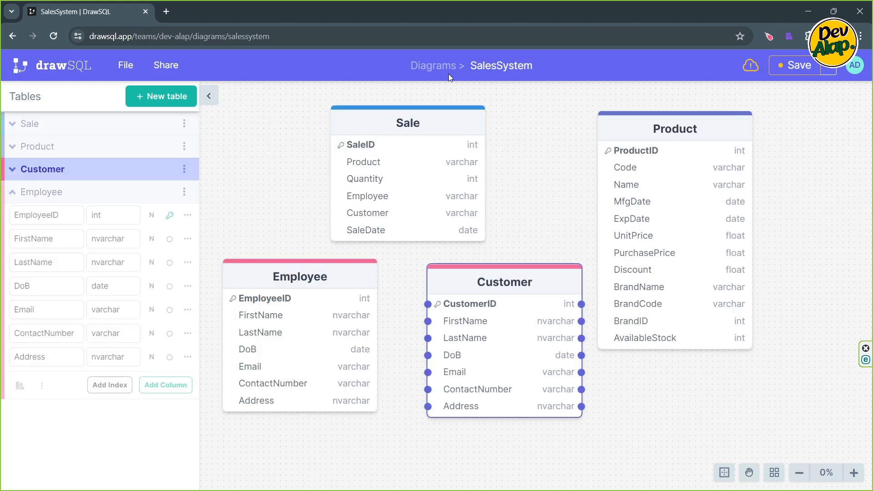
{"action": "left_click", "coordinate": [13, 192]}
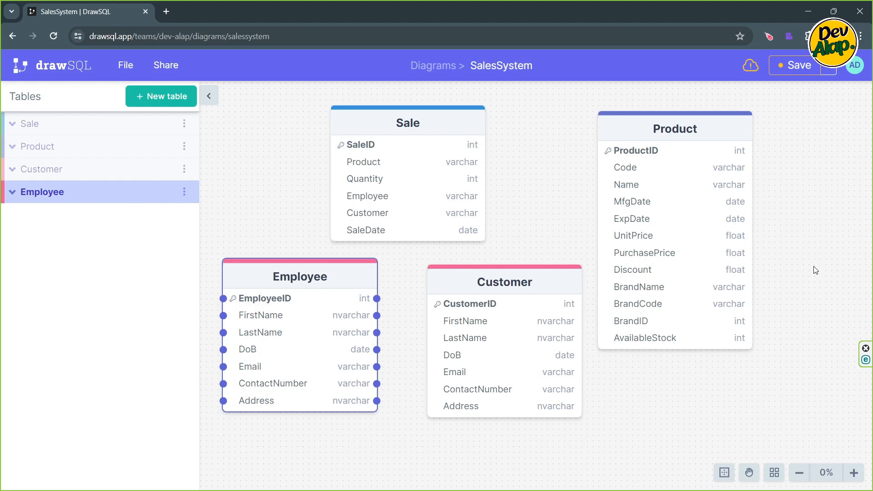
{"action": "left_click", "coordinate": [559, 144]}
{"action": "left_click", "coordinate": [304, 279]}
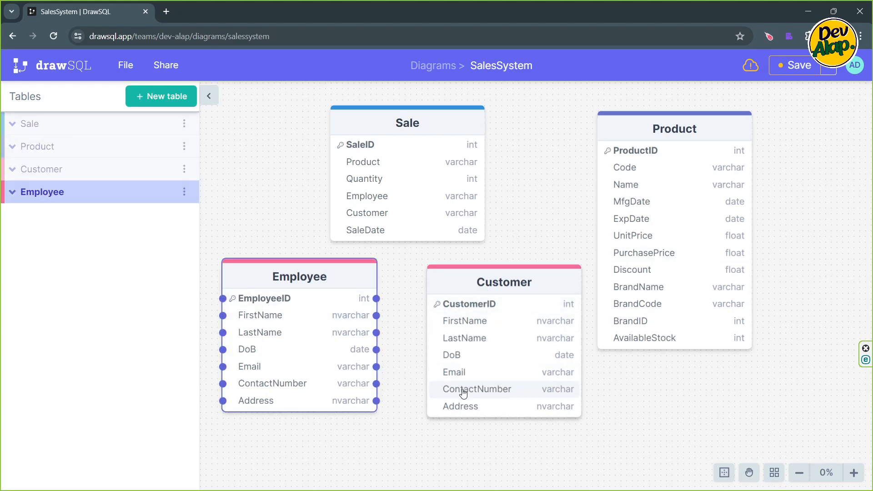
{"action": "left_click_drag", "start_coordinate": [662, 131], "coordinate": [667, 136]}
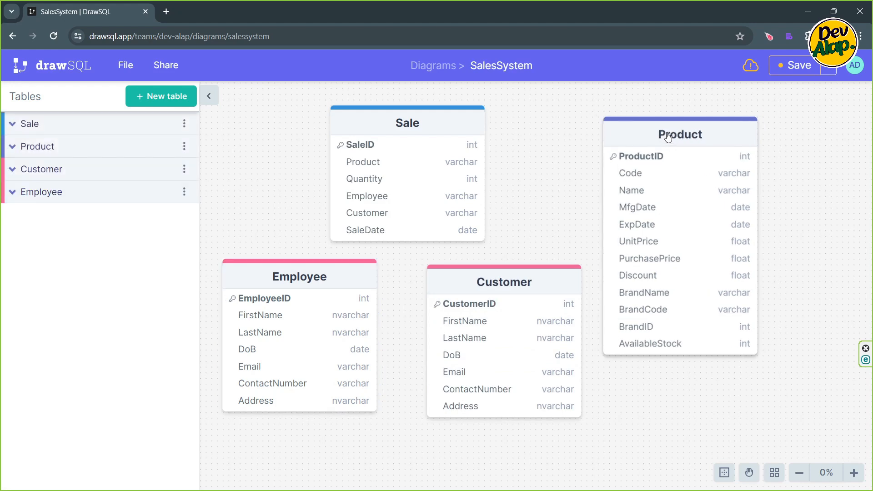
{"action": "left_click", "coordinate": [668, 137]}
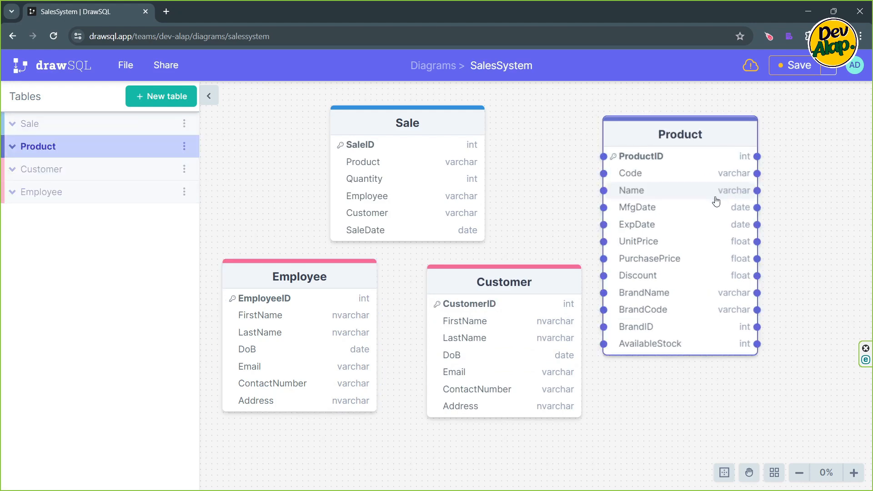
- Create a new table named Brand in the diagram
{"action": "scroll", "coordinate": [725, 205], "scroll_direction": "up", "scroll_amount": 2}
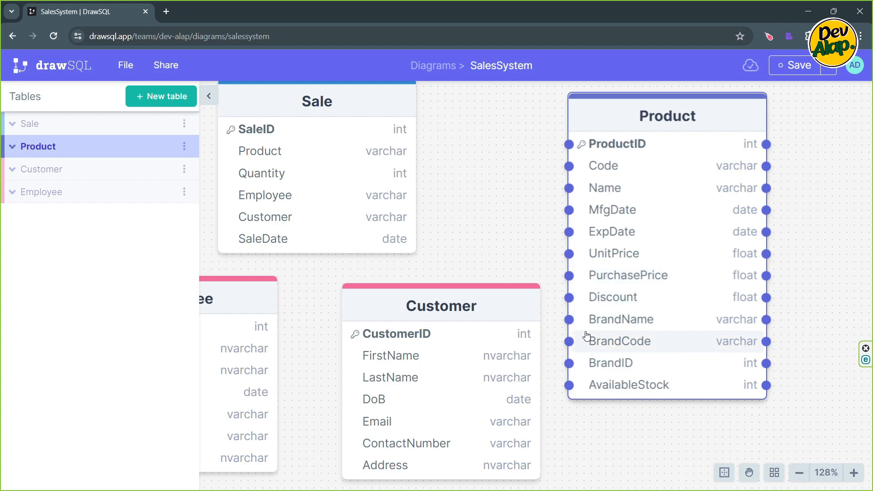
{"action": "scroll", "coordinate": [587, 333], "scroll_direction": "down", "scroll_amount": 5}
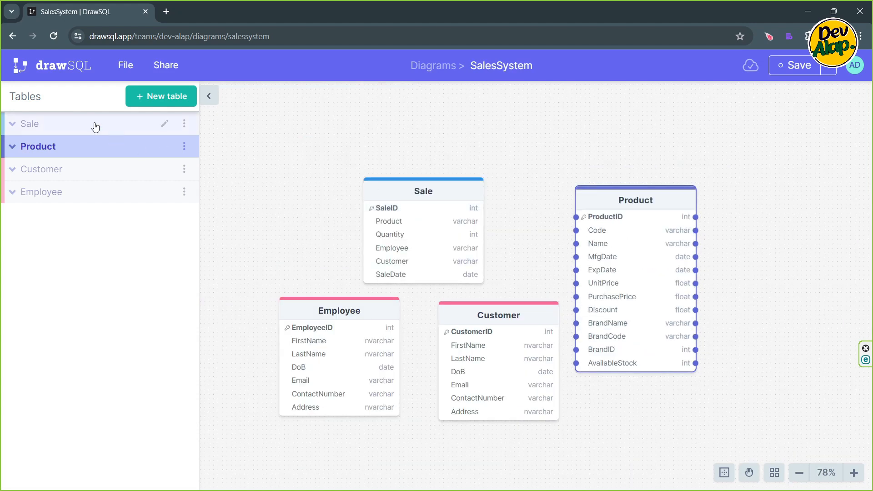
{"action": "left_click", "coordinate": [173, 100]}
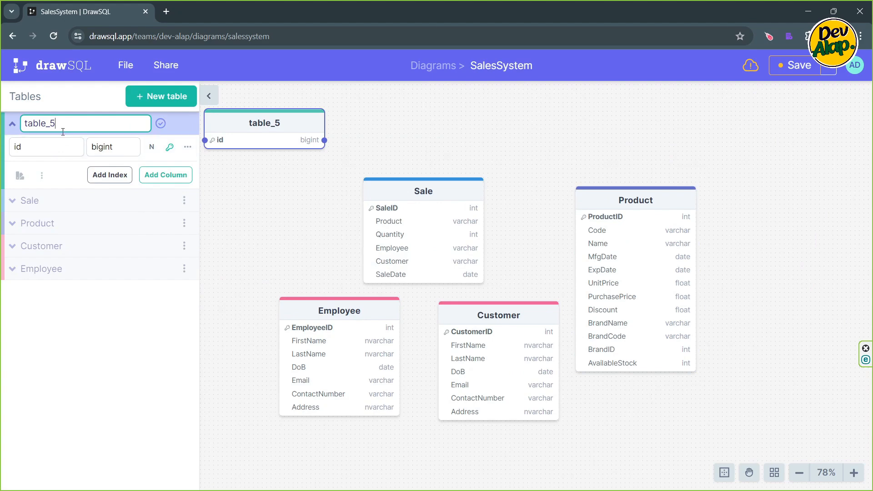
{"action": "left_click_drag", "start_coordinate": [56, 123], "coordinate": [24, 123]}
{"action": "type", "text": "Brand"}
- Rename the Brand table's id column as BrandID and set its data type to int
{"action": "left_click", "coordinate": [34, 148]}
{"action": "type", "text": "B"}
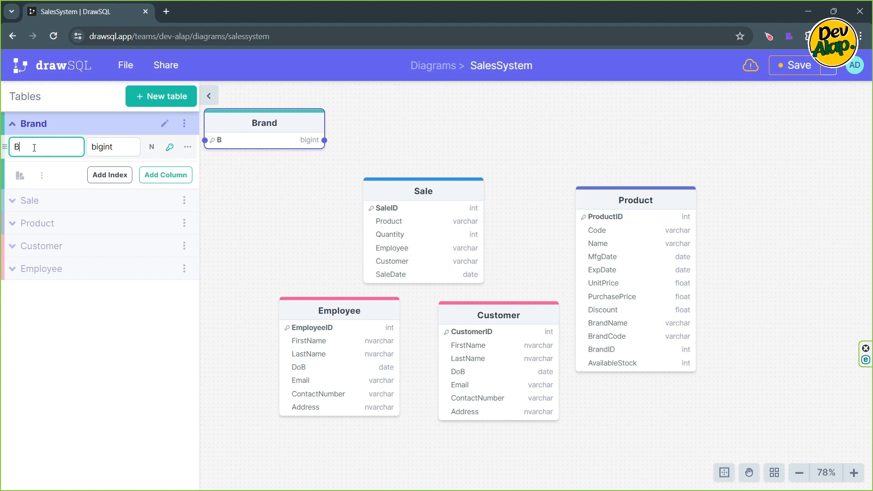
{"action": "type", "text": "randID"}
{"action": "key", "text": "Tab"}
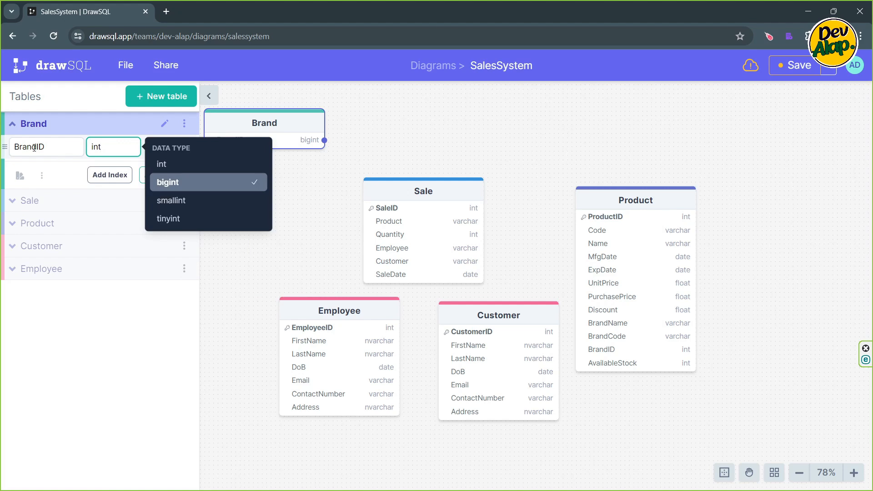
{"action": "key", "text": "Up"}
{"action": "key", "text": "Return"}
{"action": "key", "text": "Return"}
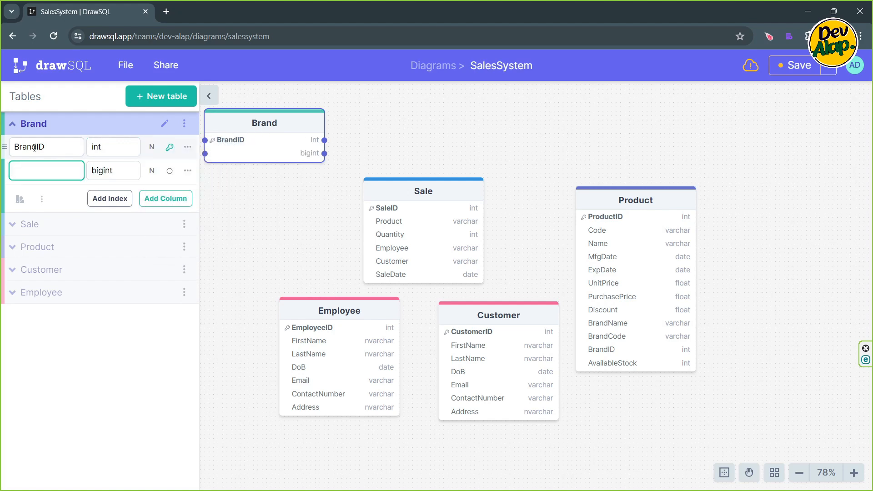
- Add a Code column with the varchar data type to the Brand table
{"action": "type", "text": "Code"}
{"action": "key", "text": "Tab"}
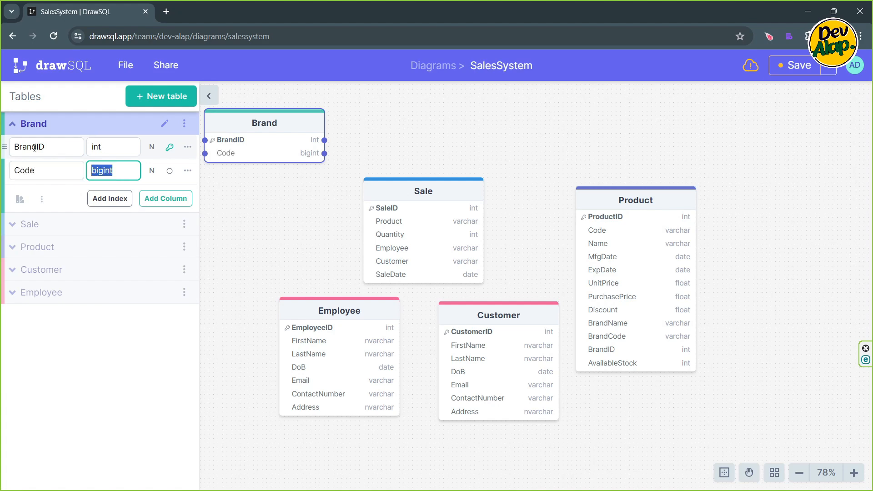
{"action": "type", "text": "var"}
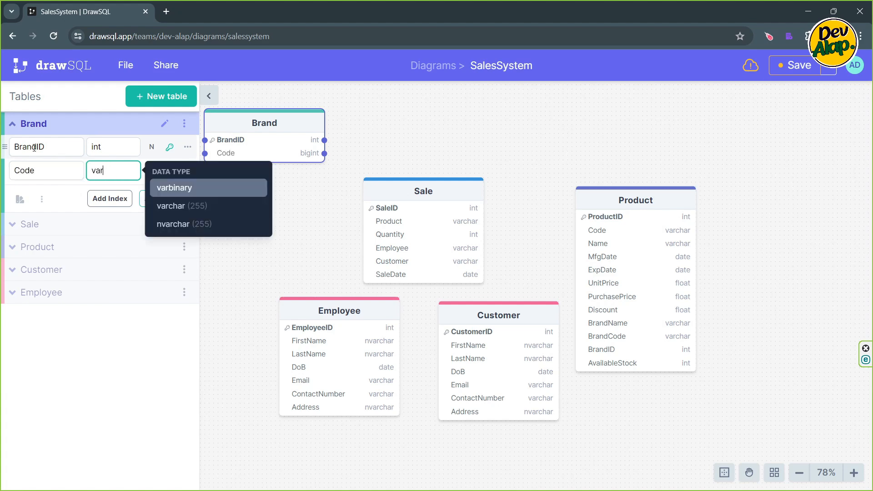
{"action": "key", "text": "Down"}
{"action": "key", "text": "Return"}
{"action": "key", "text": "Return"}
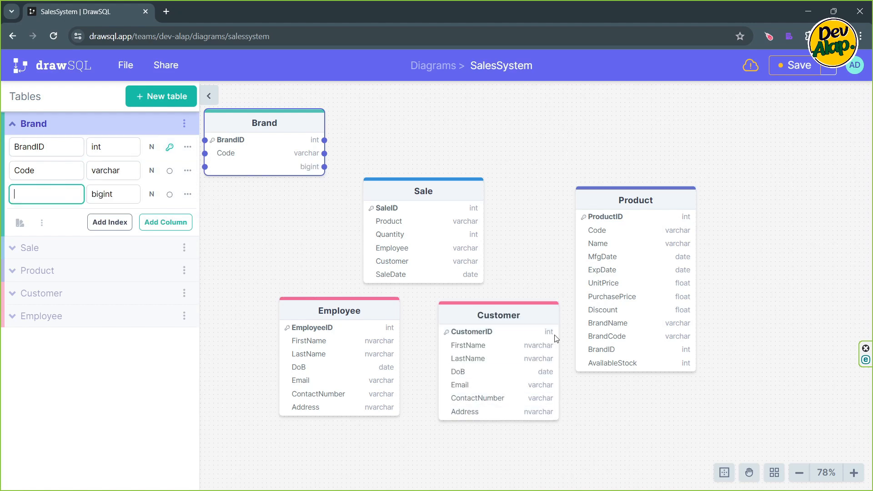
- Add a Name column with the varchar data type to the Brand table
{"action": "type", "text": "Name"}
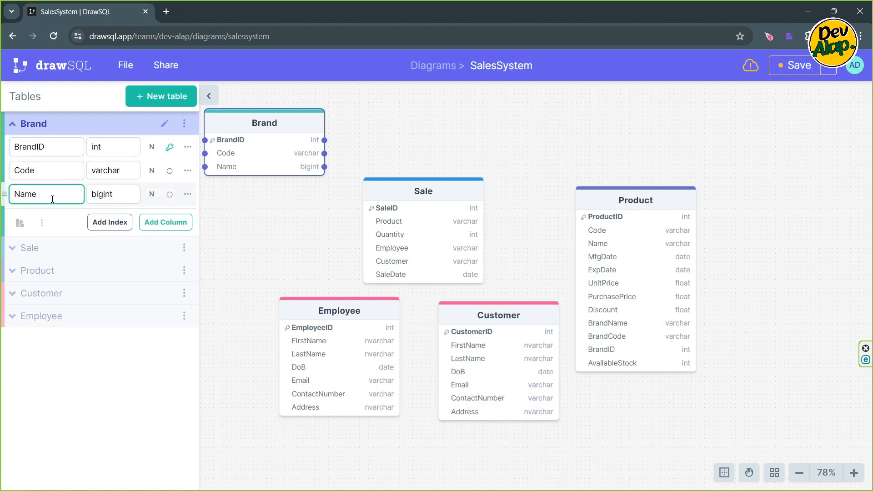
{"action": "key", "text": "Tab"}
{"action": "type", "text": "Vrcha"}
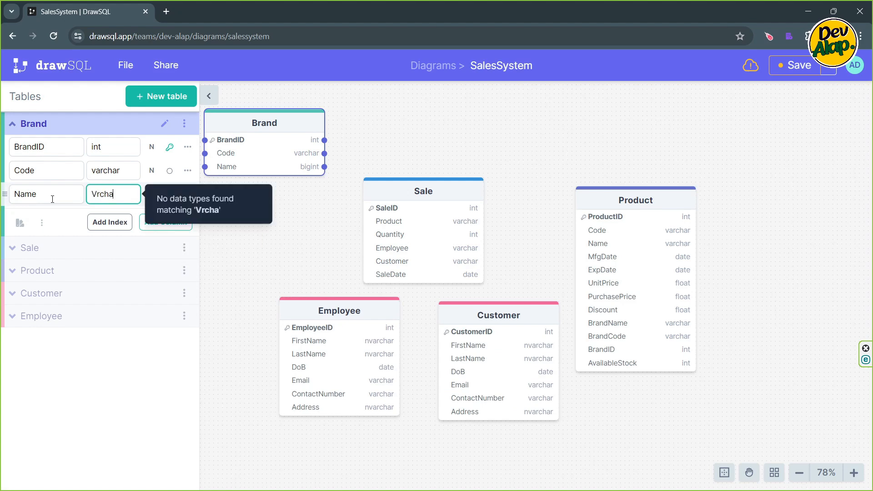
{"action": "key", "text": "BackSpace"}
{"action": "key", "text": "BackSpace"}
{"action": "key", "text": "BackSpace"}
{"action": "key", "text": "BackSpace"}
{"action": "type", "text": "archar"}
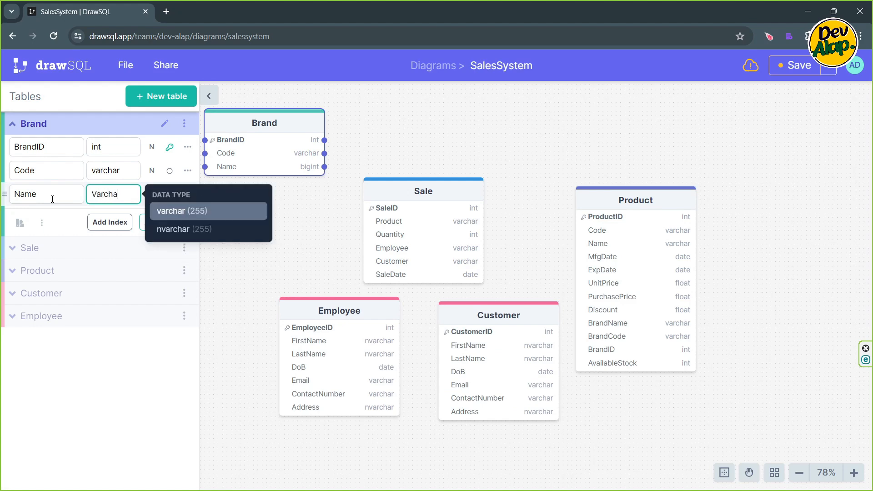
{"action": "key", "text": "Return"}
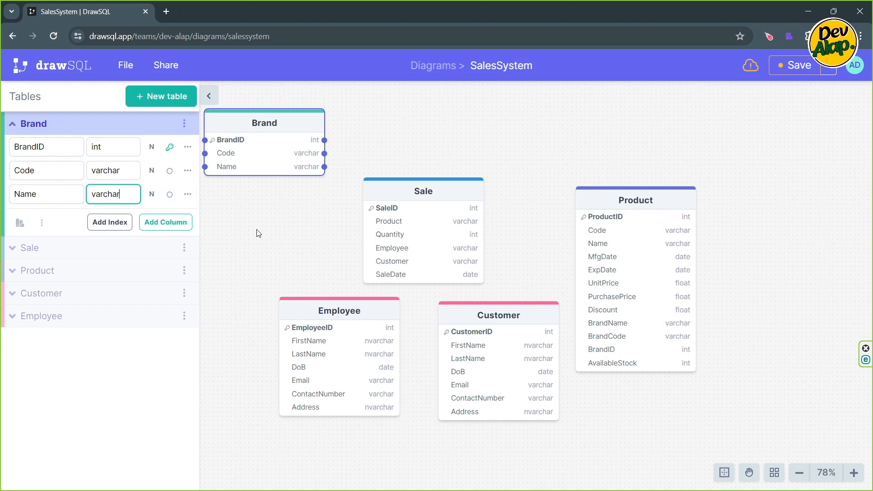
{"action": "left_click", "coordinate": [230, 214]}
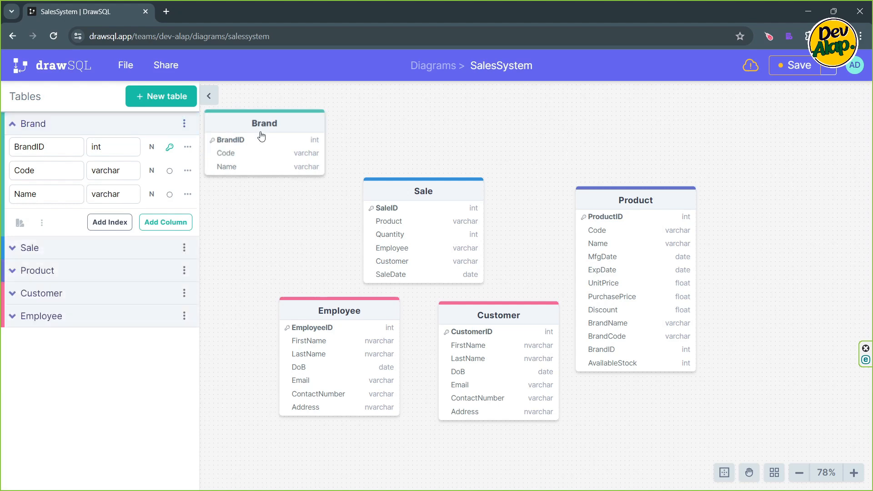
- Rearrange the diagram so Brand and Product sit side by side above the Sale, Employee and Customer tables
{"action": "left_click_drag", "start_coordinate": [265, 127], "coordinate": [372, 124]}
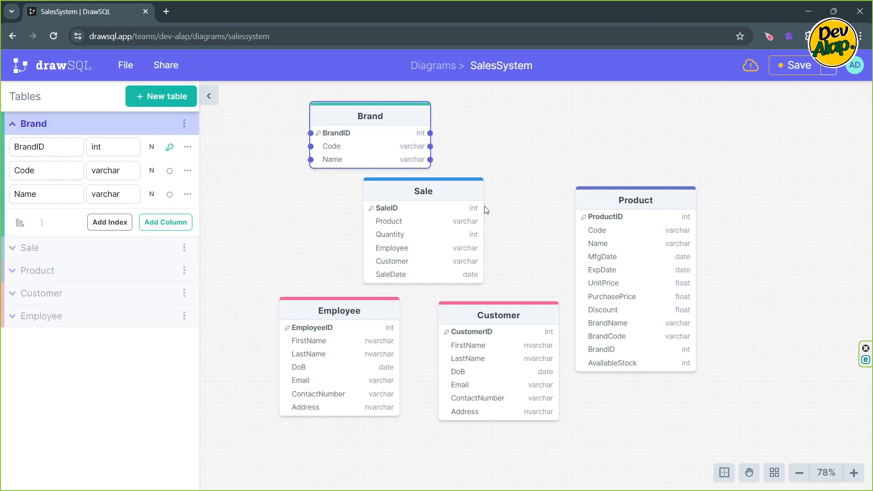
{"action": "left_click_drag", "start_coordinate": [444, 193], "coordinate": [336, 200]}
{"action": "left_click", "coordinate": [336, 201]}
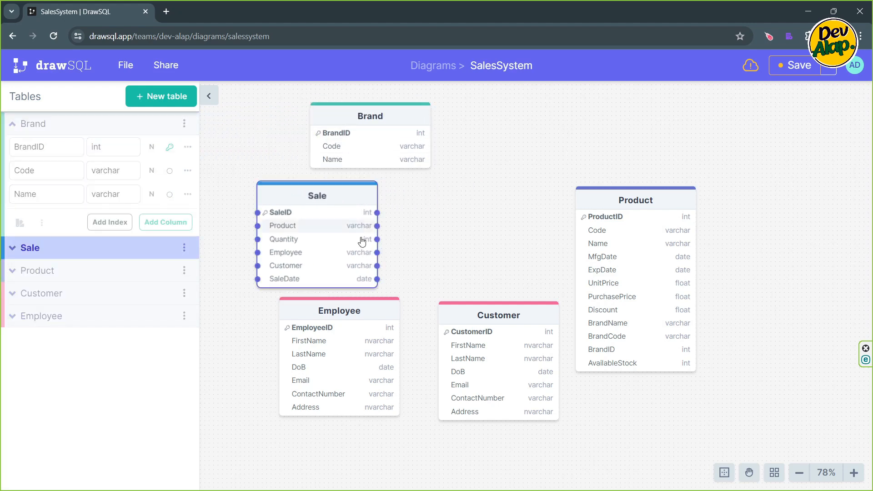
{"action": "scroll", "coordinate": [463, 226], "scroll_direction": "down", "scroll_amount": 5}
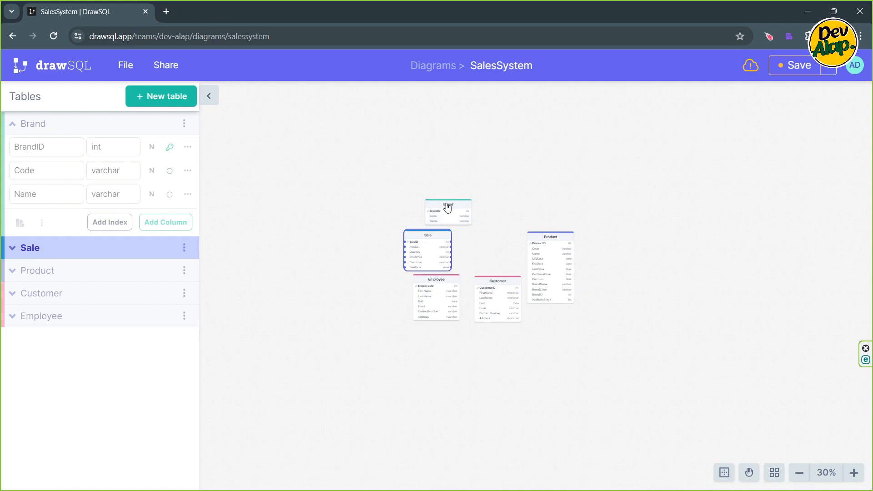
{"action": "left_click_drag", "start_coordinate": [446, 203], "coordinate": [404, 151]}
{"action": "left_click_drag", "start_coordinate": [548, 241], "coordinate": [491, 162]}
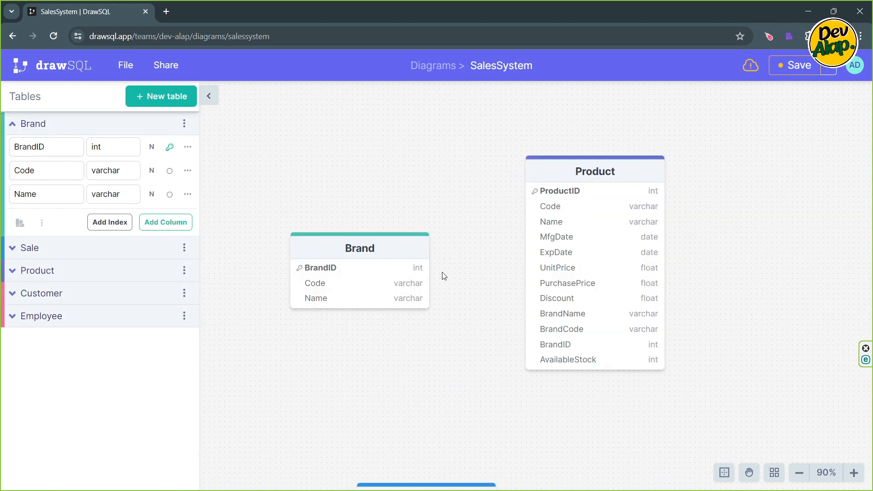
{"action": "left_click_drag", "start_coordinate": [384, 255], "coordinate": [374, 197]}
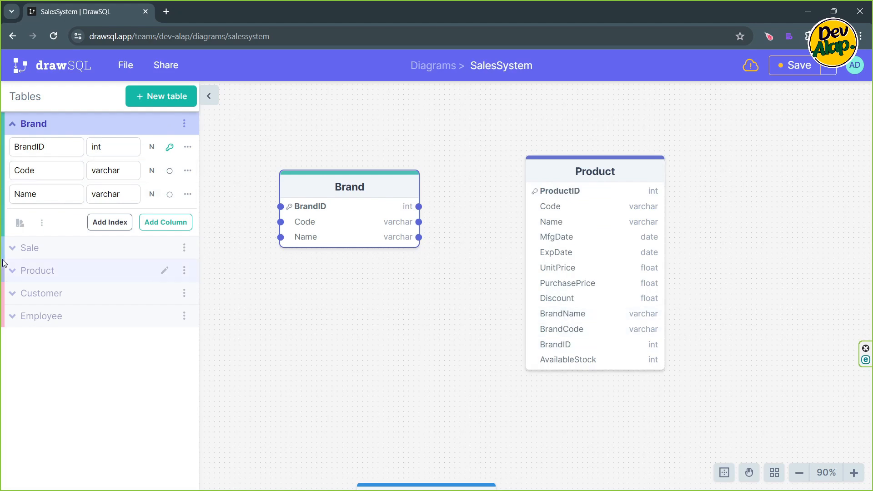
- Delete the BrandCode column from the Product table
{"action": "left_click", "coordinate": [13, 124]}
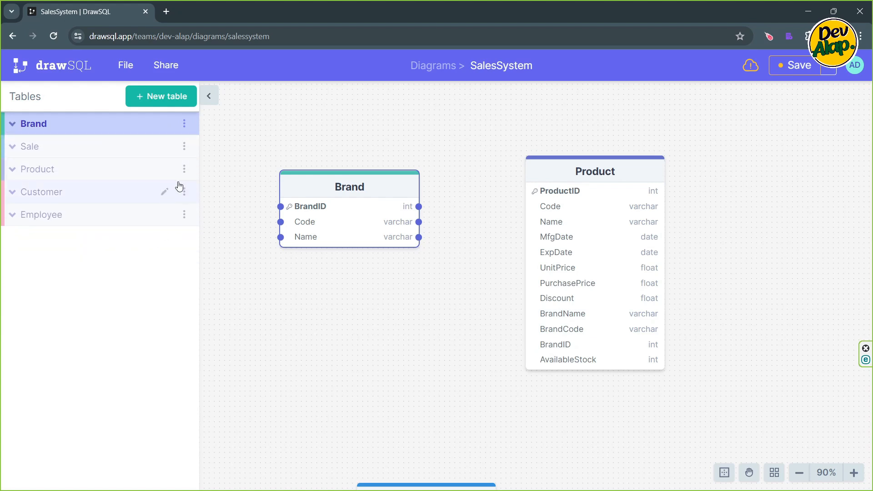
{"action": "left_click", "coordinate": [13, 171]}
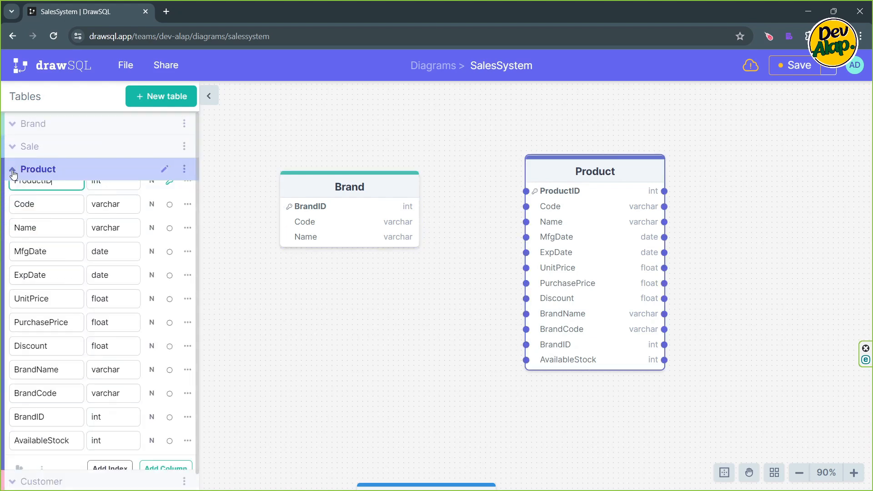
{"action": "scroll", "coordinate": [67, 339], "scroll_direction": "down", "scroll_amount": 1}
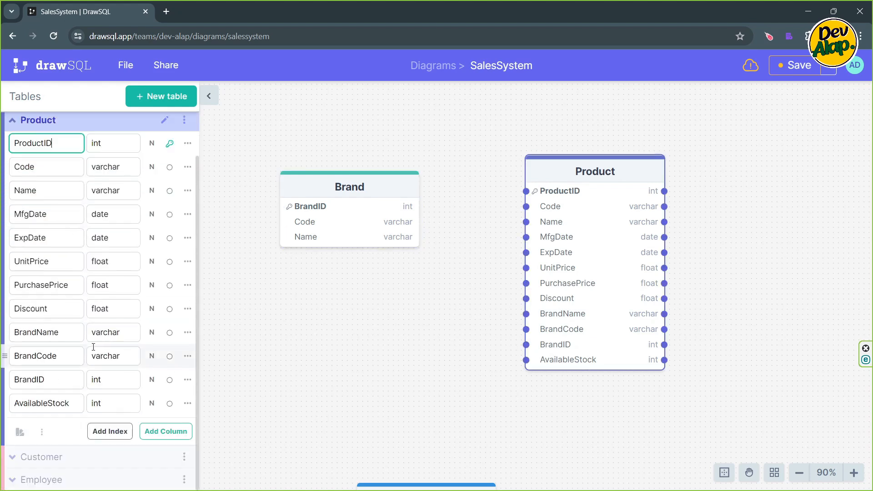
{"action": "left_click", "coordinate": [188, 356]}
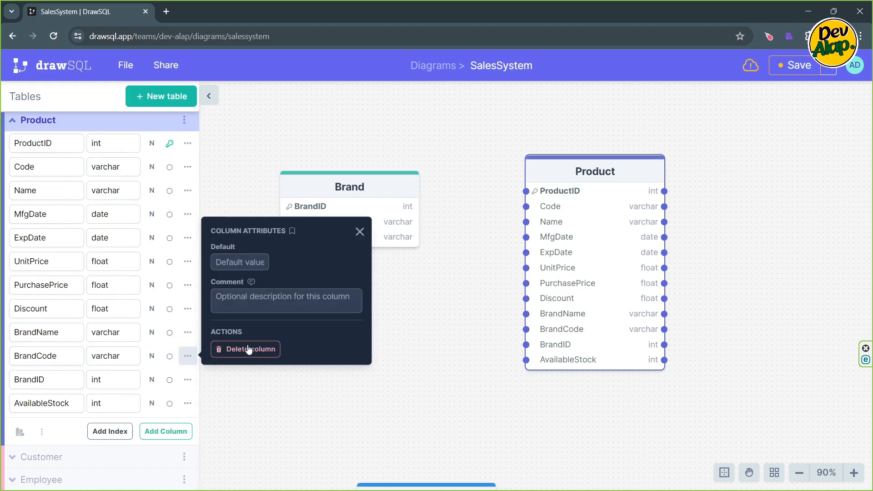
{"action": "left_click", "coordinate": [248, 349]}
{"action": "left_click", "coordinate": [475, 354]}
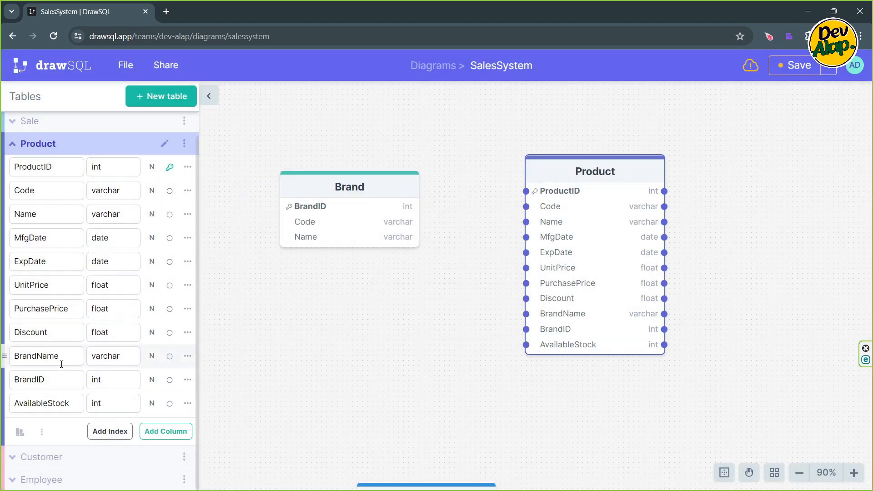
- Delete the BrandName column from the Product table
{"action": "left_click", "coordinate": [187, 356]}
{"action": "left_click", "coordinate": [248, 349]}
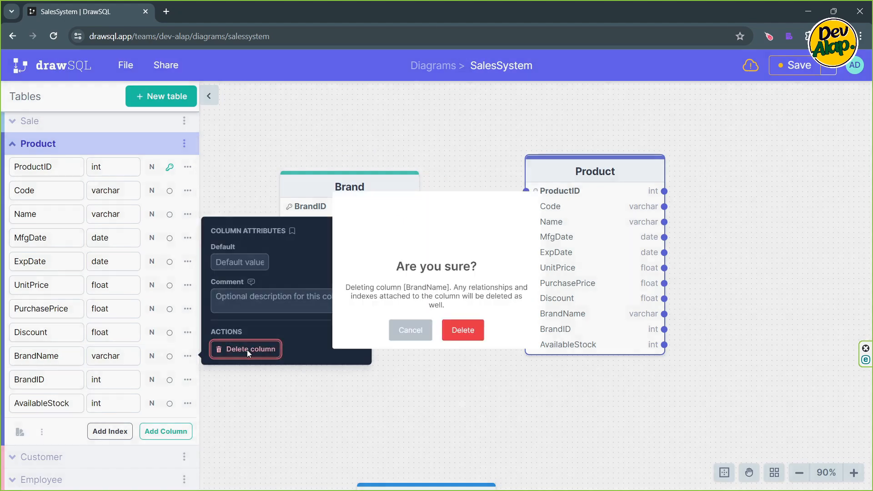
{"action": "left_click", "coordinate": [461, 356]}
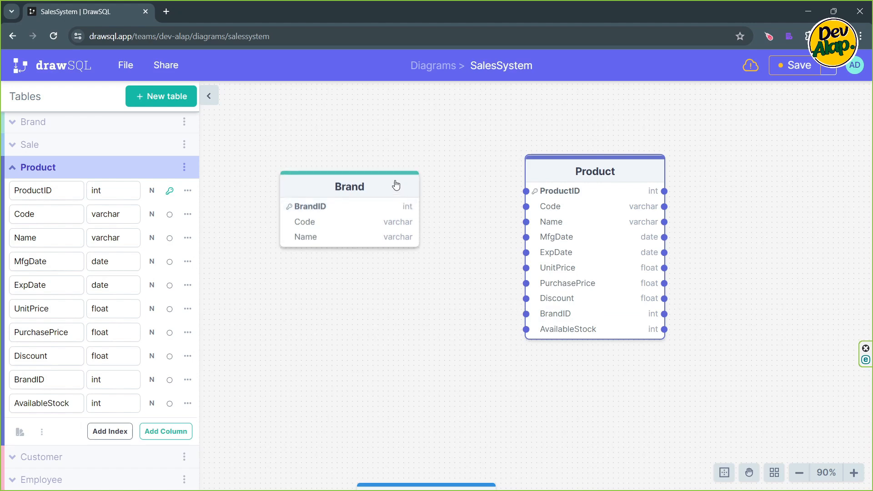
- Align the Brand table with the Product table and link Brand's BrandID to Product's BrandID
{"action": "left_click_drag", "start_coordinate": [397, 181], "coordinate": [381, 165]}
{"action": "left_click_drag", "start_coordinate": [404, 192], "coordinate": [533, 318]}
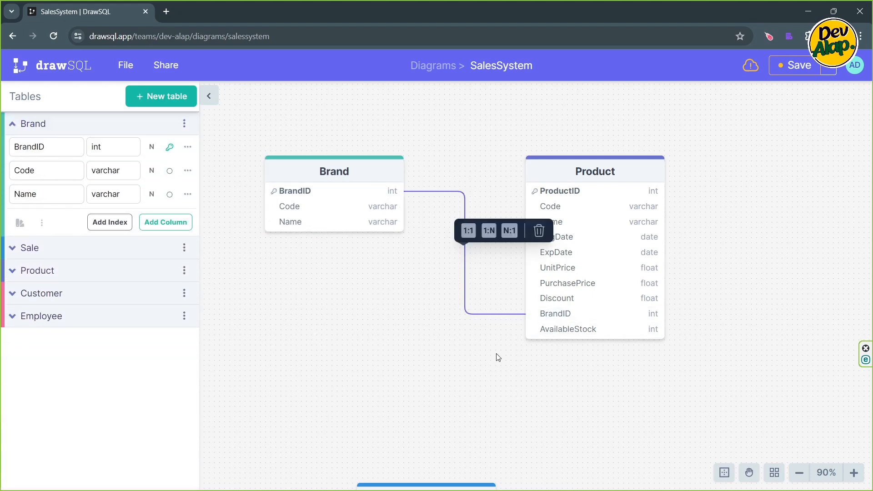
{"action": "left_click", "coordinate": [419, 260]}
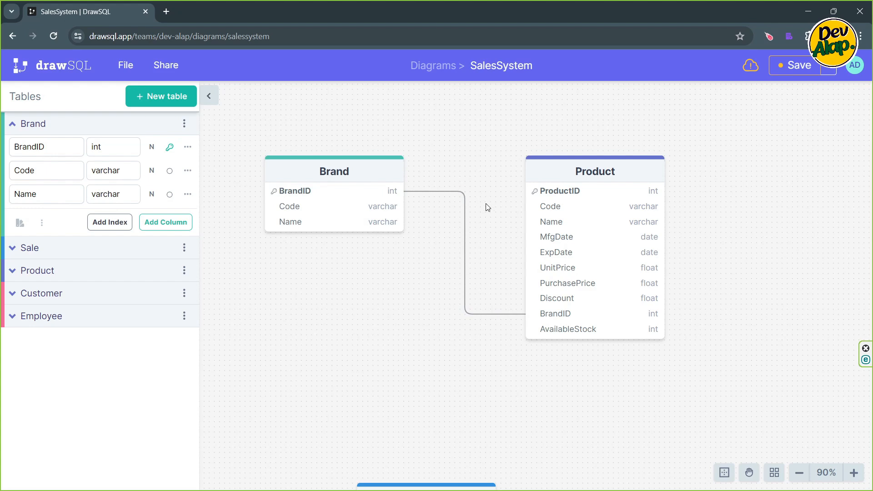
- Set the relationship between the Brand and Product tables to 1:N
{"action": "left_click", "coordinate": [428, 191]}
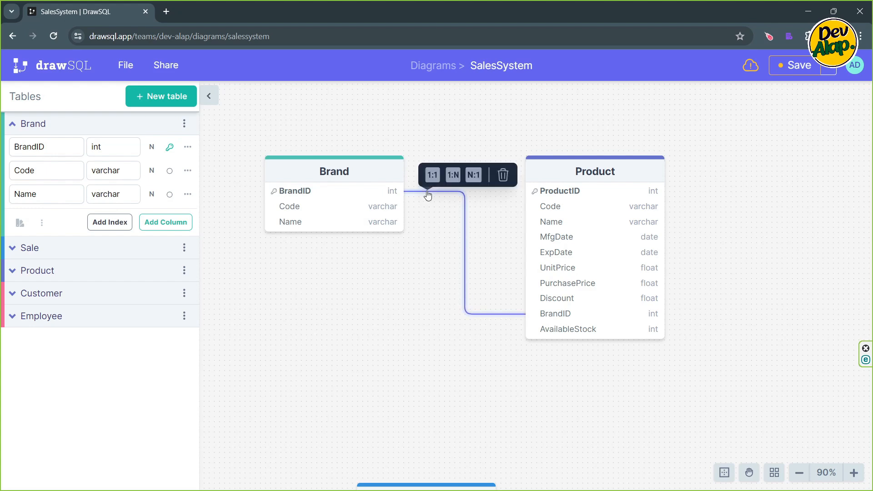
{"action": "left_click", "coordinate": [452, 175]}
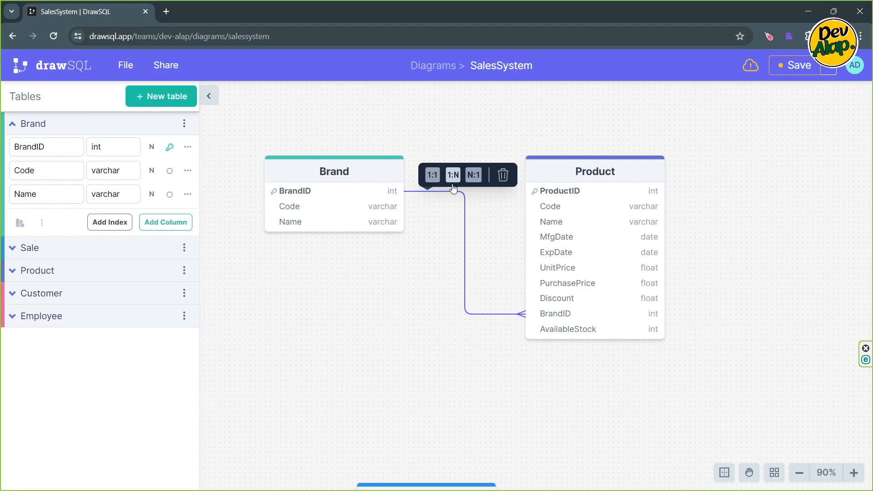
{"action": "left_click", "coordinate": [428, 240]}
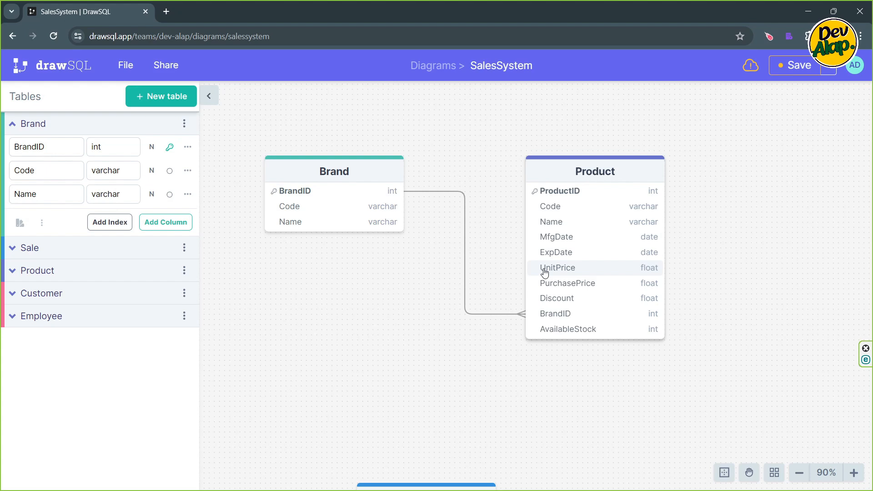
- Move the Sale, Employee and Customer tables up the canvas so they sit closer to the Brand and Product tables
{"action": "scroll", "coordinate": [532, 263], "scroll_direction": "down", "scroll_amount": 5}
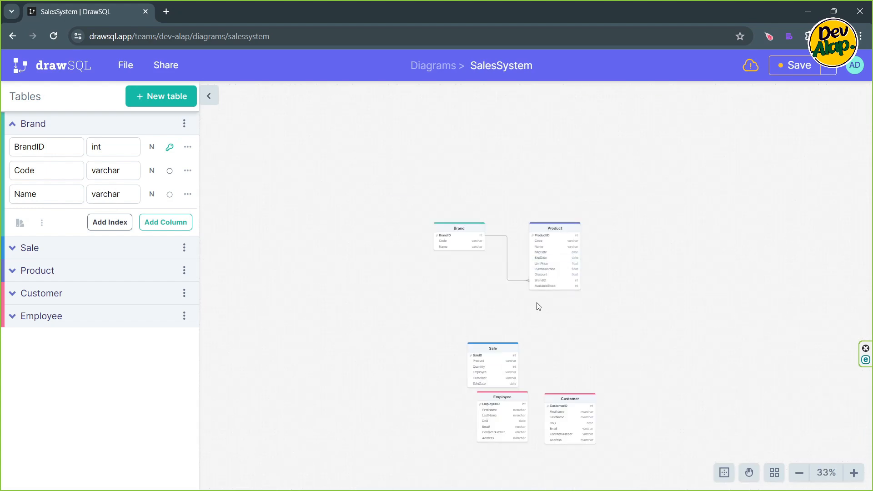
{"action": "left_click_drag", "start_coordinate": [477, 334], "coordinate": [439, 279]}
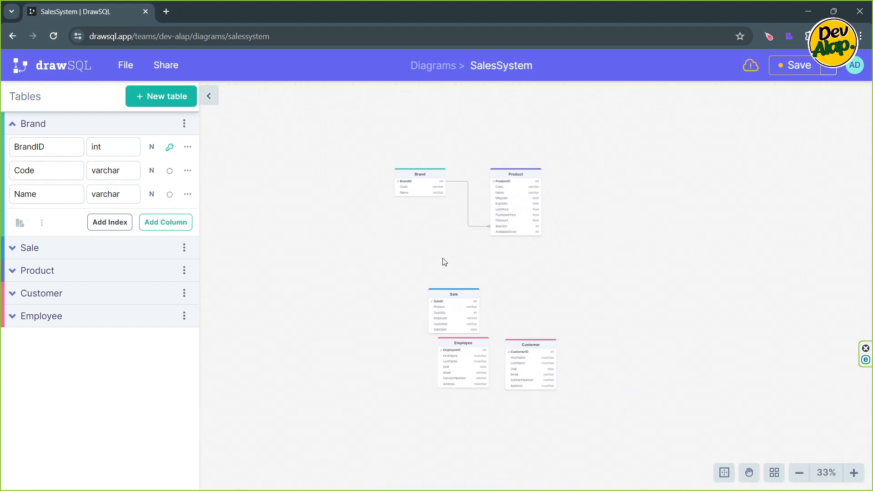
{"action": "left_click_drag", "start_coordinate": [462, 310], "coordinate": [394, 244]}
{"action": "left_click_drag", "start_coordinate": [463, 355], "coordinate": [468, 266]}
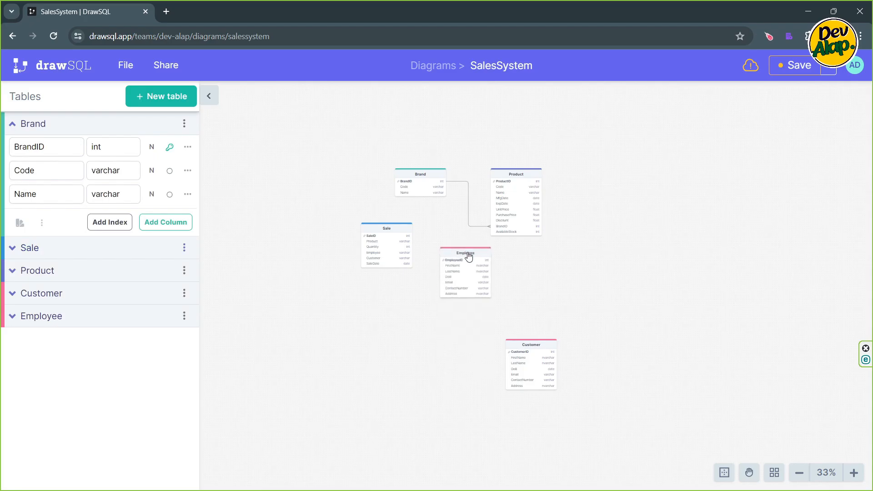
{"action": "left_click_drag", "start_coordinate": [546, 351], "coordinate": [552, 266]}
{"action": "scroll", "coordinate": [582, 229], "scroll_direction": "up", "scroll_amount": 4}
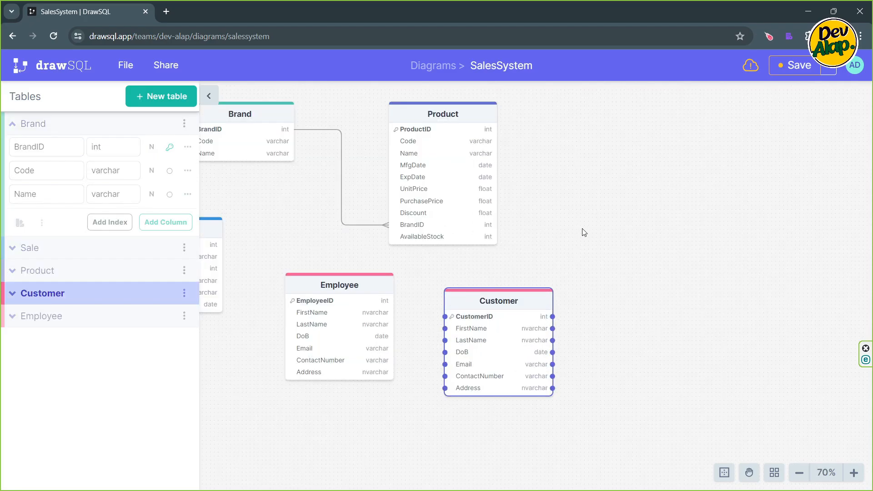
{"action": "left_click_drag", "start_coordinate": [658, 240], "coordinate": [733, 247]}
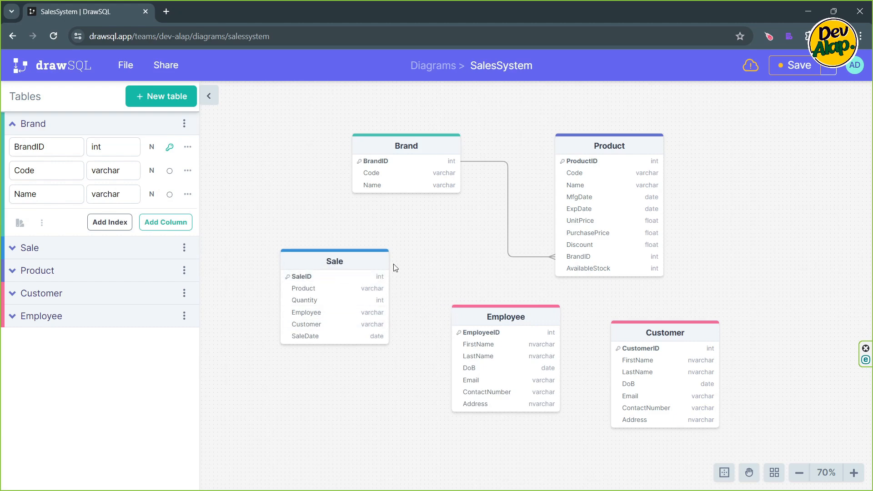
- Arrange the Customer and Employee tables on either side of the Sale table, with Sale slightly higher between them
{"action": "scroll", "coordinate": [395, 267], "scroll_direction": "up", "scroll_amount": 5}
{"action": "scroll", "coordinate": [462, 243], "scroll_direction": "down", "scroll_amount": 2}
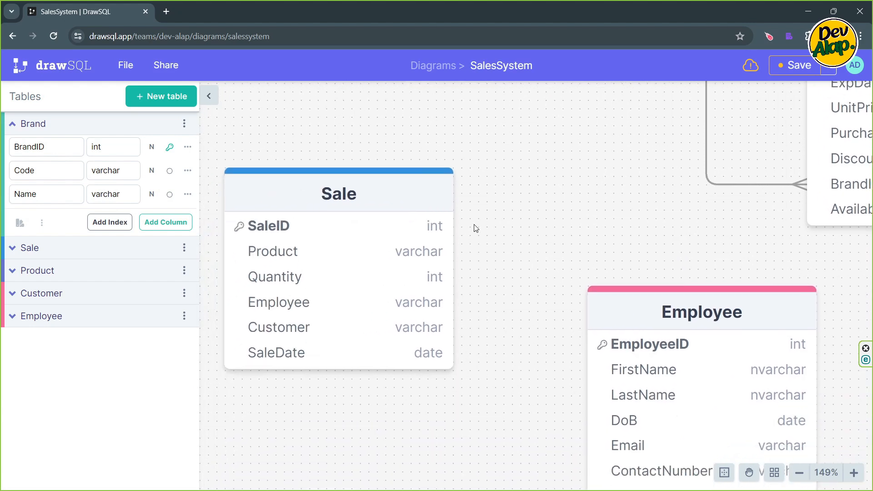
{"action": "scroll", "coordinate": [475, 228], "scroll_direction": "down", "scroll_amount": 6}
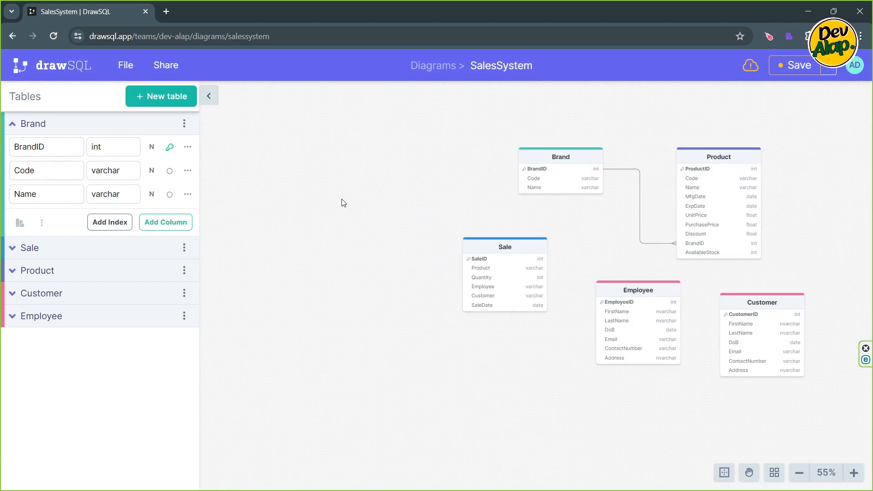
{"action": "left_click_drag", "start_coordinate": [421, 202], "coordinate": [381, 314]}
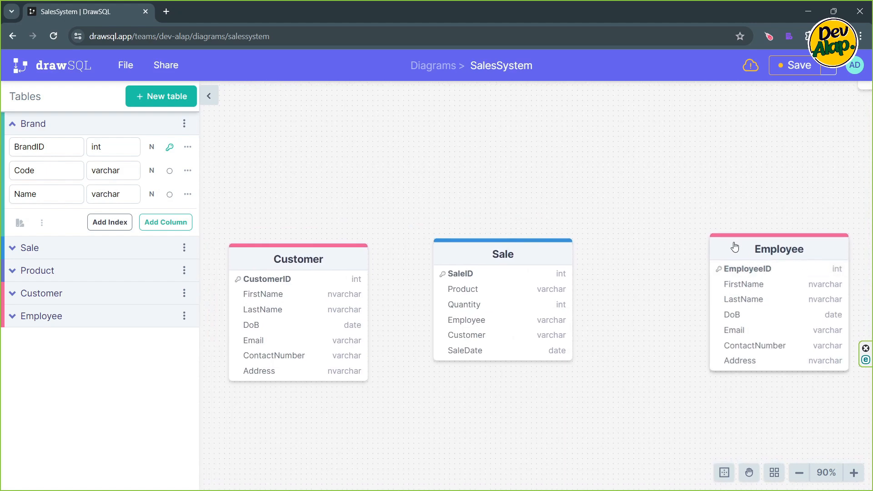
{"action": "left_click_drag", "start_coordinate": [732, 248], "coordinate": [675, 269]}
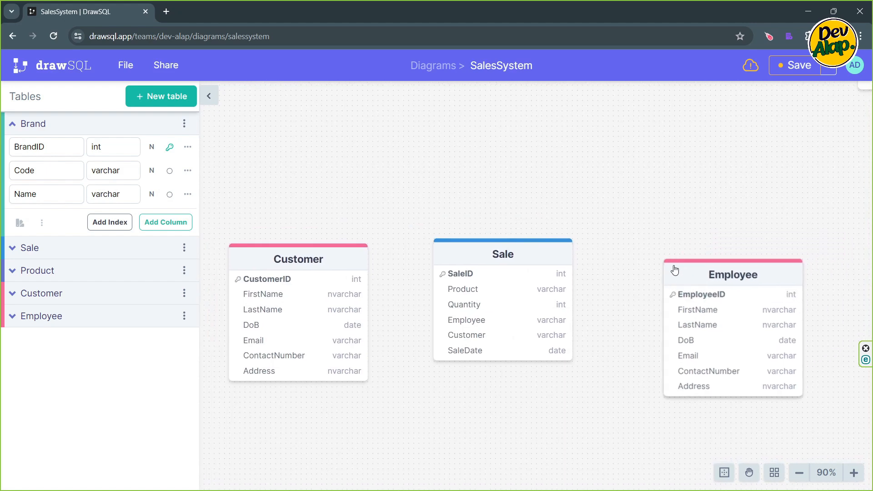
{"action": "left_click_drag", "start_coordinate": [537, 254], "coordinate": [552, 198]}
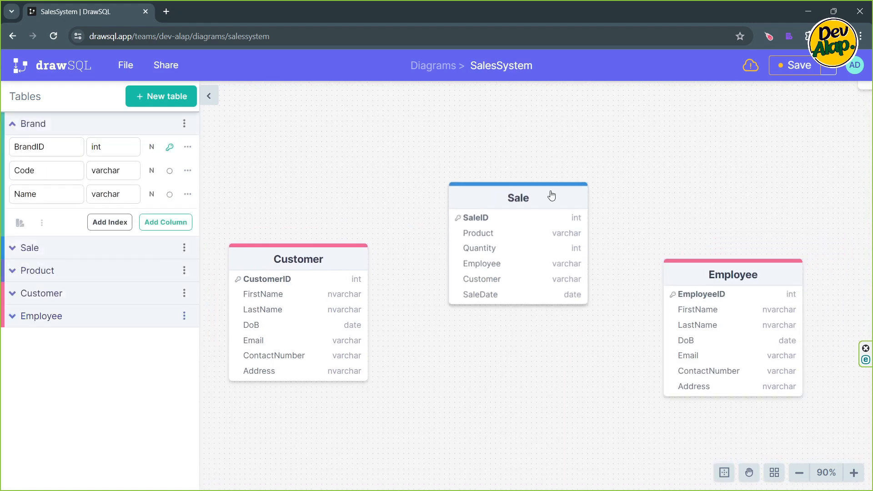
{"action": "left_click", "coordinate": [551, 195]}
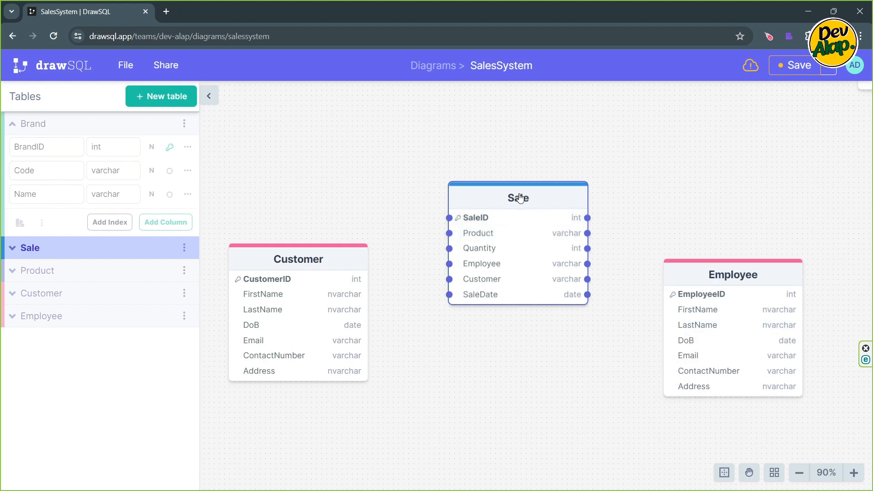
{"action": "left_click_drag", "start_coordinate": [520, 198], "coordinate": [515, 197]}
{"action": "left_click", "coordinate": [620, 211]}
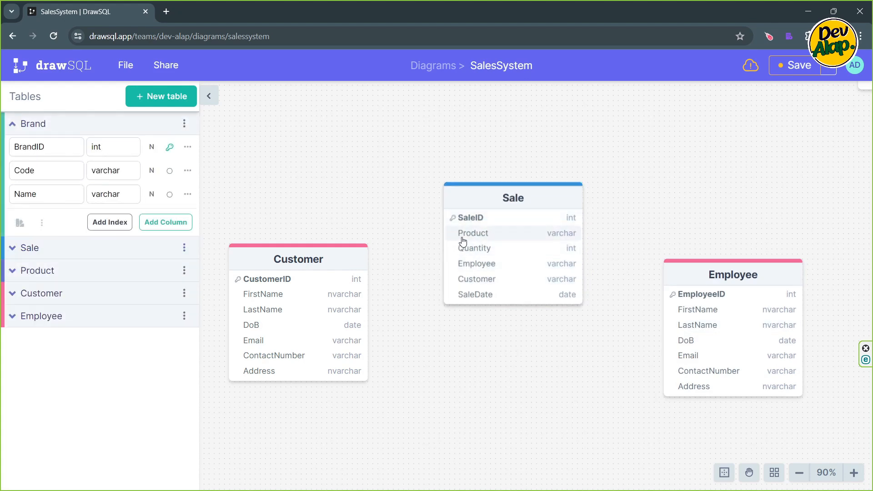
- Rename the Sale table's Employee, Customer and Product columns as EmployeeID, CustomerID and ProductID
{"action": "left_click", "coordinate": [481, 269]}
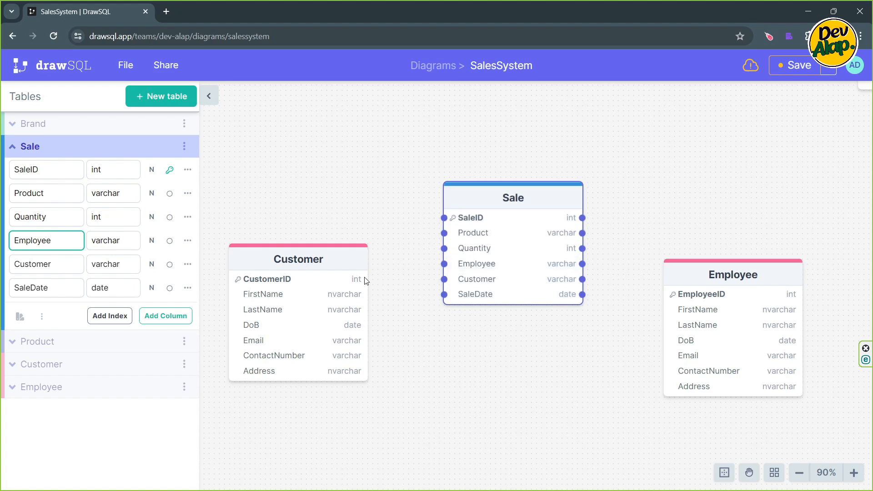
{"action": "type", "text": "ID"}
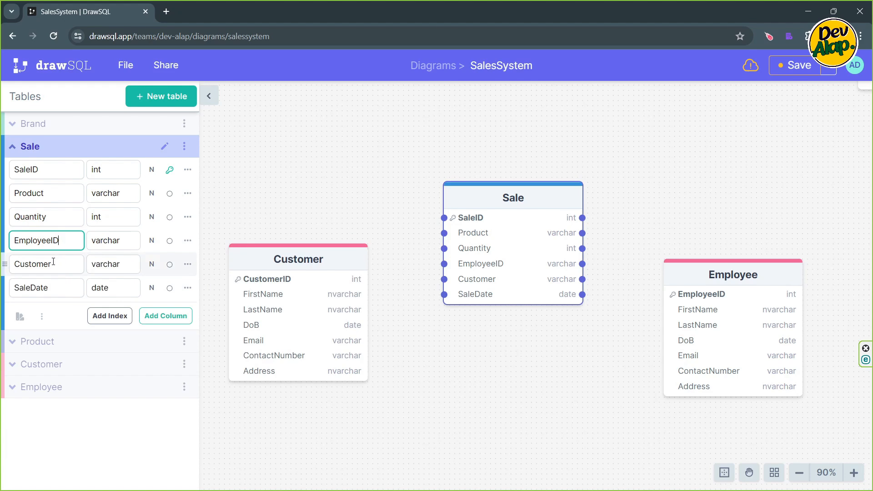
{"action": "left_click", "coordinate": [54, 262]}
{"action": "type", "text": "ID"}
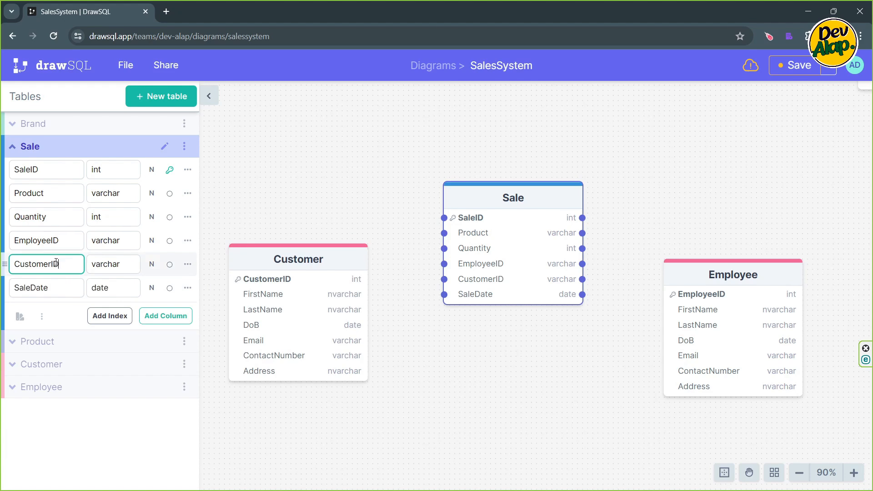
{"action": "left_click", "coordinate": [55, 196]}
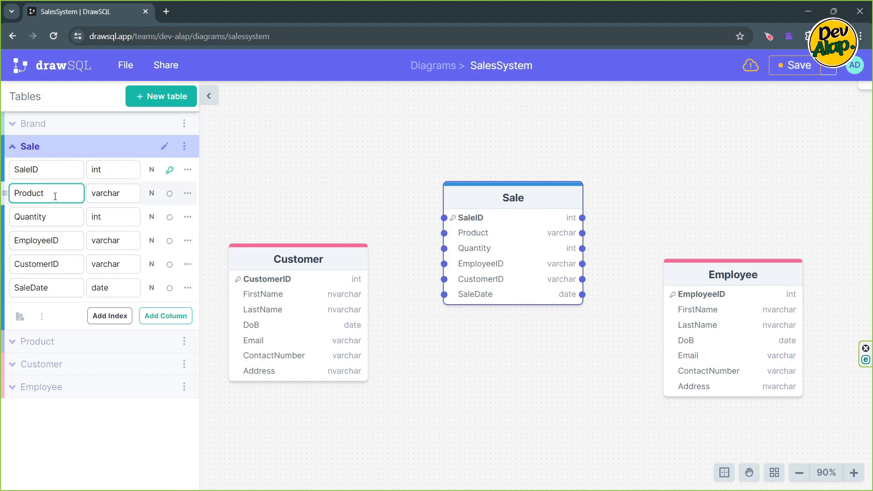
{"action": "type", "text": "ID"}
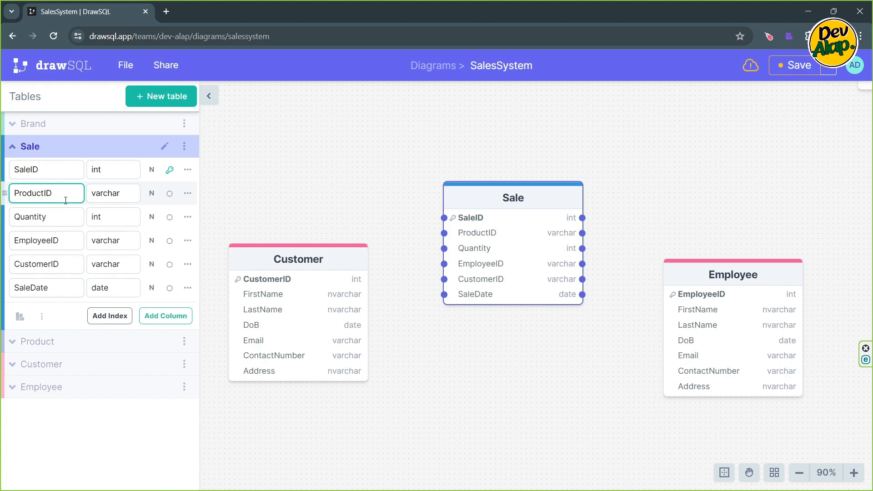
{"action": "left_click", "coordinate": [466, 366]}
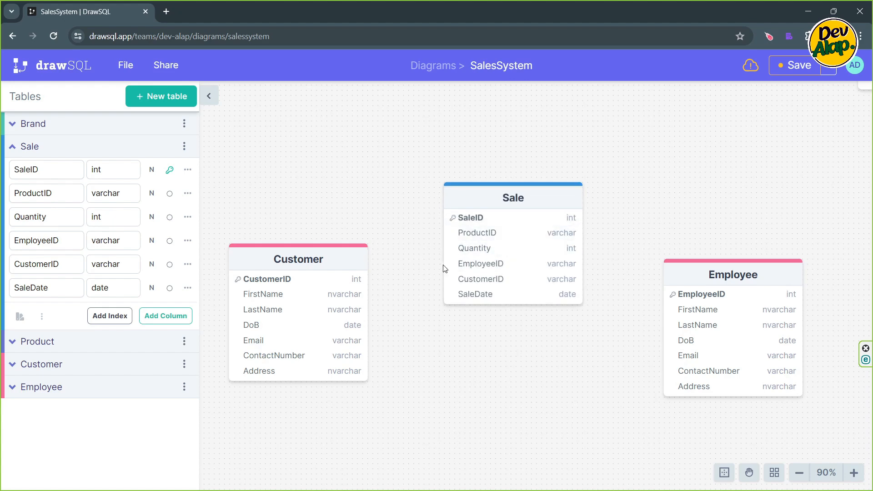
- Link Sale's EmployeeID to Employee's EmployeeID and set the relationship to N:1
{"action": "left_click", "coordinate": [560, 266]}
{"action": "left_click_drag", "start_coordinate": [583, 264], "coordinate": [671, 297]}
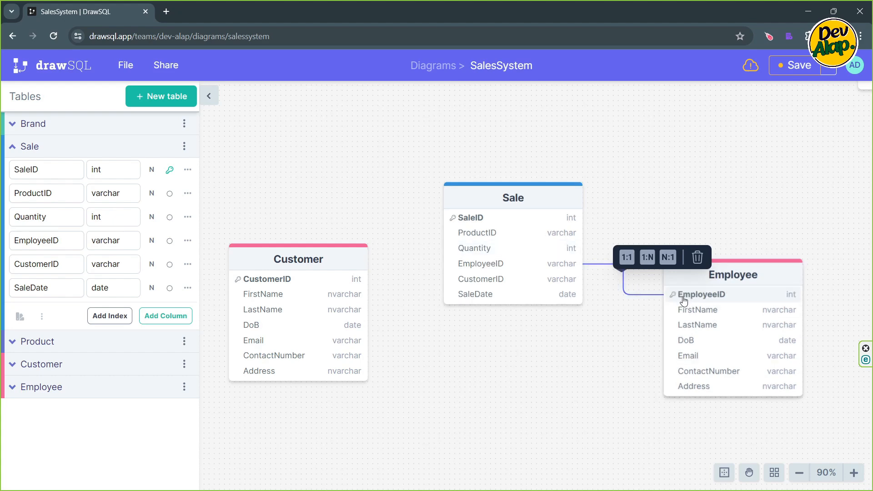
{"action": "left_click", "coordinate": [669, 258]}
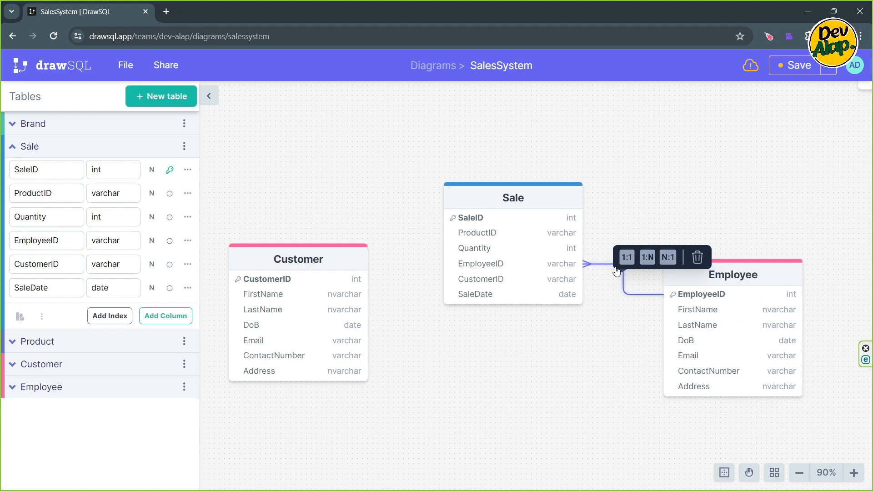
{"action": "left_click", "coordinate": [614, 208]}
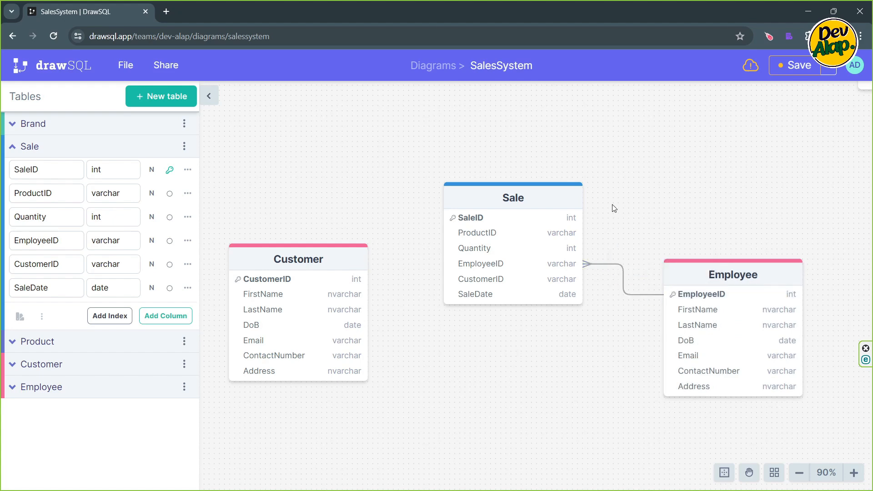
- Link Customer's CustomerID to Sale's CustomerID as a 1:N relationship
{"action": "left_click", "coordinate": [368, 283]}
{"action": "left_click_drag", "start_coordinate": [368, 280], "coordinate": [457, 285]}
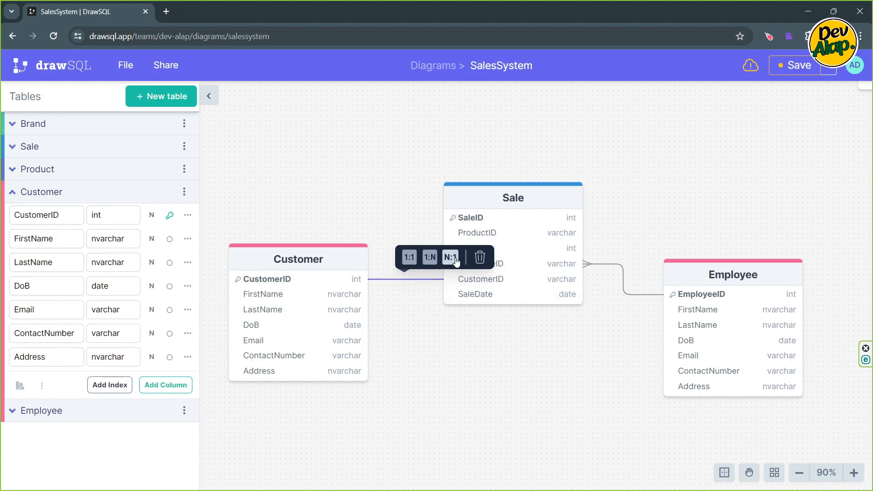
{"action": "left_click", "coordinate": [443, 347]}
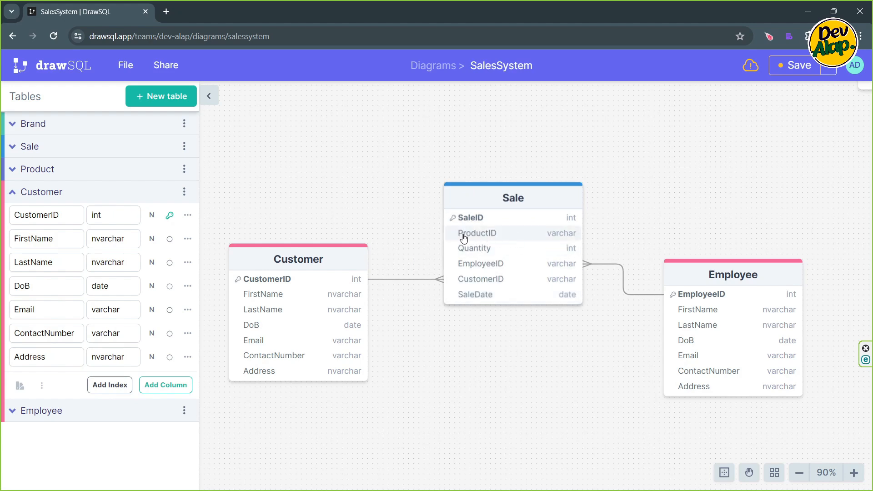
- Rearrange the tables so Customer lies below Product and Sale stands beside Product, between it and the Employee table
{"action": "left_click_drag", "start_coordinate": [483, 198], "coordinate": [472, 141]}
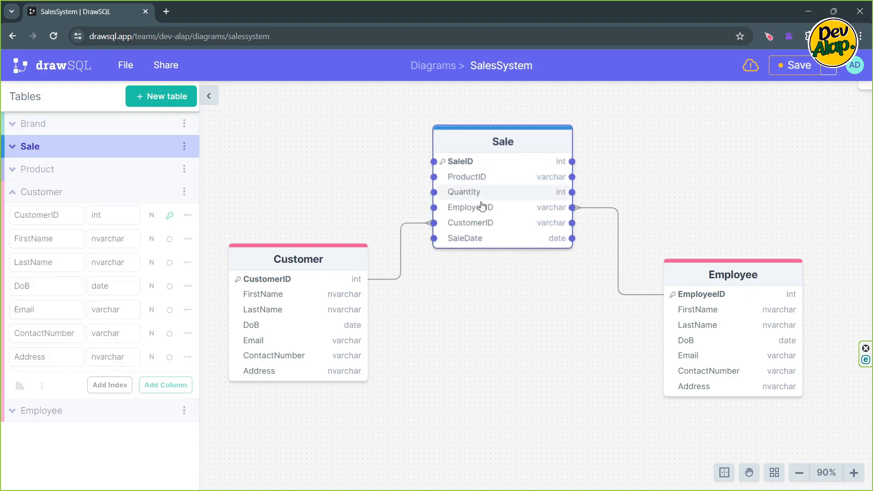
{"action": "scroll", "coordinate": [482, 205], "scroll_direction": "up", "scroll_amount": 3}
{"action": "scroll", "coordinate": [482, 207], "scroll_direction": "down", "scroll_amount": 7}
{"action": "left_click", "coordinate": [520, 205]}
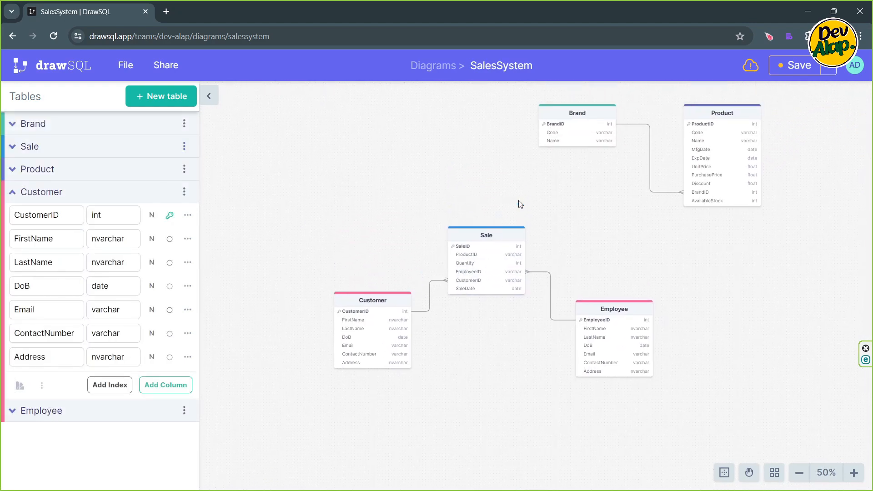
{"action": "left_click_drag", "start_coordinate": [519, 201], "coordinate": [518, 201]}
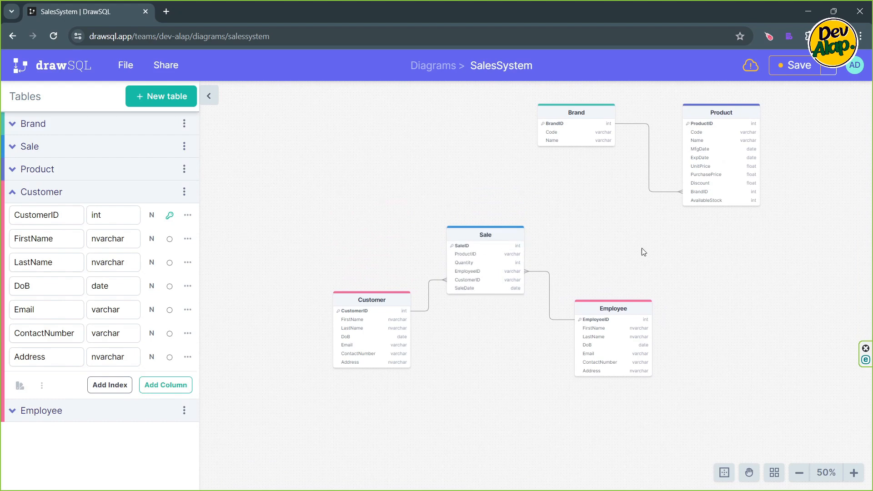
{"action": "left_click_drag", "start_coordinate": [644, 252], "coordinate": [469, 286]}
{"action": "left_click_drag", "start_coordinate": [463, 349], "coordinate": [756, 308]}
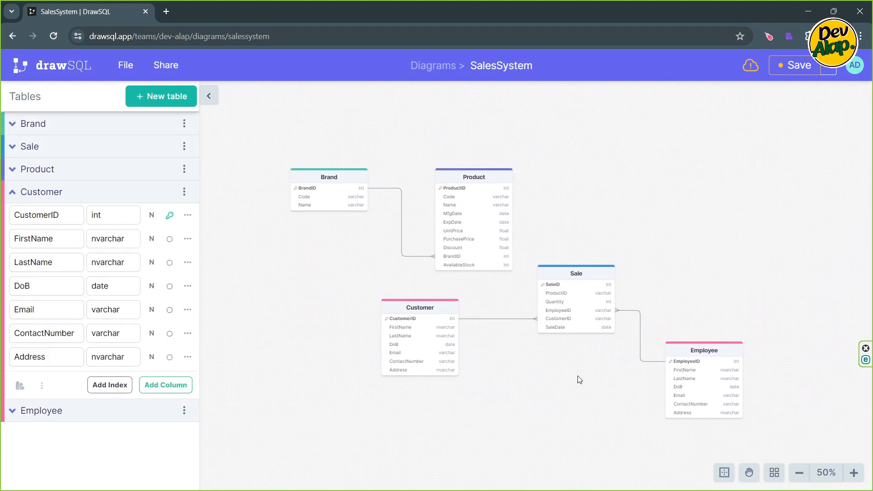
{"action": "scroll", "coordinate": [594, 203], "scroll_direction": "up", "scroll_amount": 5}
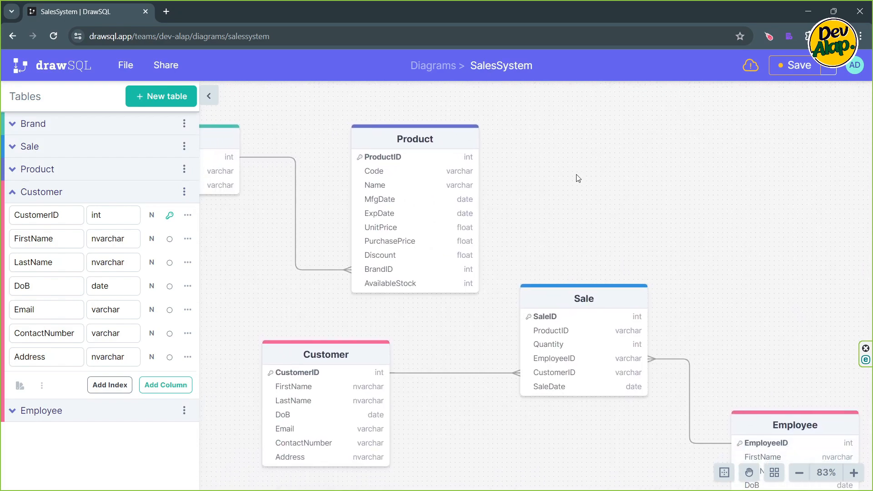
{"action": "left_click_drag", "start_coordinate": [587, 292], "coordinate": [634, 254]}
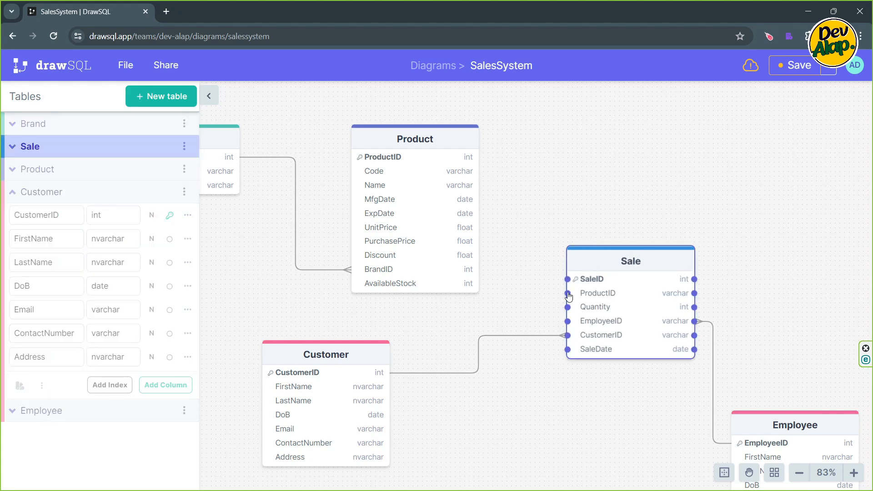
- Link Sale's ProductID to Product's ProductID, with Sale on the many side of the relationship
{"action": "left_click_drag", "start_coordinate": [568, 293], "coordinate": [467, 160]}
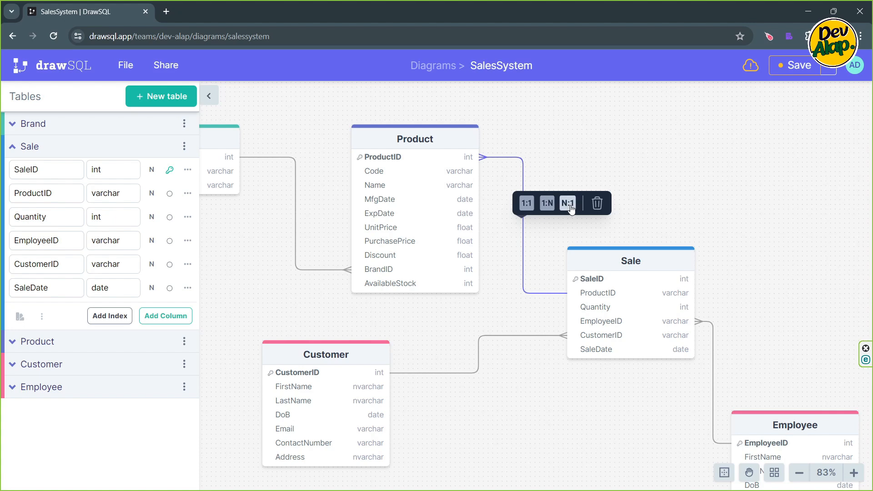
{"action": "left_click", "coordinate": [568, 207]}
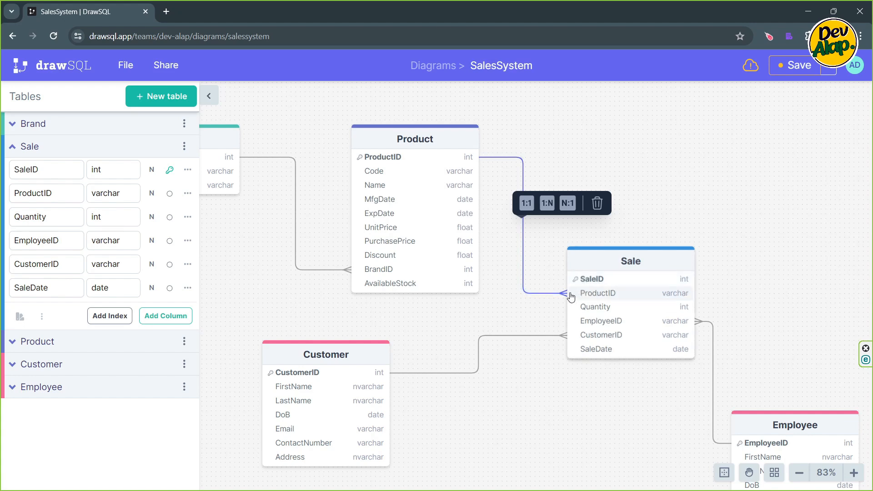
{"action": "left_click", "coordinate": [599, 150]}
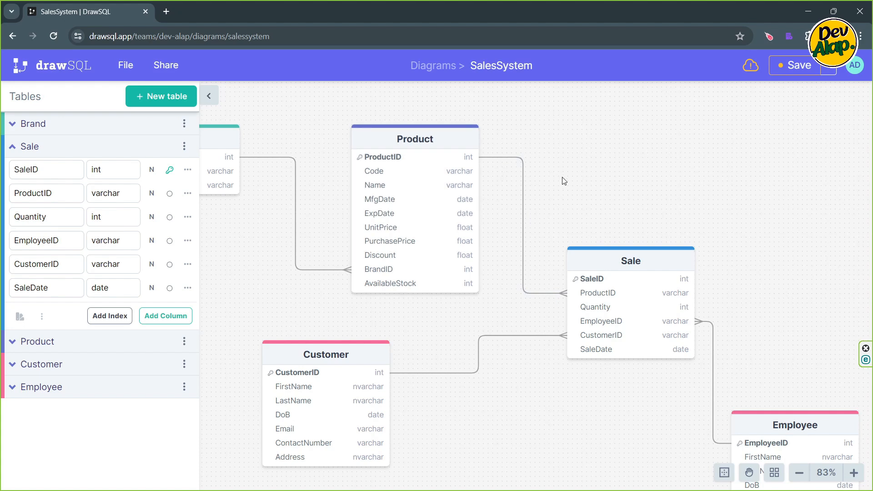
- Move the Brand table closer to the Product table and save the diagram
{"action": "scroll", "coordinate": [568, 177], "scroll_direction": "down", "scroll_amount": 5}
{"action": "left_click_drag", "start_coordinate": [679, 208], "coordinate": [672, 214]}
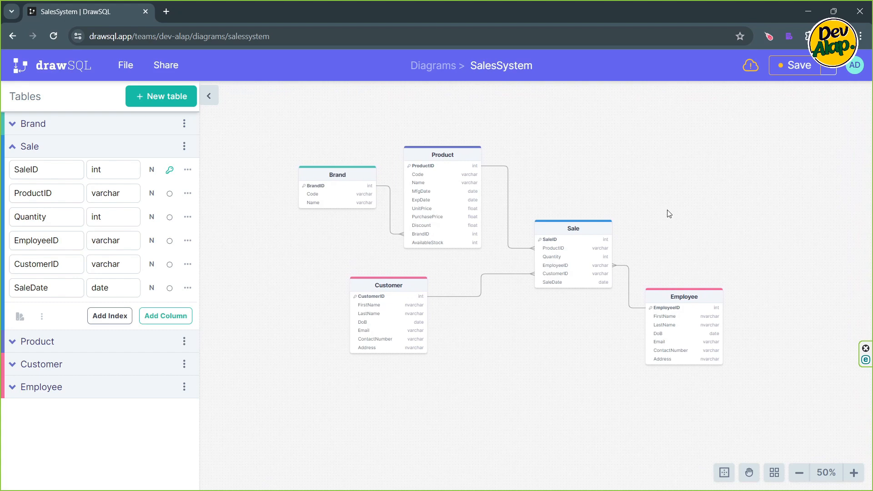
{"action": "scroll", "coordinate": [669, 213], "scroll_direction": "up", "scroll_amount": 3}
{"action": "left_click_drag", "start_coordinate": [669, 214], "coordinate": [692, 213]}
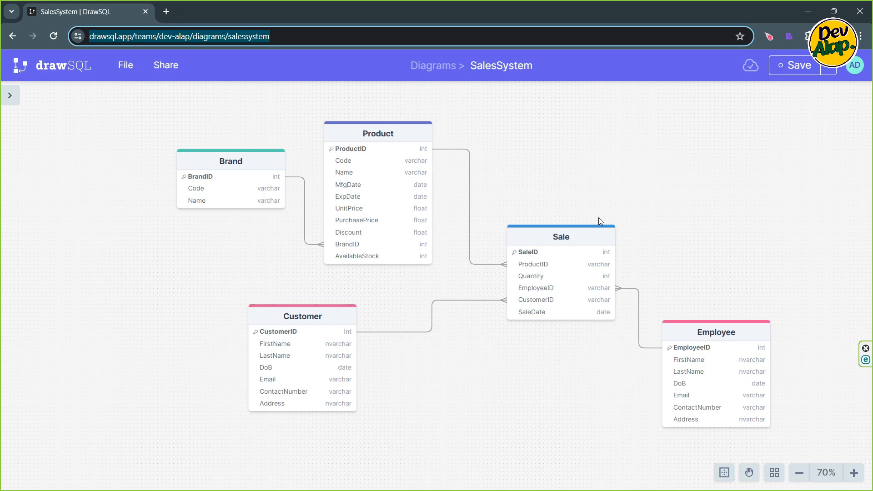
{"action": "scroll", "coordinate": [598, 241], "scroll_direction": "up", "scroll_amount": 5}
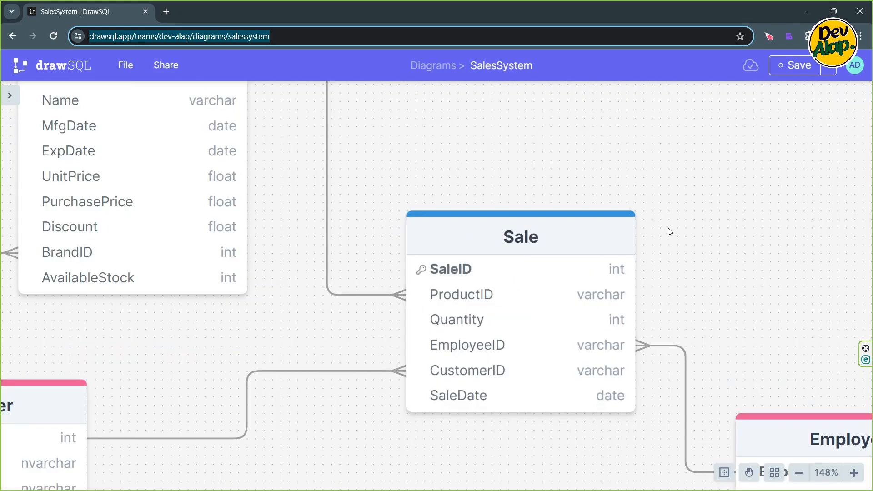
- Add a new table named SaleDetail to the diagram
{"action": "left_click_drag", "start_coordinate": [668, 228], "coordinate": [654, 171]}
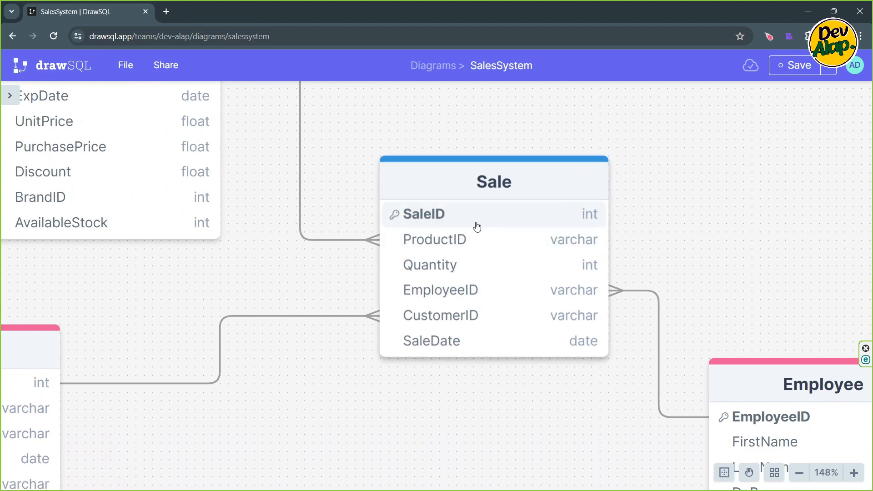
{"action": "scroll", "coordinate": [653, 203], "scroll_direction": "down", "scroll_amount": 4}
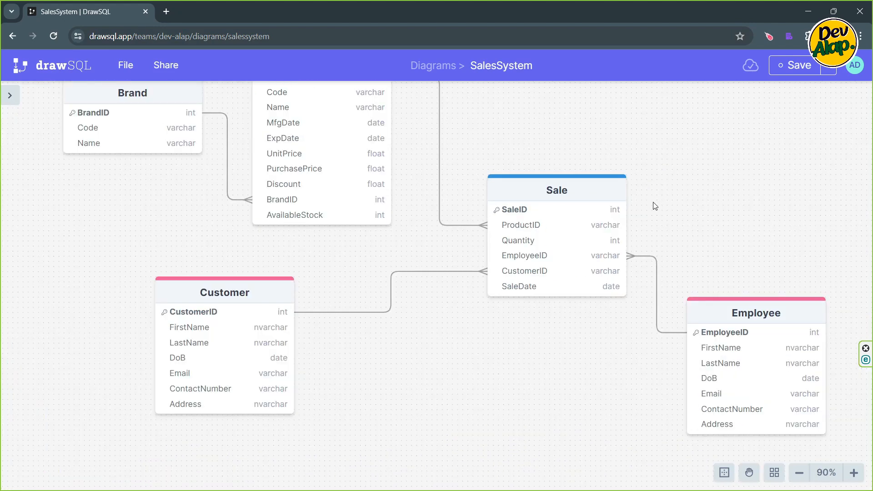
{"action": "left_click_drag", "start_coordinate": [678, 199], "coordinate": [628, 202]}
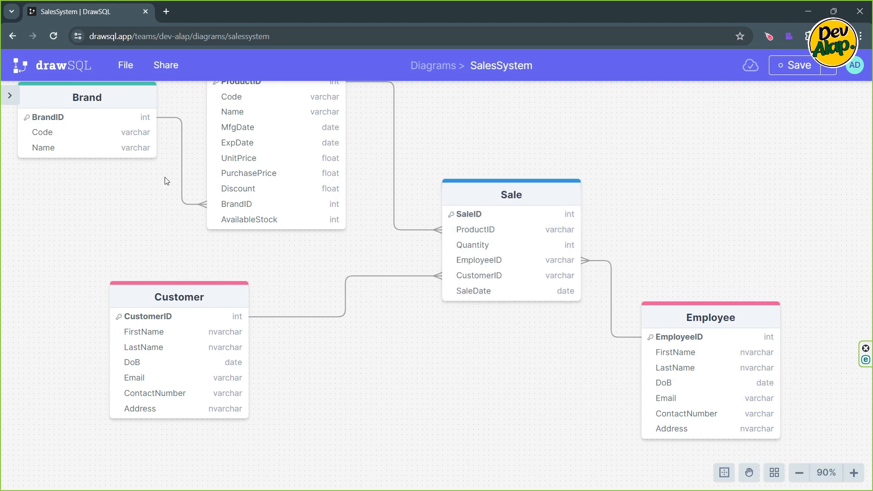
{"action": "left_click", "coordinate": [9, 96]}
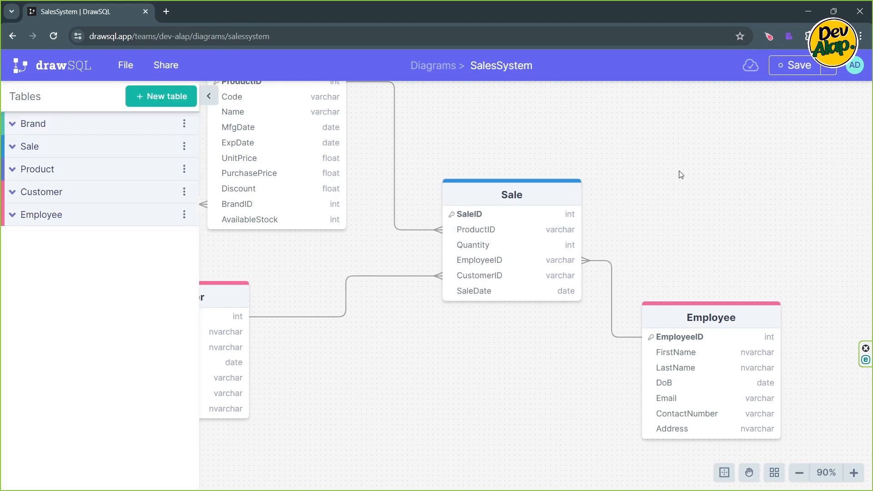
{"action": "left_click_drag", "start_coordinate": [680, 173], "coordinate": [538, 328]}
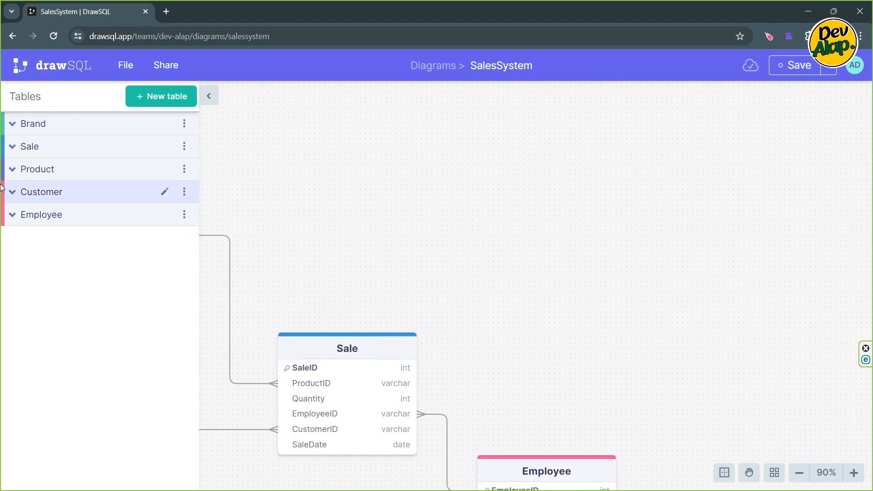
{"action": "left_click", "coordinate": [155, 96]}
{"action": "type", "text": "SaleDetails"}
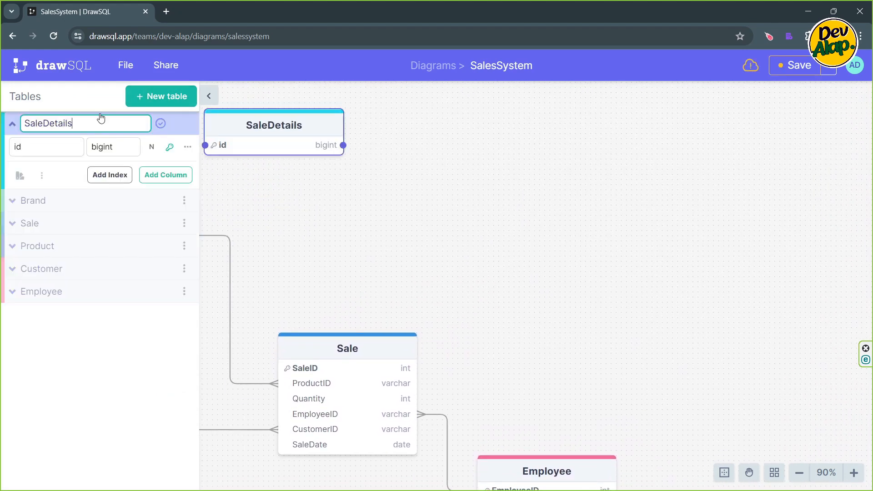
{"action": "key", "text": "BackSpace"}
- Name SaleDetail's primary key column DetailID and give it the int data type
{"action": "left_click", "coordinate": [58, 142]}
{"action": "key", "text": "BackSpace"}
{"action": "key", "text": "BackSpace"}
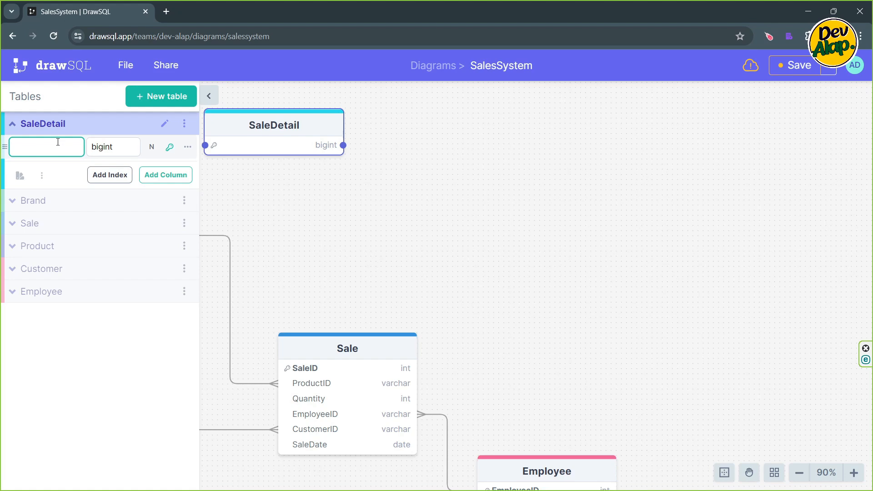
{"action": "type", "text": "DetailID"}
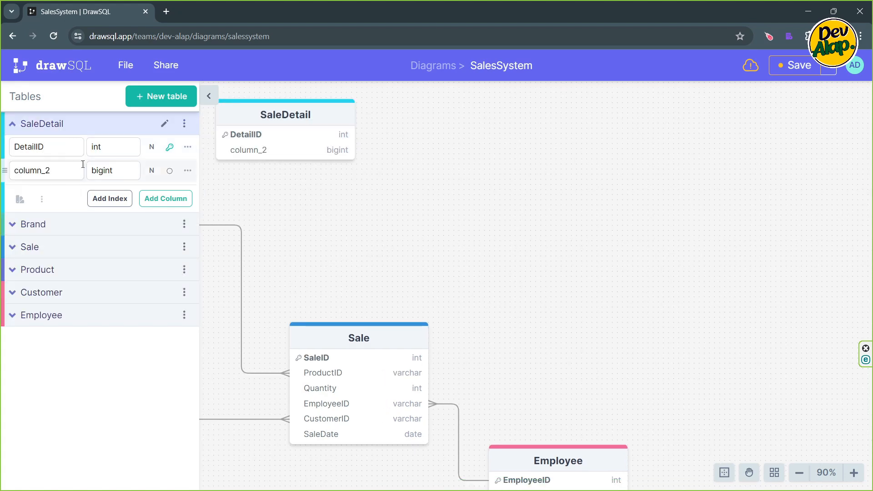
- Rename SaleDetail's second column to ProductID and set its data type to int
{"action": "left_click", "coordinate": [70, 170]}
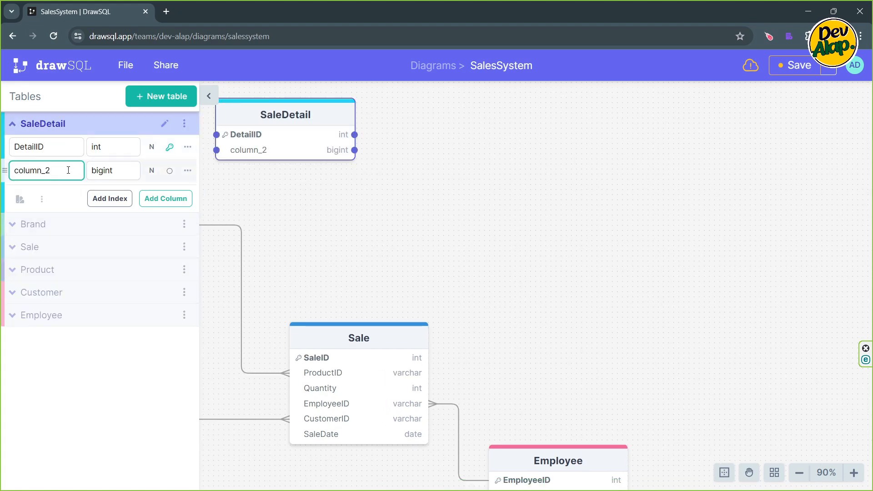
{"action": "left_click_drag", "start_coordinate": [51, 170], "coordinate": [10, 171]}
{"action": "type", "text": "ProductID"}
{"action": "key", "text": "Tab"}
{"action": "key", "text": "BackSpace"}
{"action": "type", "text": "int"}
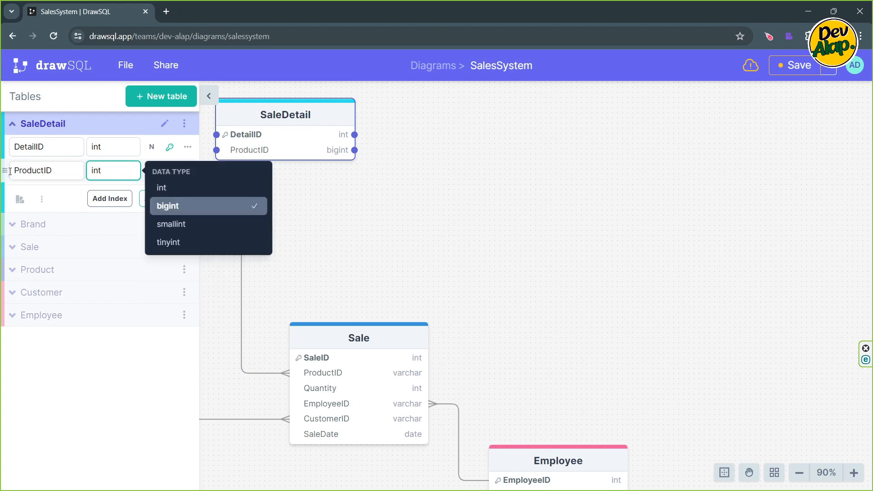
{"action": "key", "text": "Up"}
{"action": "key", "text": "Return"}
{"action": "key", "text": "Return"}
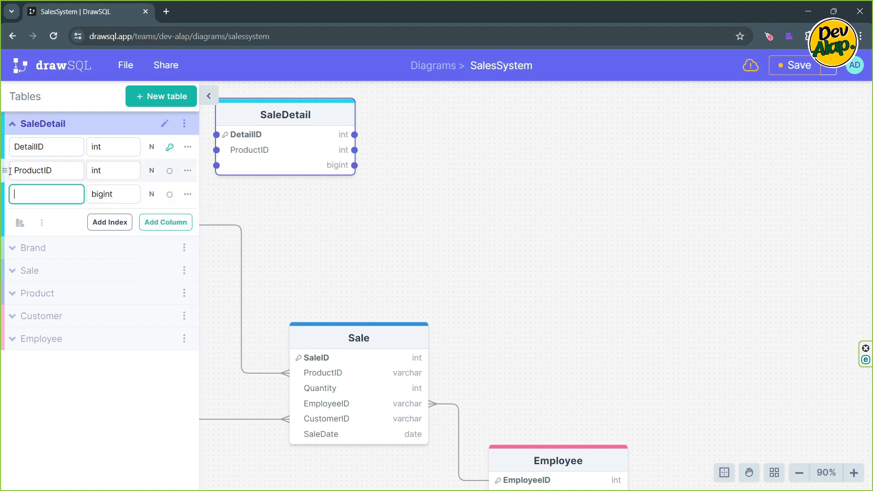
- Add a Quantity column of type int to the SaleDetail table
{"action": "type", "text": "WQ"}
{"action": "key", "text": "BackSpace"}
{"action": "key", "text": "BackSpace"}
{"action": "type", "text": "Quantity"}
{"action": "key", "text": "Tab"}
{"action": "type", "text": "int"}
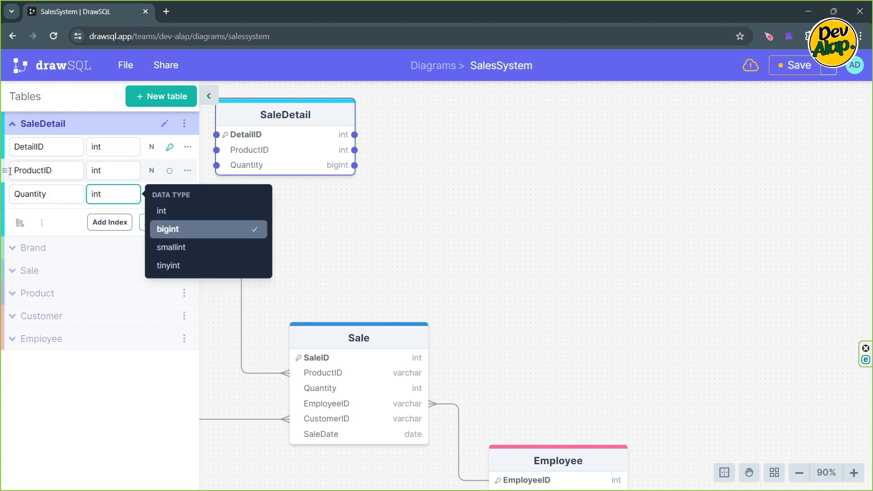
{"action": "left_click", "coordinate": [62, 195]}
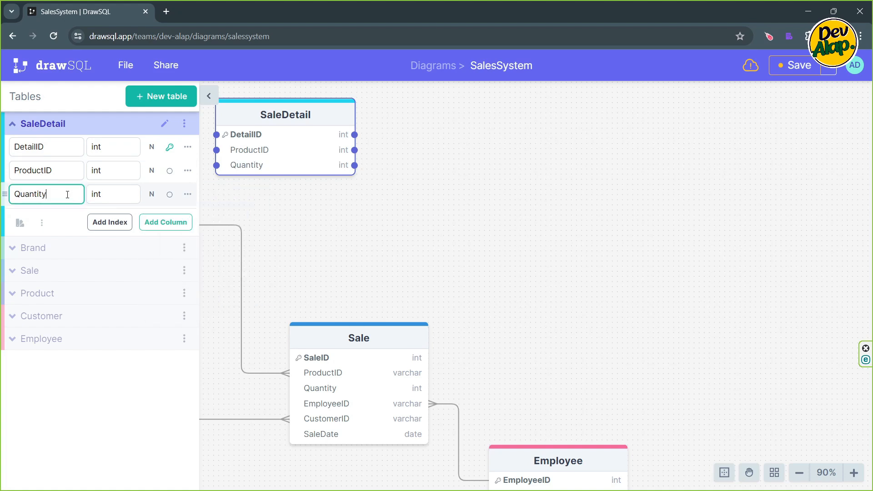
{"action": "double_click", "coordinate": [119, 197]}
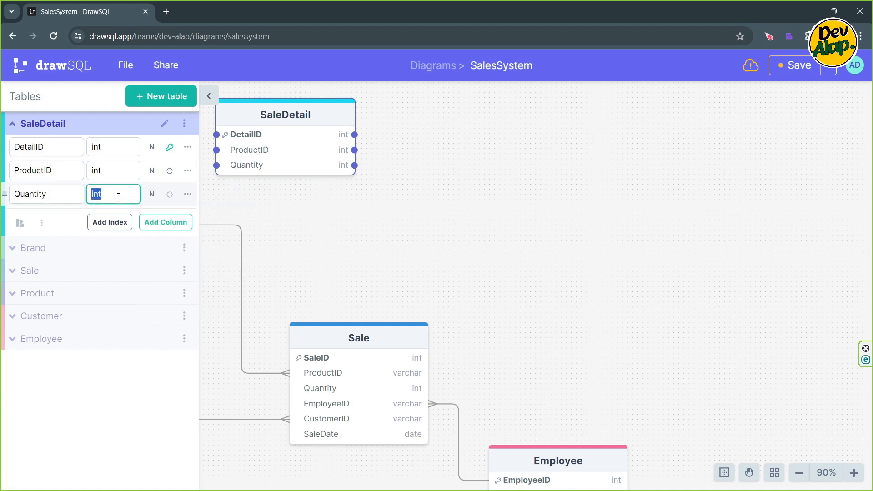
{"action": "left_click", "coordinate": [124, 193]}
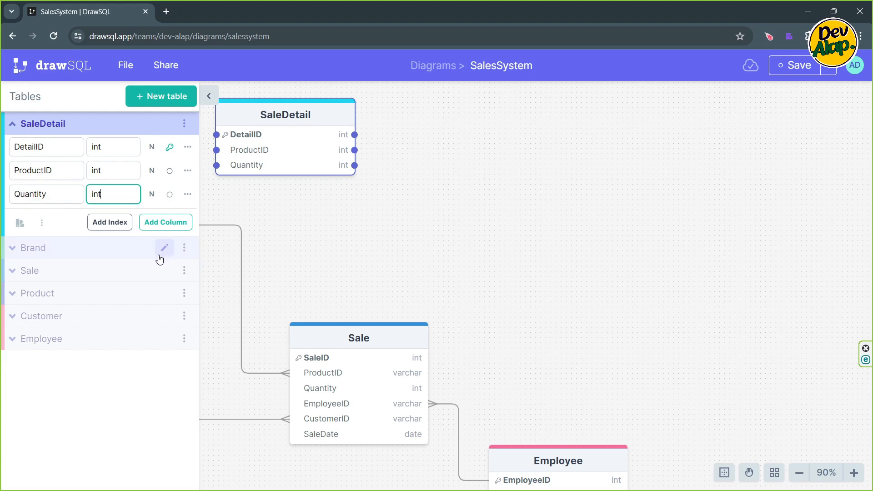
- Add a UnitPrice column of type float to the SaleDetail table
{"action": "key", "text": "Return"}
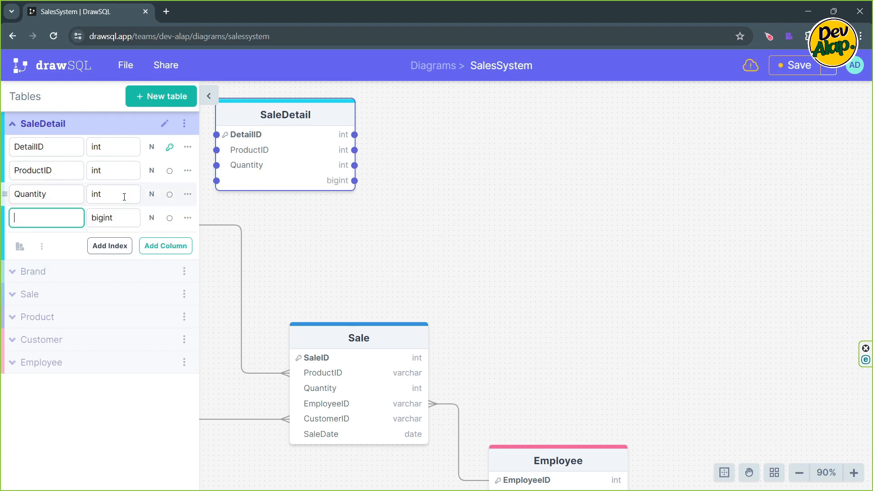
{"action": "type", "text": "UnitPrice"}
{"action": "left_click", "coordinate": [97, 220]}
{"action": "type", "text": "flo"}
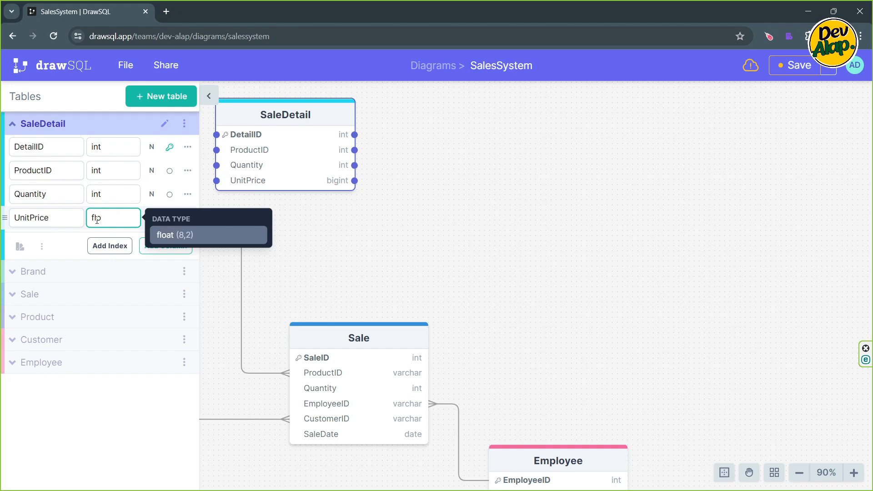
{"action": "type", "text": "at"}
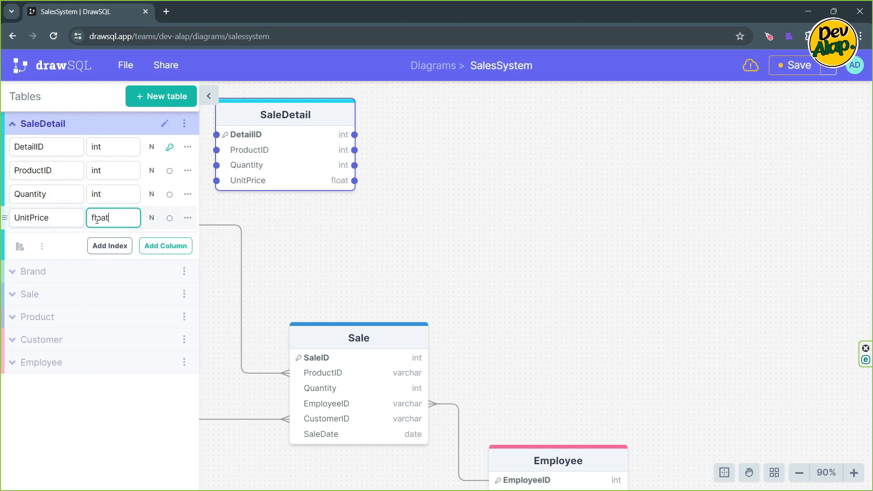
{"action": "left_click", "coordinate": [403, 238]}
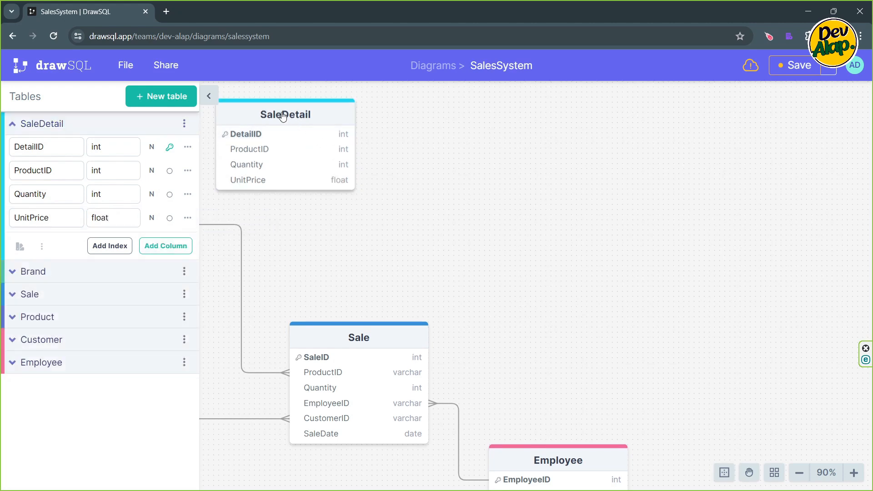
- Place the SaleDetail table directly above Sale and add a SaleID column of type int to it
{"action": "left_click_drag", "start_coordinate": [283, 117], "coordinate": [357, 138]}
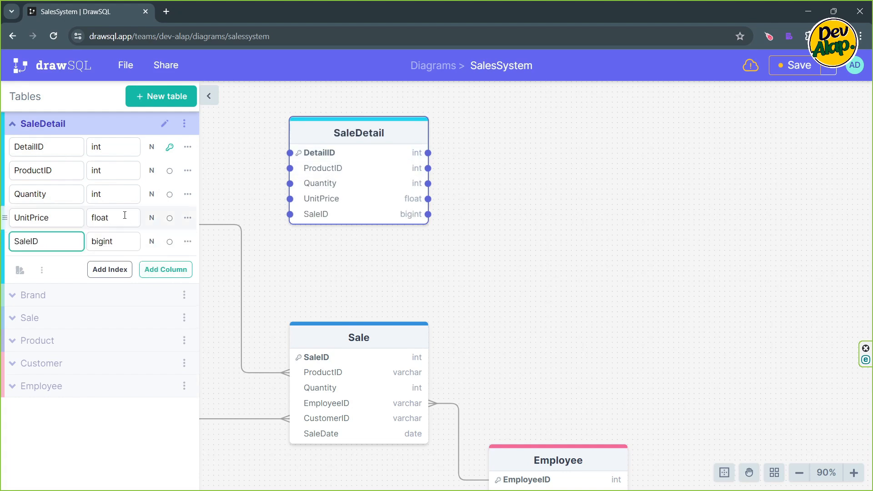
{"action": "key", "text": "Tab"}
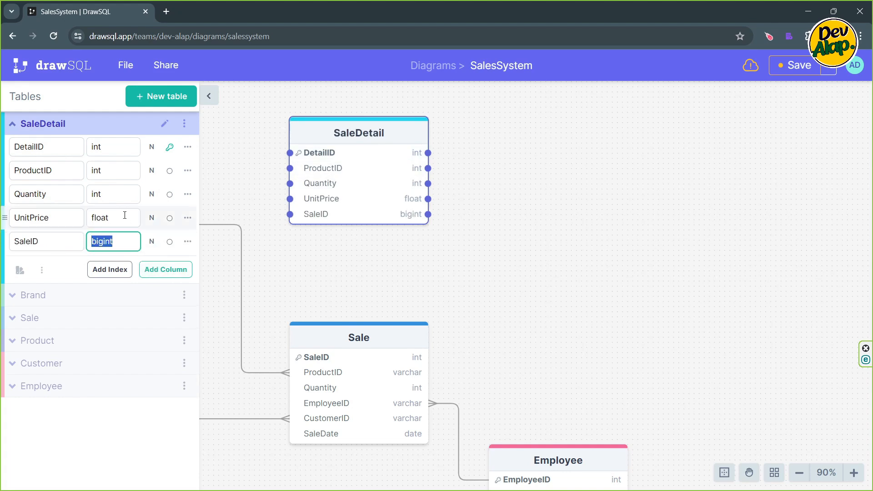
{"action": "type", "text": "int"}
{"action": "key", "text": "Return"}
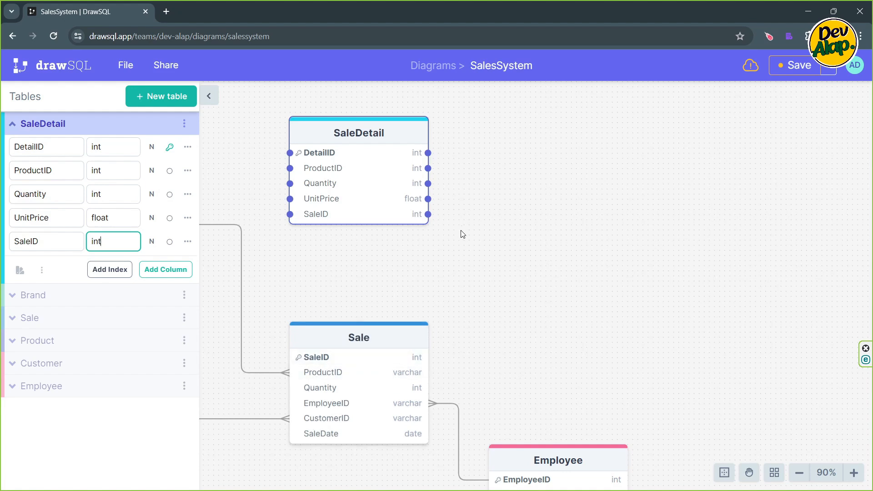
- Link SaleDetail's SaleID to Sale's SaleID, with SaleDetail on the many side of the relationship
{"action": "left_click_drag", "start_coordinate": [428, 217], "coordinate": [425, 362]}
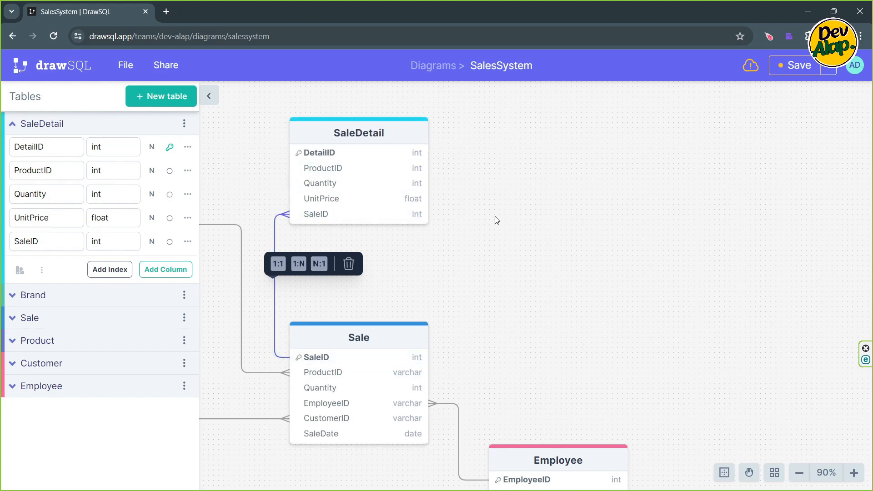
{"action": "left_click", "coordinate": [493, 191]}
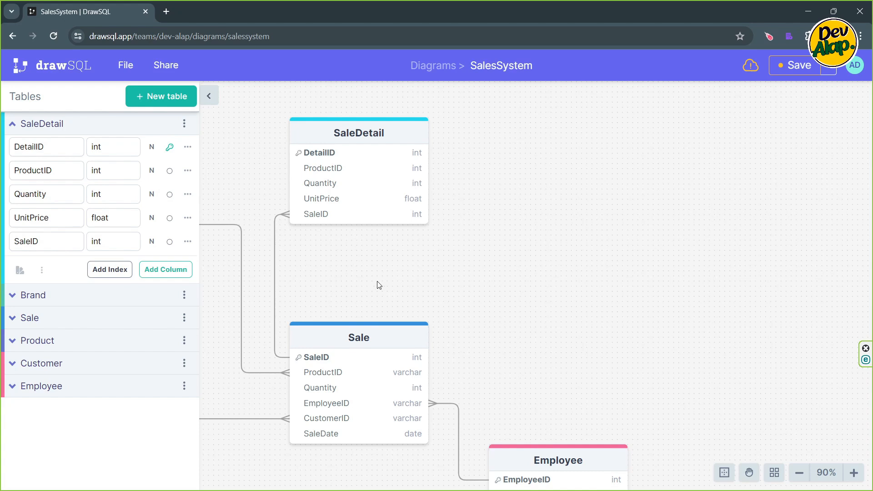
{"action": "left_click_drag", "start_coordinate": [377, 282], "coordinate": [423, 251]}
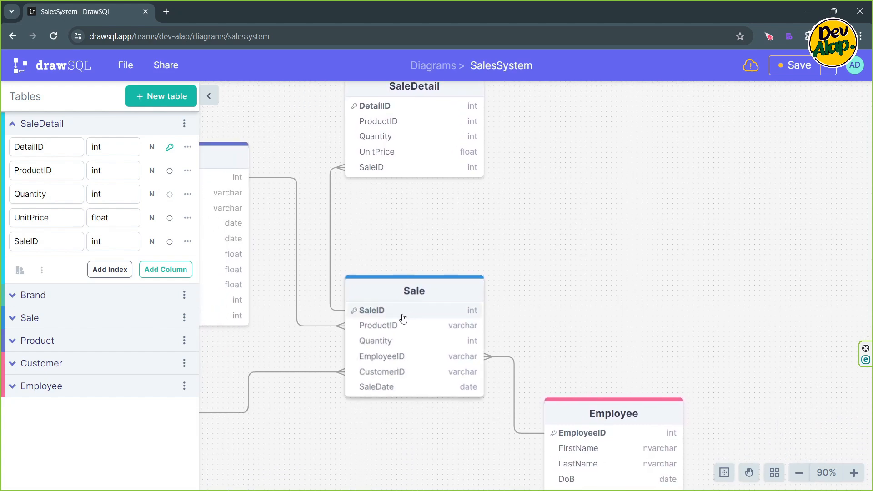
- Delete the ProductID and Quantity columns from the Sale table
{"action": "left_click", "coordinate": [414, 294]}
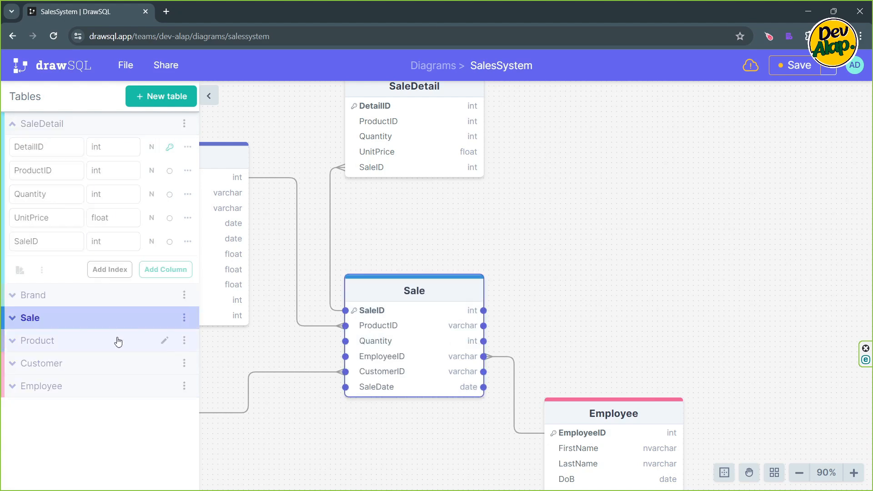
{"action": "left_click", "coordinate": [14, 125]}
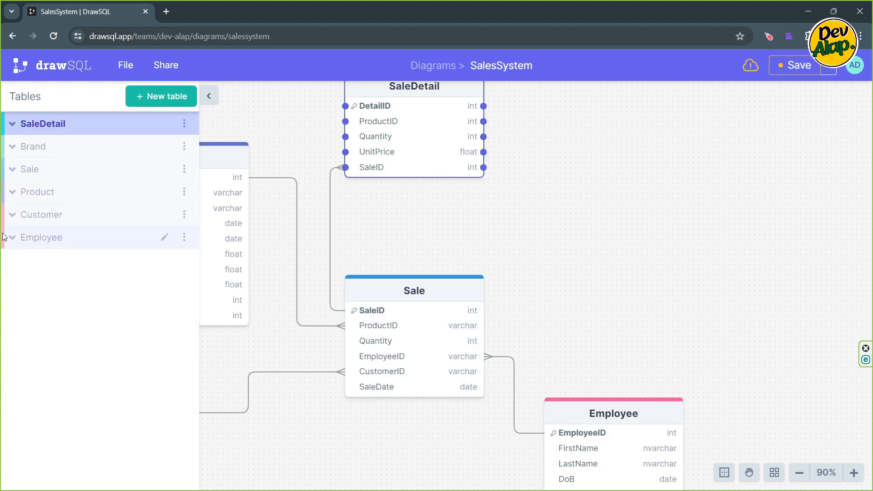
{"action": "left_click", "coordinate": [13, 171]}
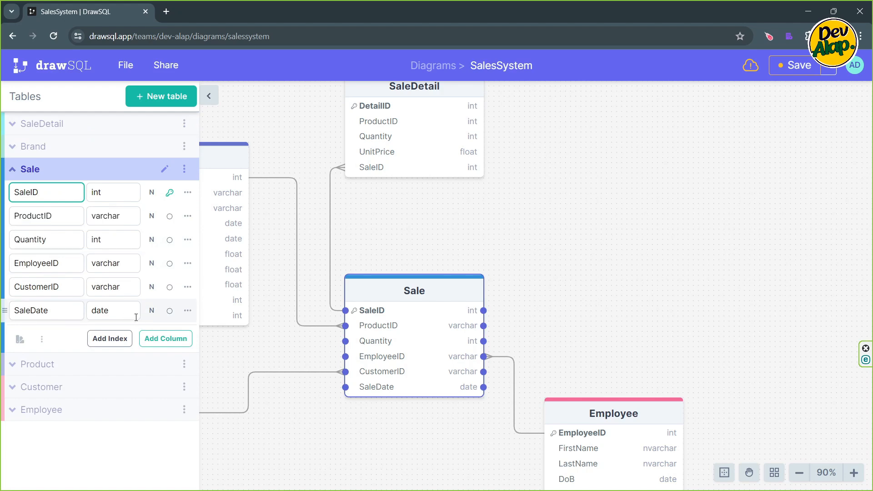
{"action": "left_click", "coordinate": [187, 217]}
{"action": "left_click", "coordinate": [252, 339]}
{"action": "left_click", "coordinate": [472, 354]}
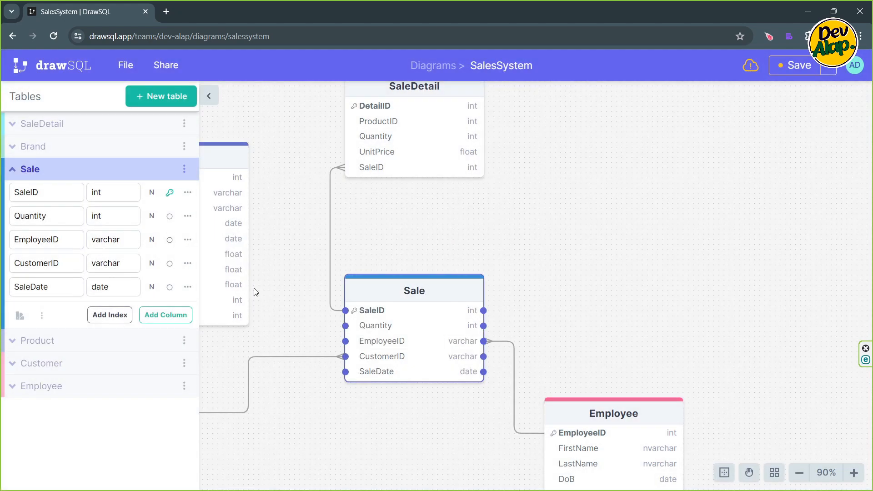
{"action": "left_click", "coordinate": [187, 216]}
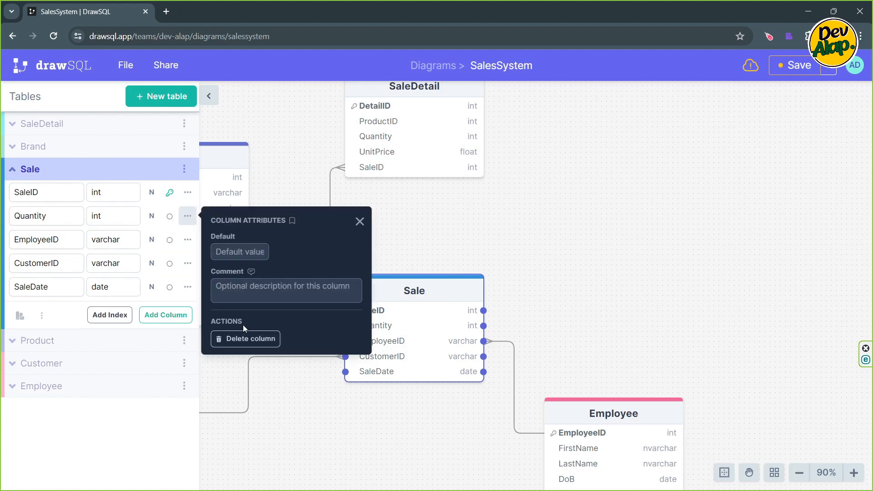
{"action": "left_click", "coordinate": [248, 338]}
{"action": "left_click", "coordinate": [471, 354]}
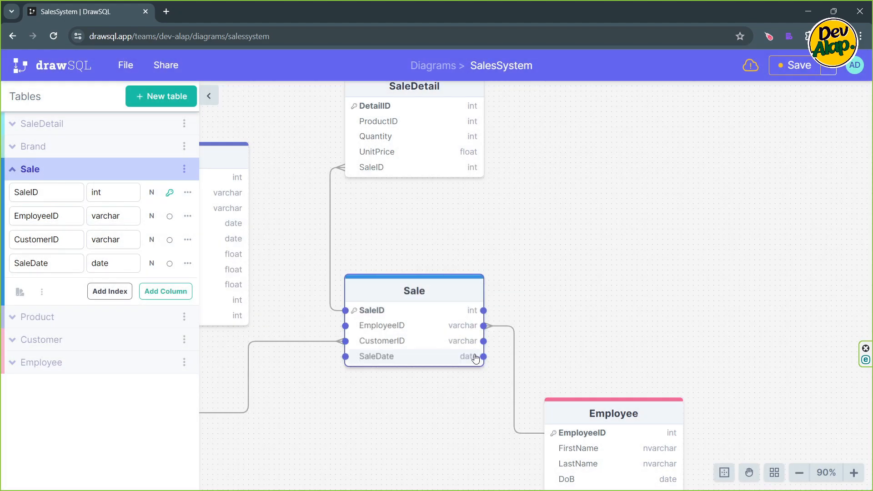
- Add a TotalAmout column of type float after SaleDate in the Sale table
{"action": "left_click", "coordinate": [126, 262]}
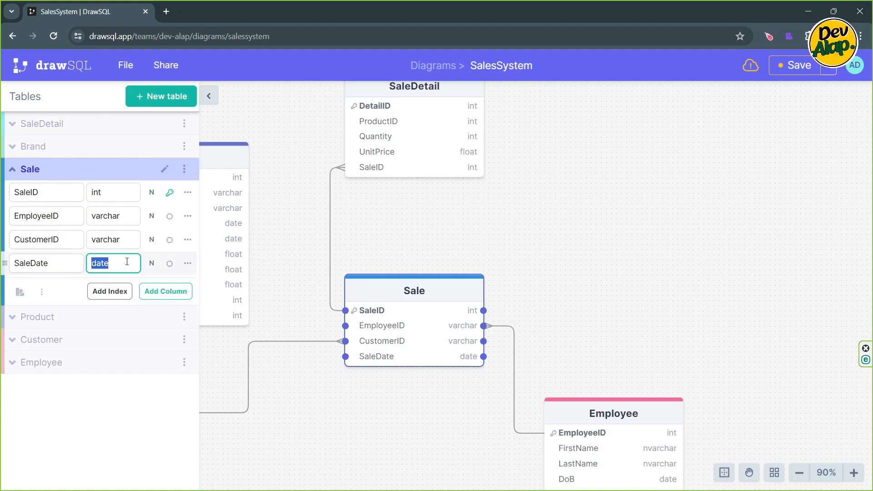
{"action": "key", "text": "Return"}
{"action": "type", "text": "Totalm"}
{"action": "type", "text": "mout"}
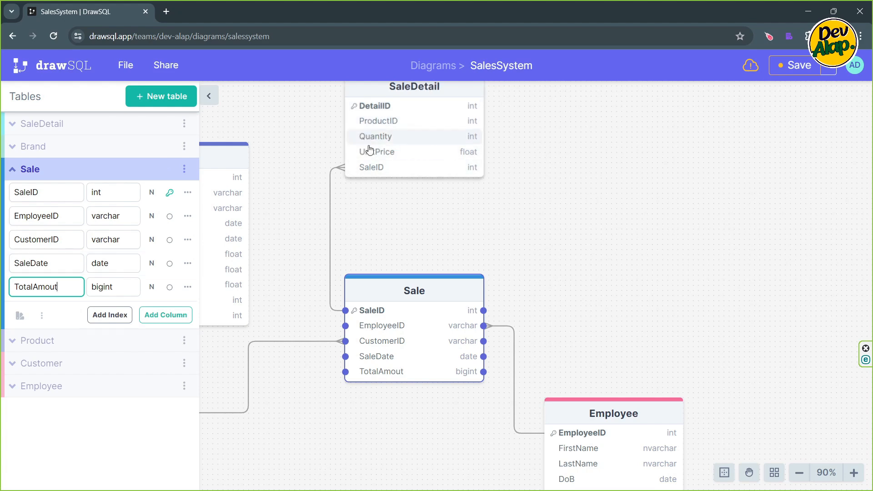
{"action": "left_click", "coordinate": [103, 288]}
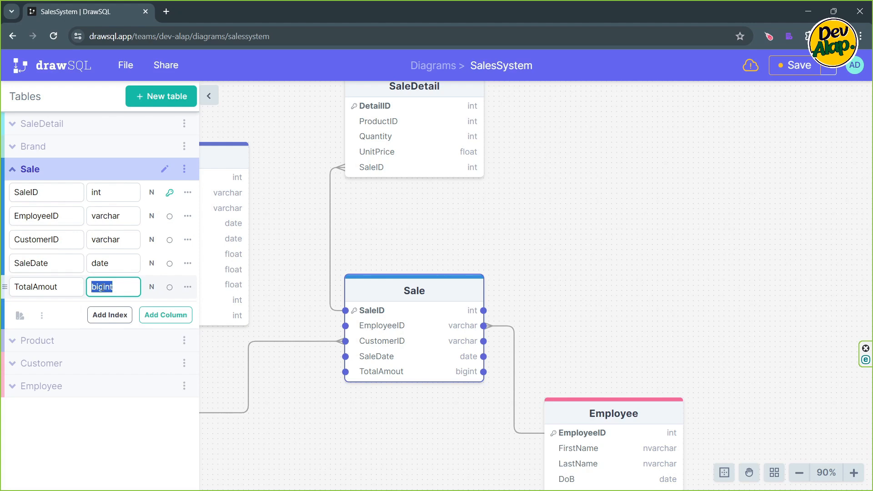
{"action": "type", "text": "float"}
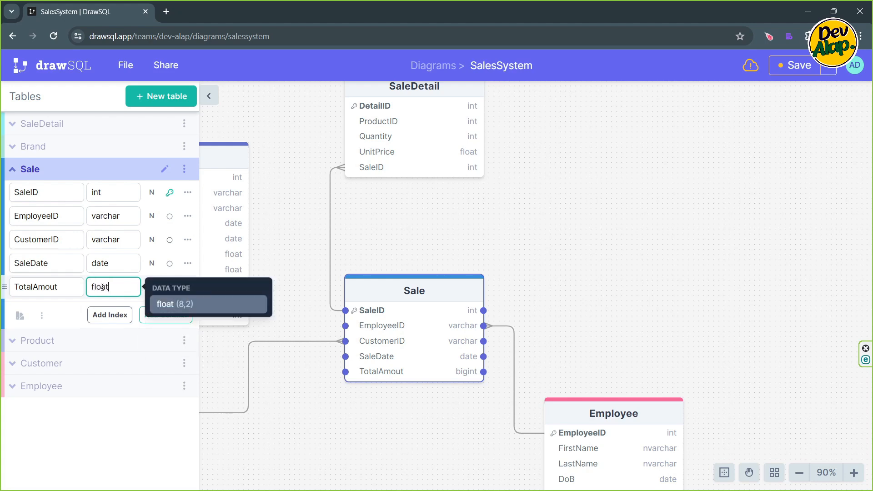
{"action": "key", "text": "Return"}
{"action": "left_click", "coordinate": [525, 226]}
- Collapse the table list and link SaleDetail's ProductID to the Product table's ProductID
{"action": "scroll", "coordinate": [524, 226], "scroll_direction": "down", "scroll_amount": 2}
{"action": "left_click_drag", "start_coordinate": [524, 226], "coordinate": [643, 201]}
{"action": "scroll", "coordinate": [643, 201], "scroll_direction": "down", "scroll_amount": 2}
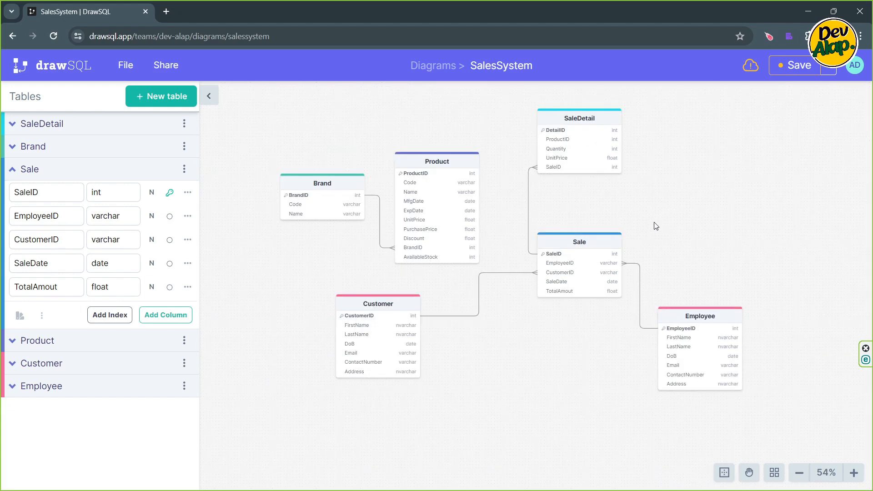
{"action": "mouse_move", "coordinate": [654, 218]}
{"action": "left_mouse_down"}
{"action": "mouse_move", "coordinate": [666, 228]}
{"action": "mouse_move", "coordinate": [669, 222]}
{"action": "left_mouse_up"}
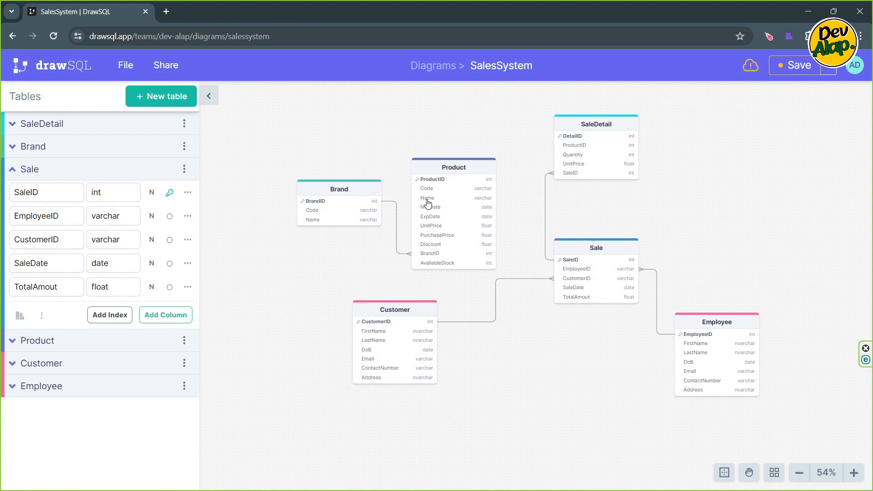
{"action": "left_click", "coordinate": [210, 97]}
{"action": "left_click_drag", "start_coordinate": [624, 190], "coordinate": [595, 190]}
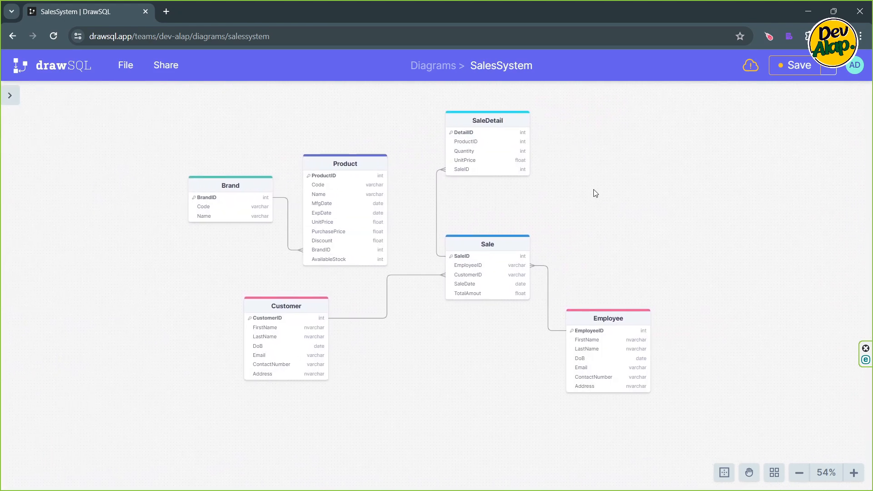
{"action": "scroll", "coordinate": [437, 192], "scroll_direction": "up", "scroll_amount": 3}
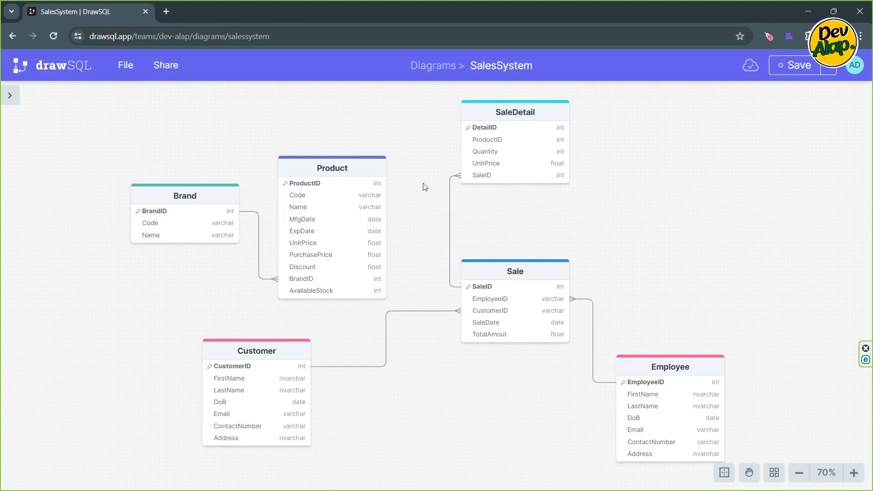
{"action": "scroll", "coordinate": [425, 187], "scroll_direction": "up", "scroll_amount": 3}
{"action": "left_click_drag", "start_coordinate": [424, 183], "coordinate": [422, 212]}
{"action": "mouse_move", "coordinate": [475, 160]}
{"action": "left_mouse_down"}
{"action": "mouse_move", "coordinate": [421, 187]}
{"action": "mouse_move", "coordinate": [497, 160]}
{"action": "mouse_move", "coordinate": [464, 160]}
{"action": "mouse_move", "coordinate": [374, 213]}
{"action": "left_mouse_up"}
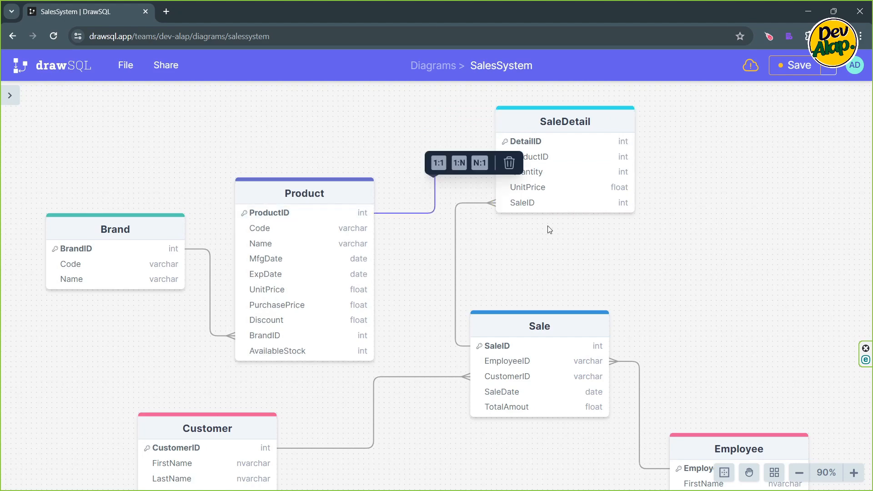